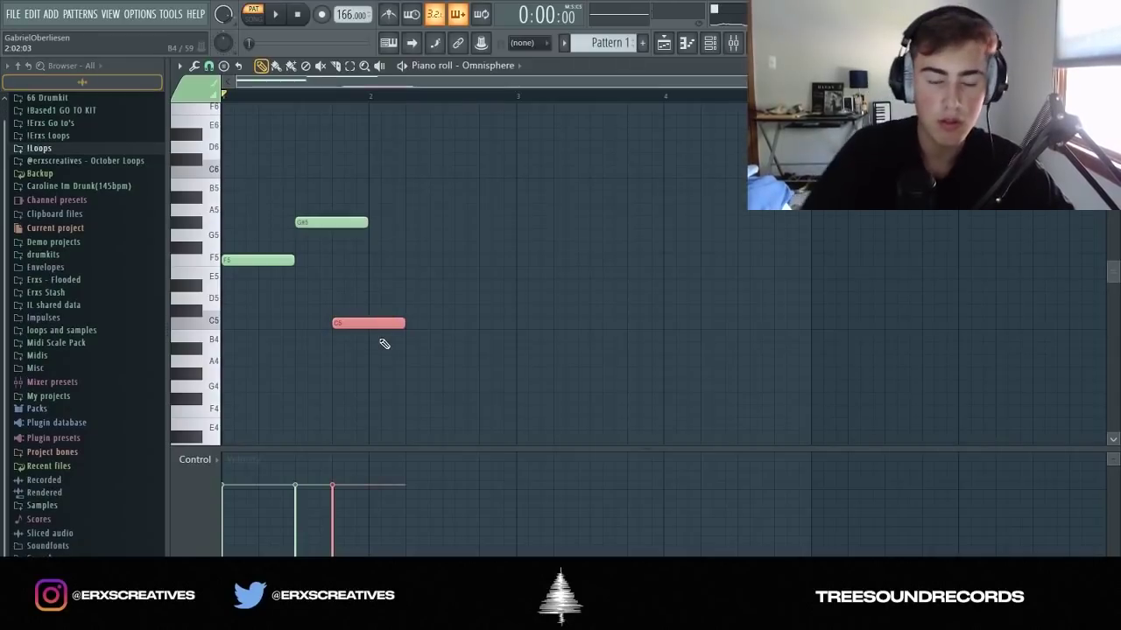
Raise the C5 note one octave to C6, apply legato to the phrase, and play it back.
key("ctrl+Up")
key("space")
key("ctrl+a")
key("ctrl+l")
key("ctrl+d")
key("space")
Add a G#5 note and an overlapping A#5 note after the C6, and play the melody.
left_click(409, 222)
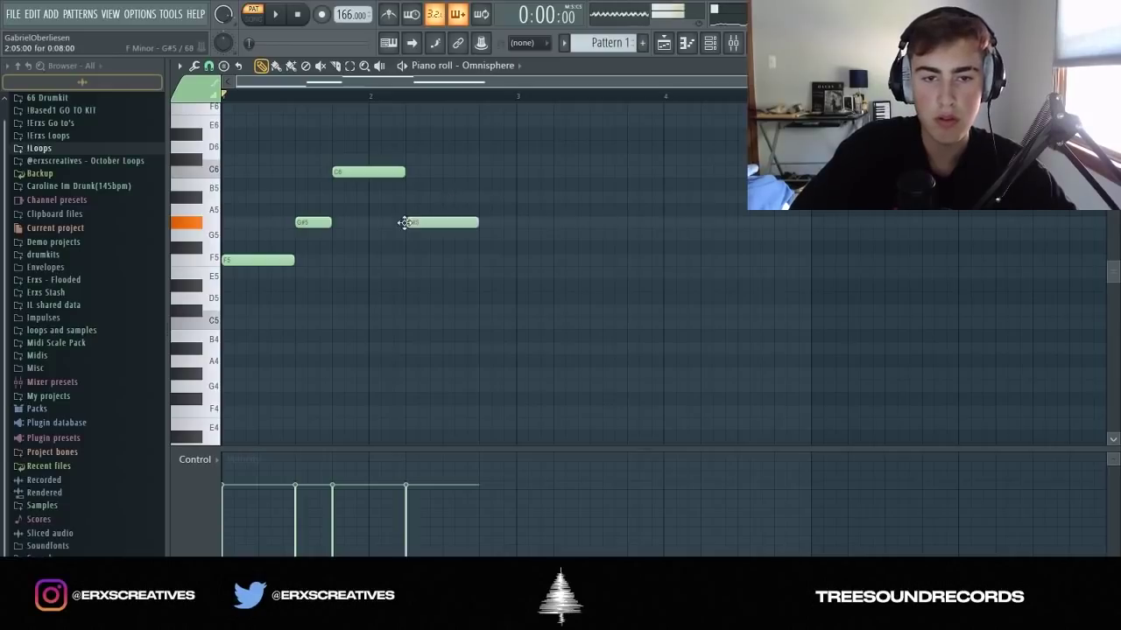
left_click(462, 197)
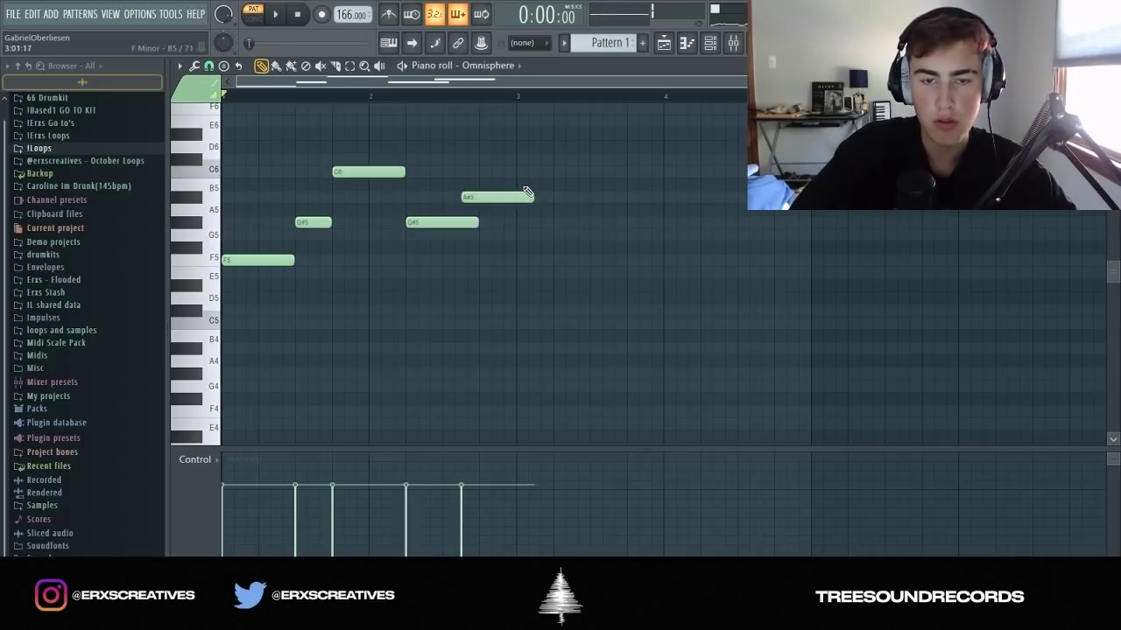
key("space")
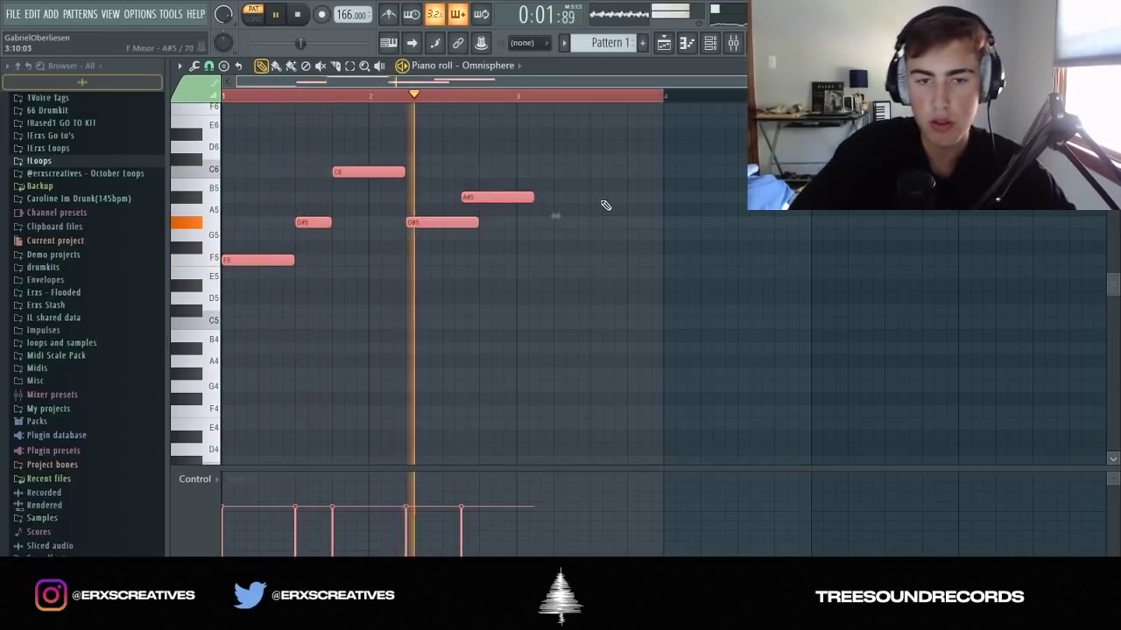
key("space")
key("space")
Move the last G#5 and A#5 notes so the pair starts at bar 3, and play the melody.
left_click_drag(534, 191, 484, 246, "ctrl")
key("space")
left_click(484, 235)
right_click(485, 245)
key("space")
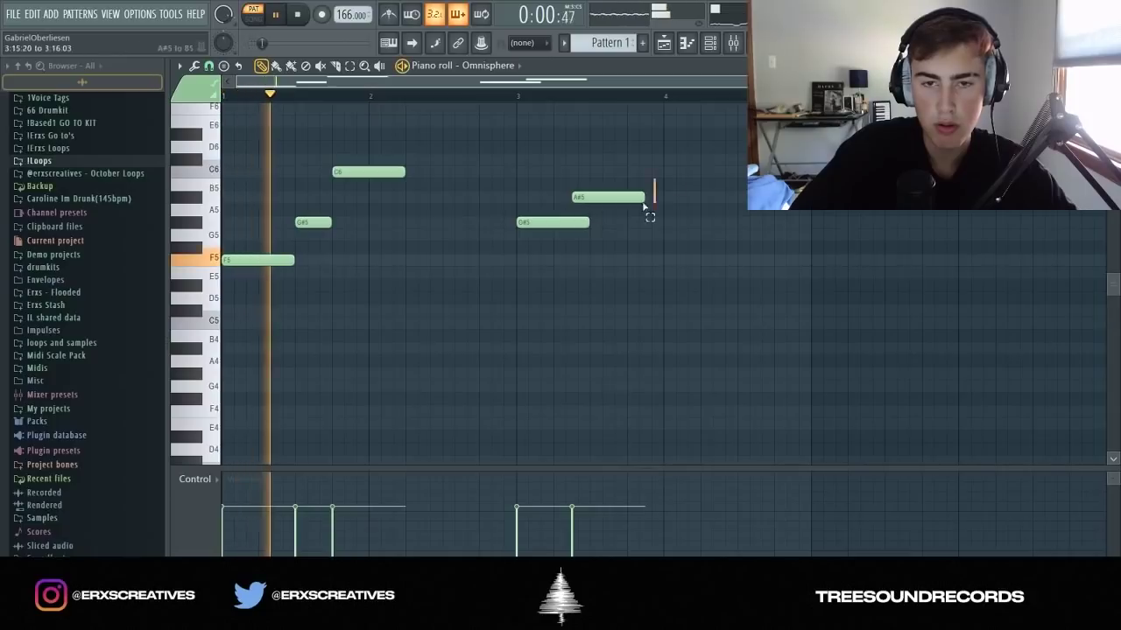
Replace the last two notes with G#5 late in bar 2 and A#5 at bar 3, followed by a C6.
right_click(555, 222)
key("space")
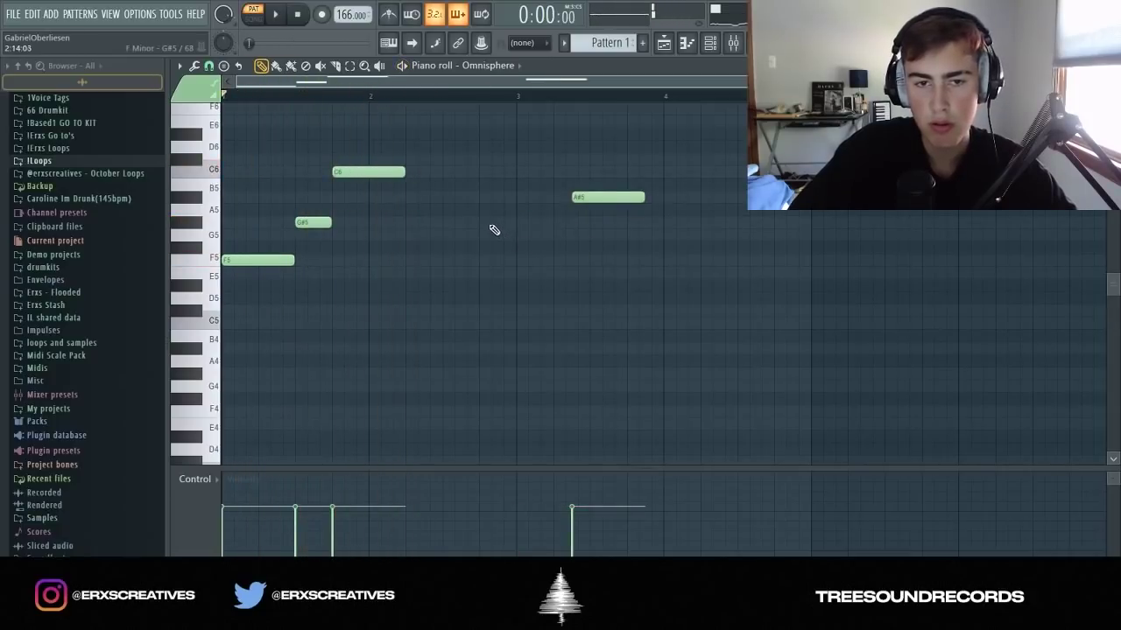
left_click(476, 220)
left_click(516, 198)
right_click(617, 199)
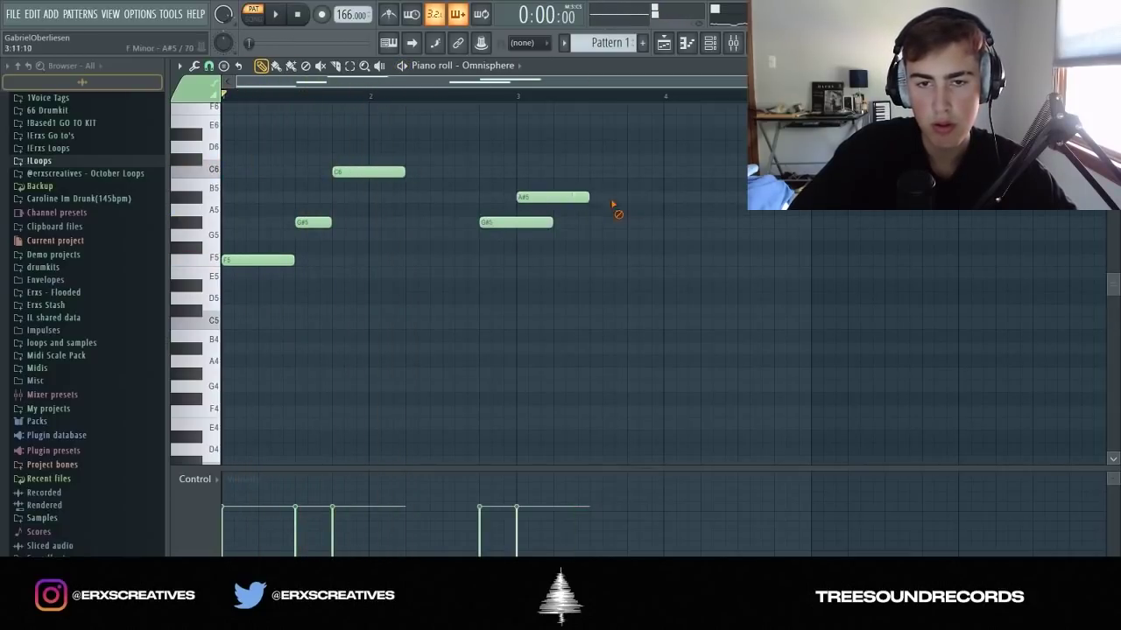
left_click(553, 171)
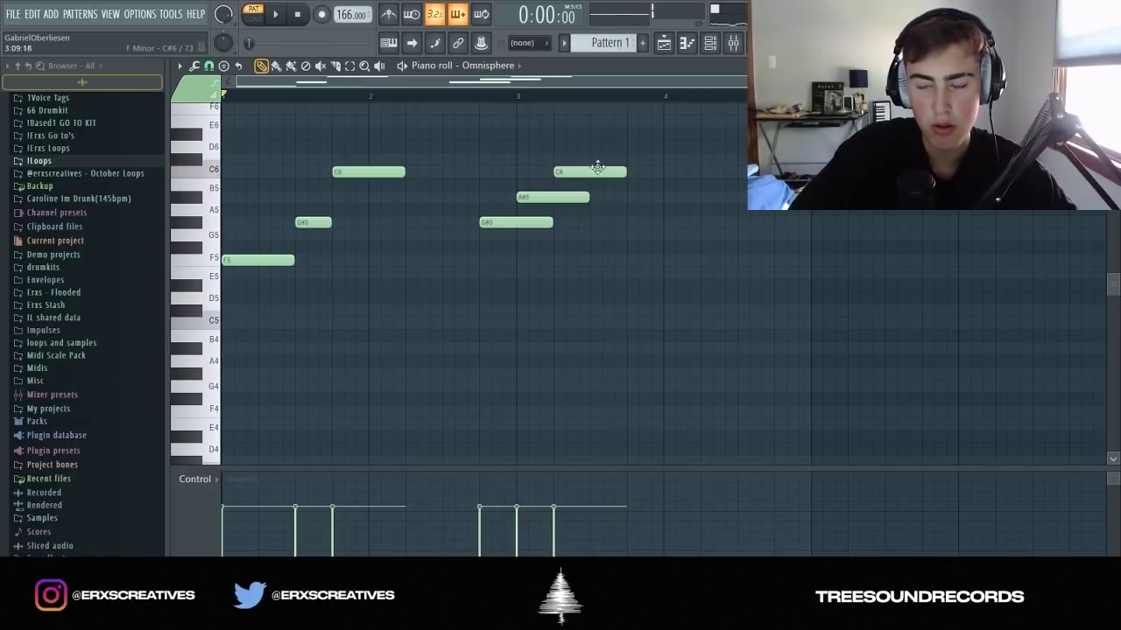
left_click(590, 259)
key("space")
scroll(648, 242, "down", 1)
right_click(577, 261)
scroll(589, 301, "up", 2)
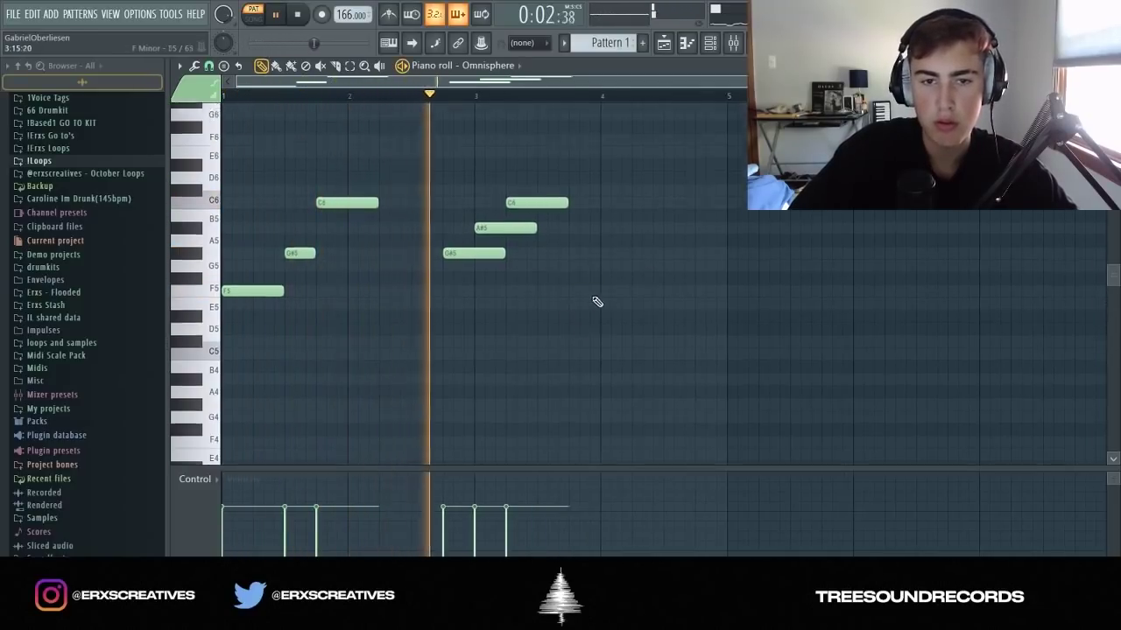
Close the gaps between the melody notes, end the phrase with a sustained G5 note reaching bar 5, and play it.
right_click(566, 207)
left_click(555, 211)
key("space")
left_click_drag(555, 211, 550, 211)
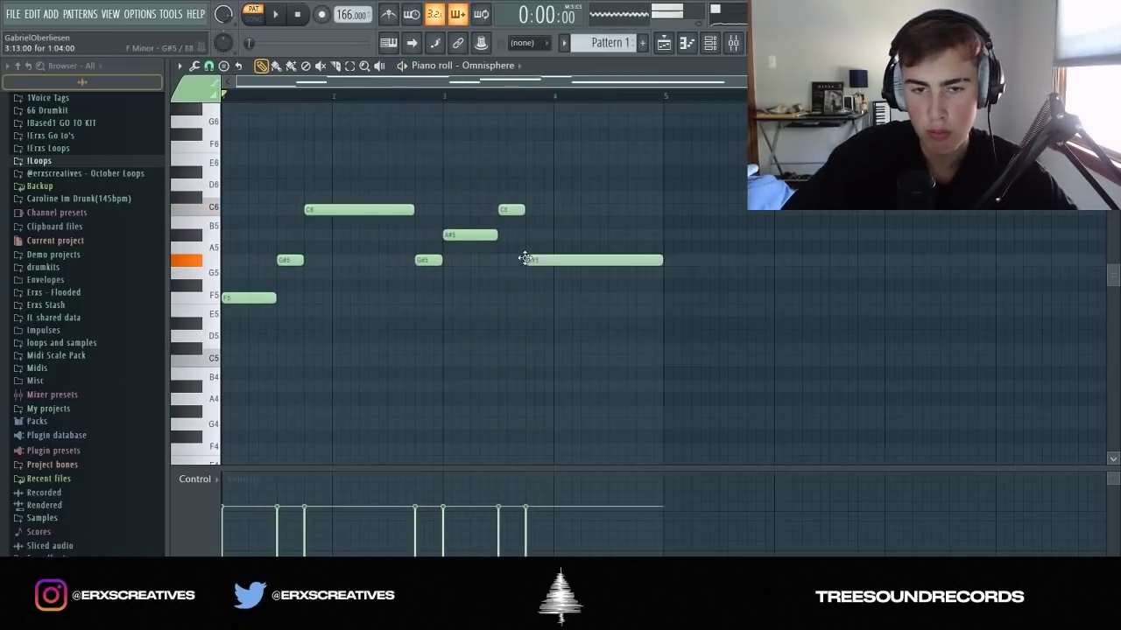
mouse_move(523, 257)
left_mouse_down()
mouse_move(517, 273)
mouse_move(526, 269)
left_mouse_up()
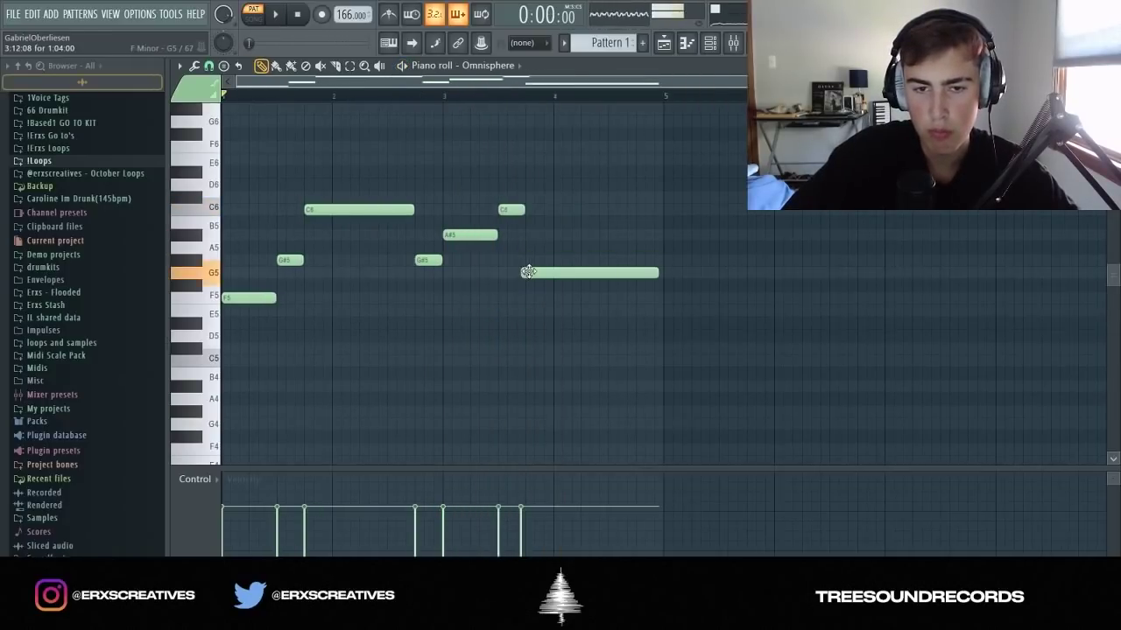
key("space")
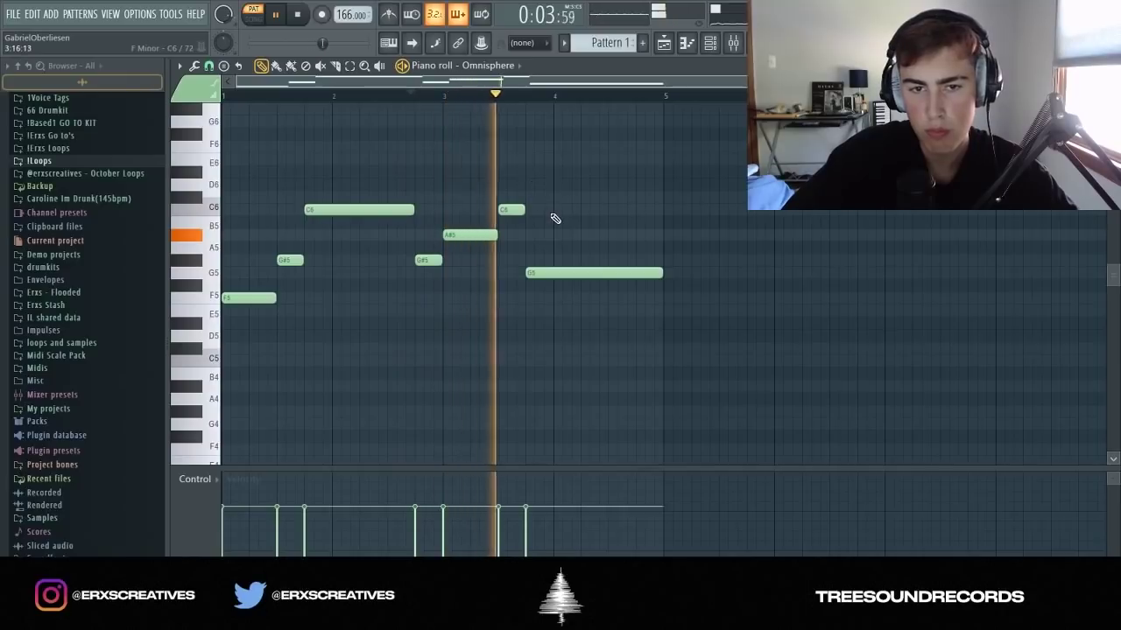
key("space")
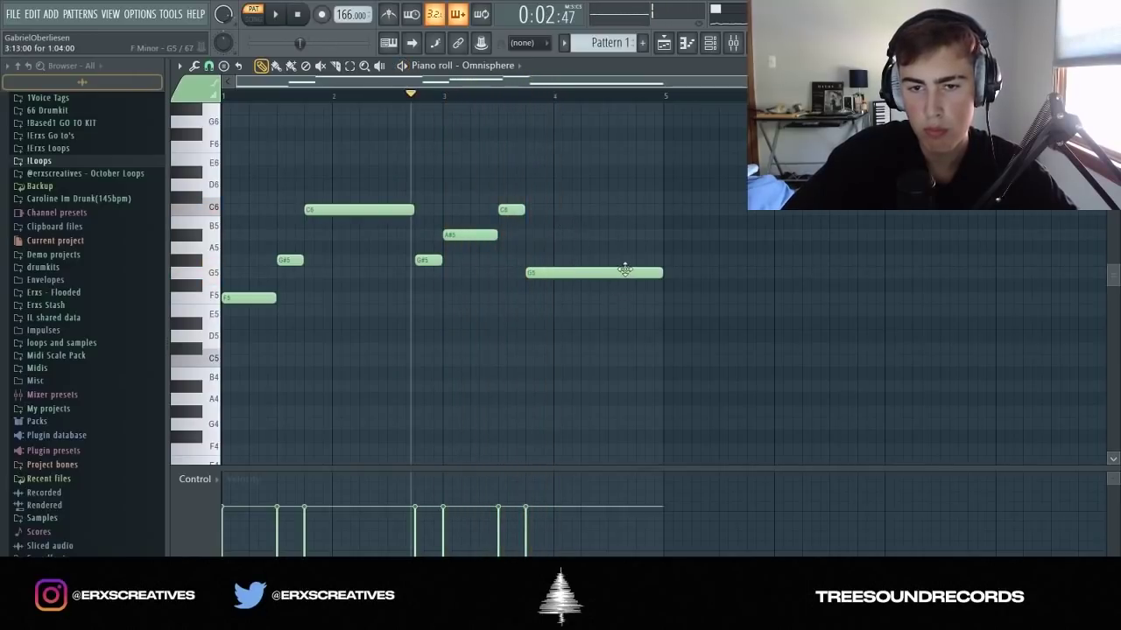
key("space")
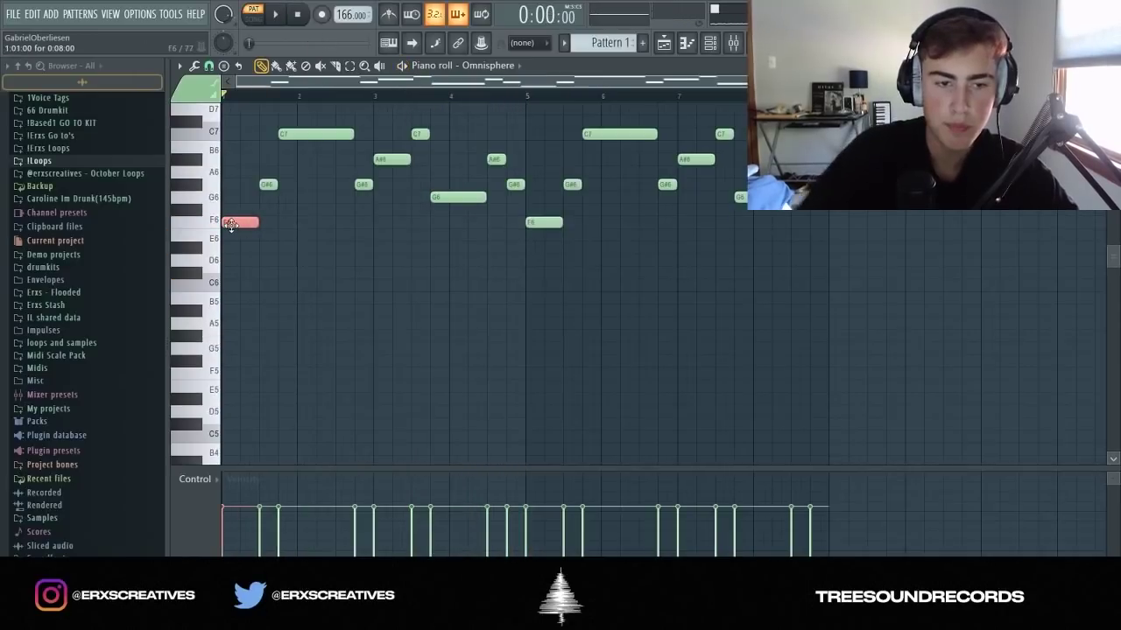
Build an F5, G#5 and C6 chord under the opening F6 note and play it.
left_click_drag(229, 224, 232, 375)
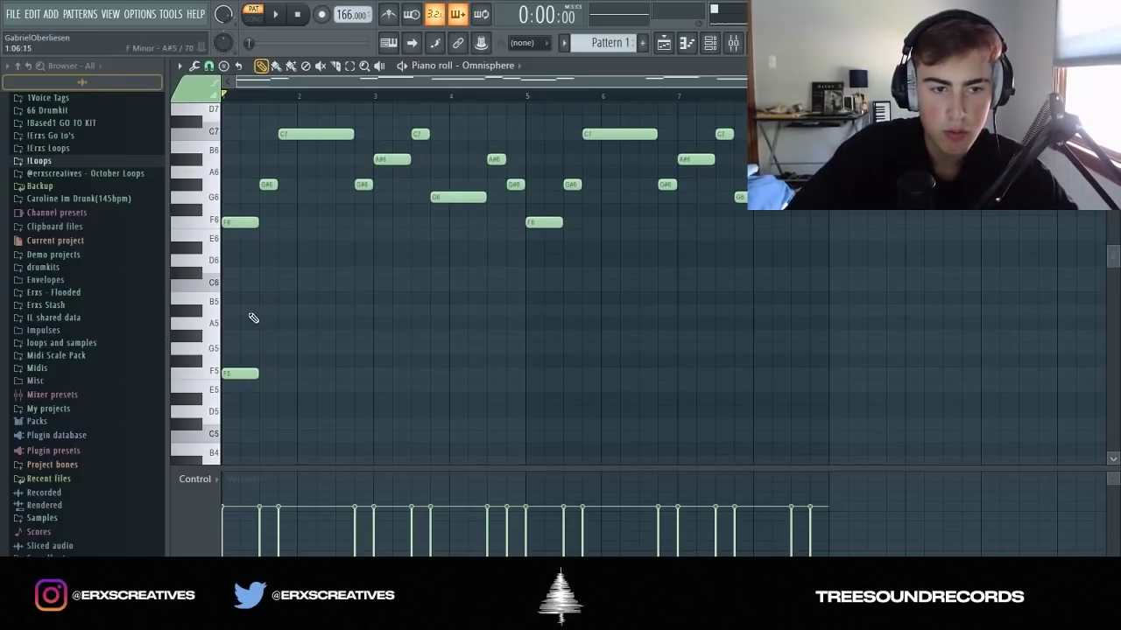
left_click_drag(217, 348, 214, 338)
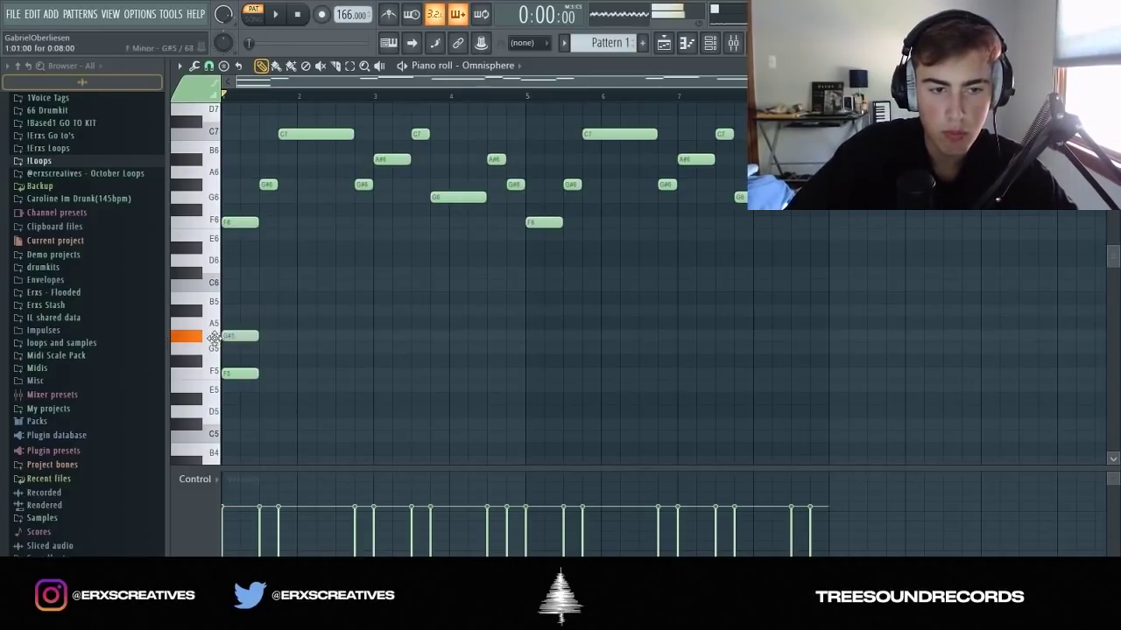
left_click(233, 291)
key("space")
key("space")
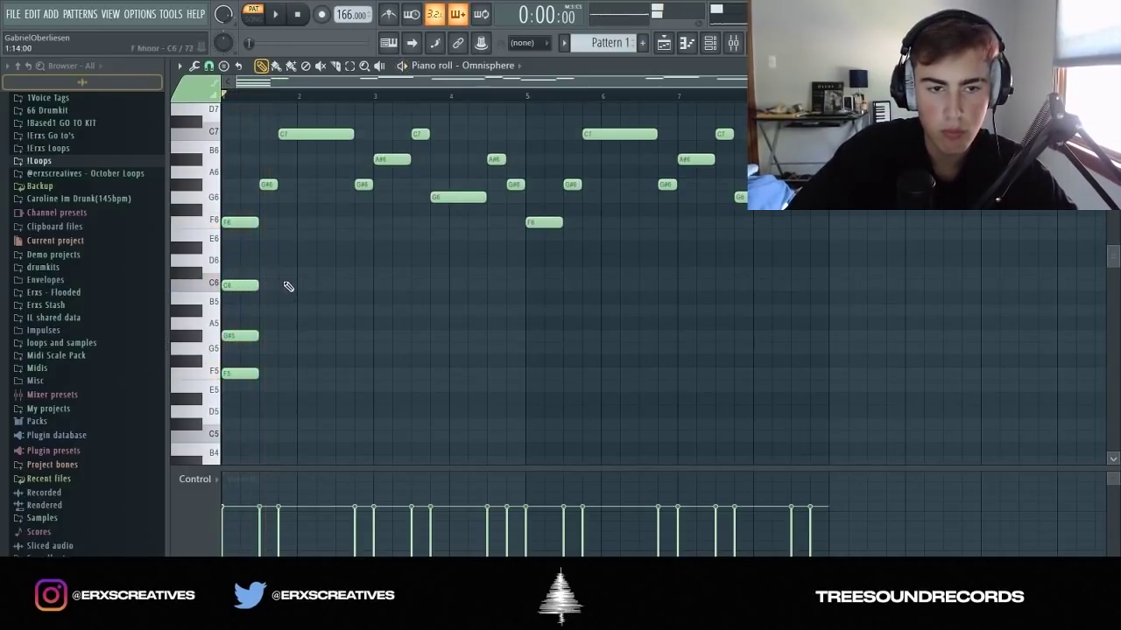
Copy the first long C7 note down two octaves to C5 at the same start time.
double_click(300, 136)
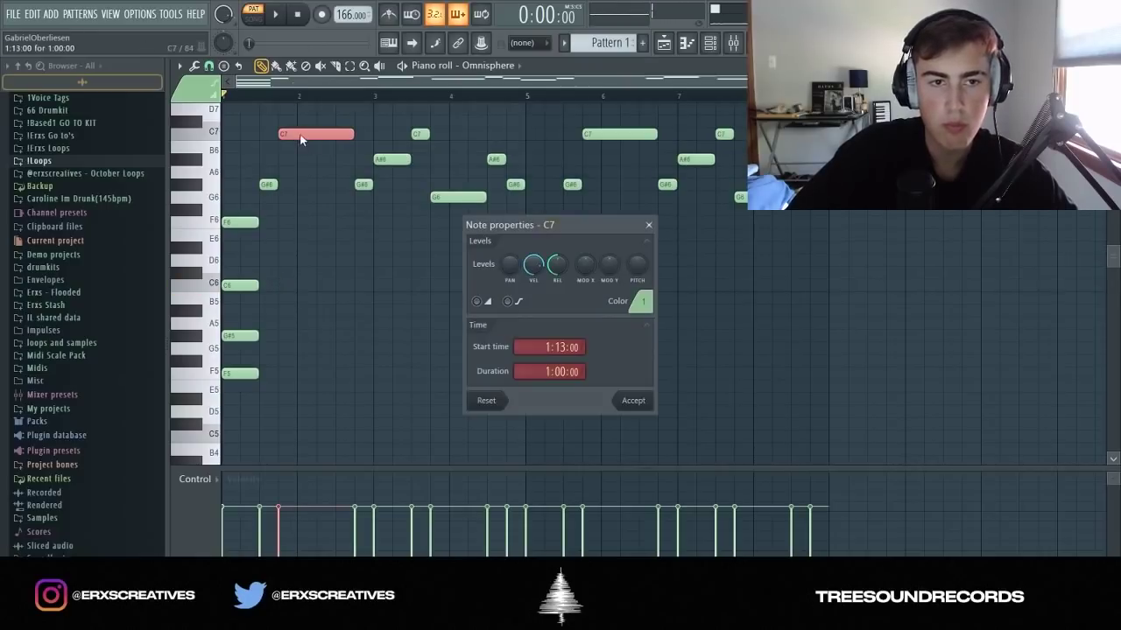
left_click(630, 406)
left_click(319, 135, "shift")
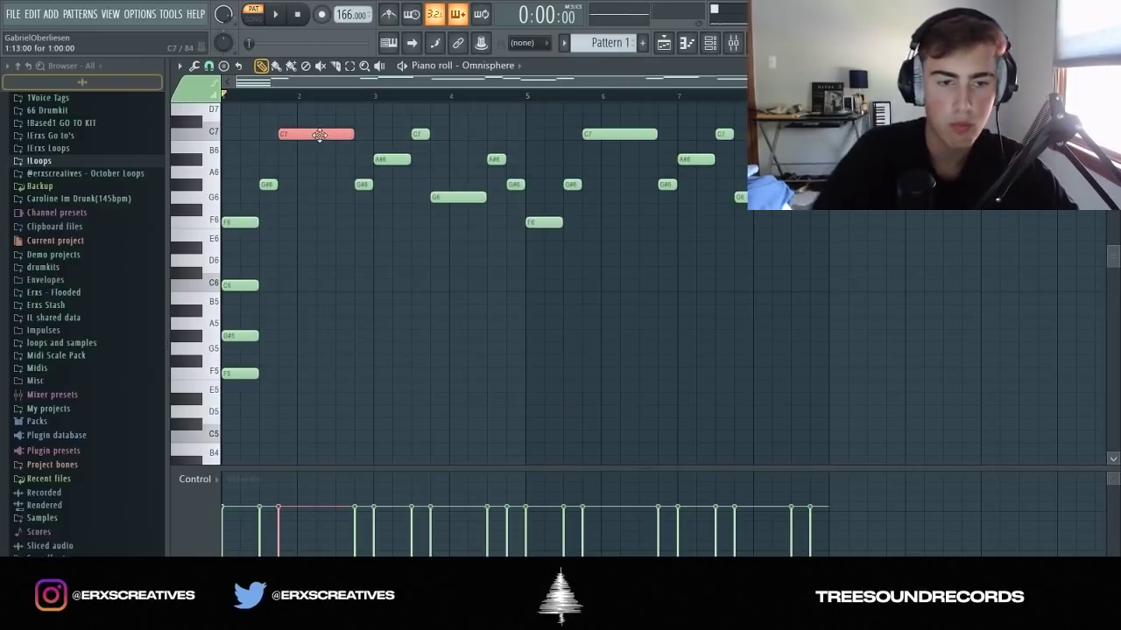
key("ctrl+Down")
key("ctrl+Down")
key("ctrl+d")
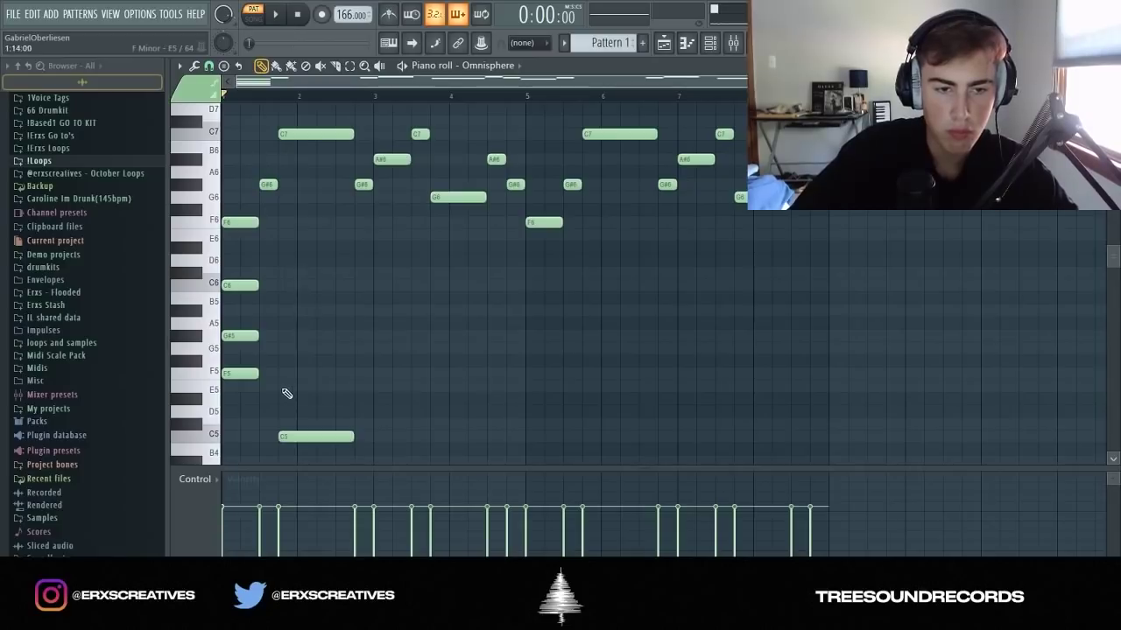
Complete the second chord with F5, G#5 and C6 above its C5 note, and play it back.
left_click(277, 386)
left_click(284, 336)
left_click_drag(292, 387, 292, 373)
left_click(283, 387)
left_click_drag(290, 387, 290, 374)
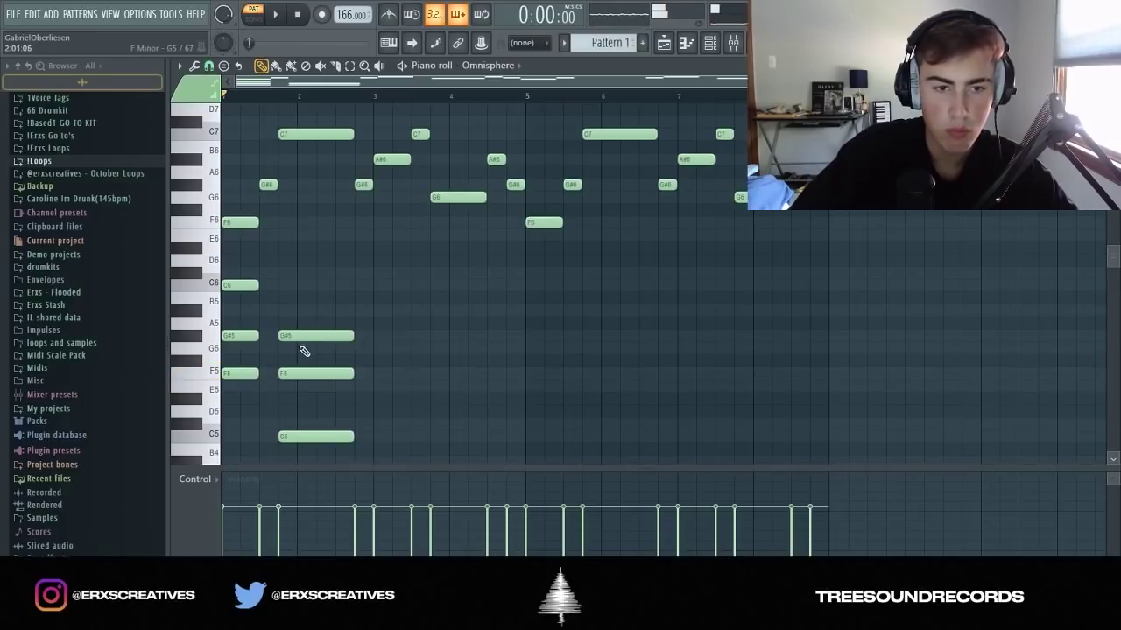
left_click(280, 287)
right_click(281, 287)
left_click(278, 274)
right_click(287, 274)
left_click(279, 285)
key("space")
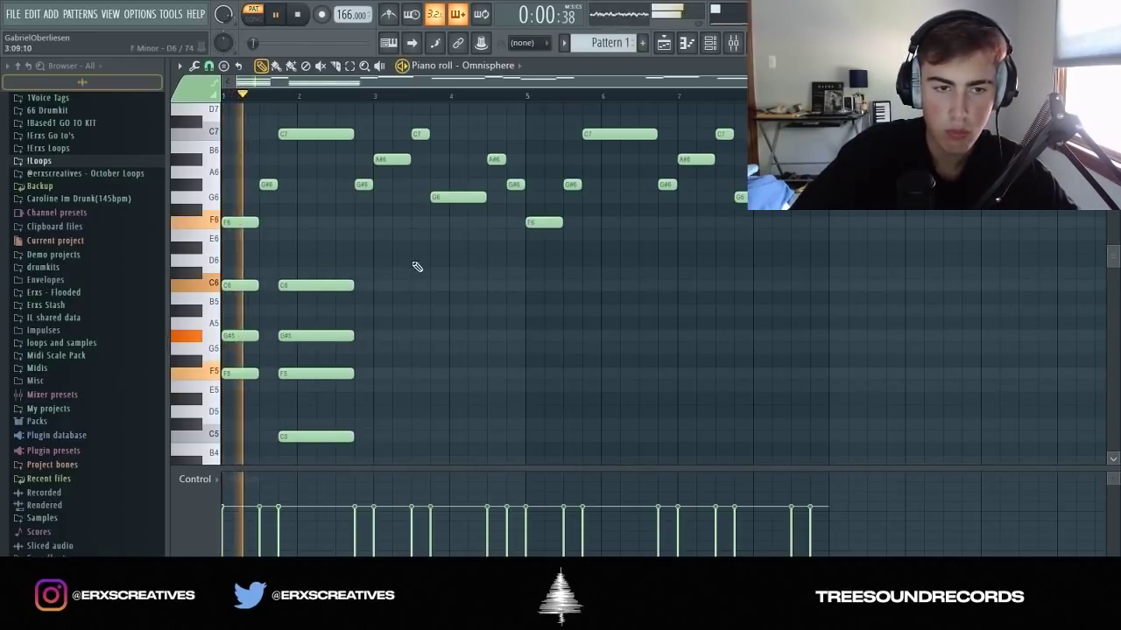
Lengthen the three notes of the first chord to meet the start of the second chord.
scroll(336, 285, "down", 2)
left_click_drag(257, 249, 280, 251)
scroll(350, 281, "up", 3)
left_click_drag(357, 290, 287, 551)
scroll(373, 348, "up", 2)
left_click(374, 345, "ctrl")
scroll(382, 214, "up", 1)
scroll(348, 256, "down", 1)
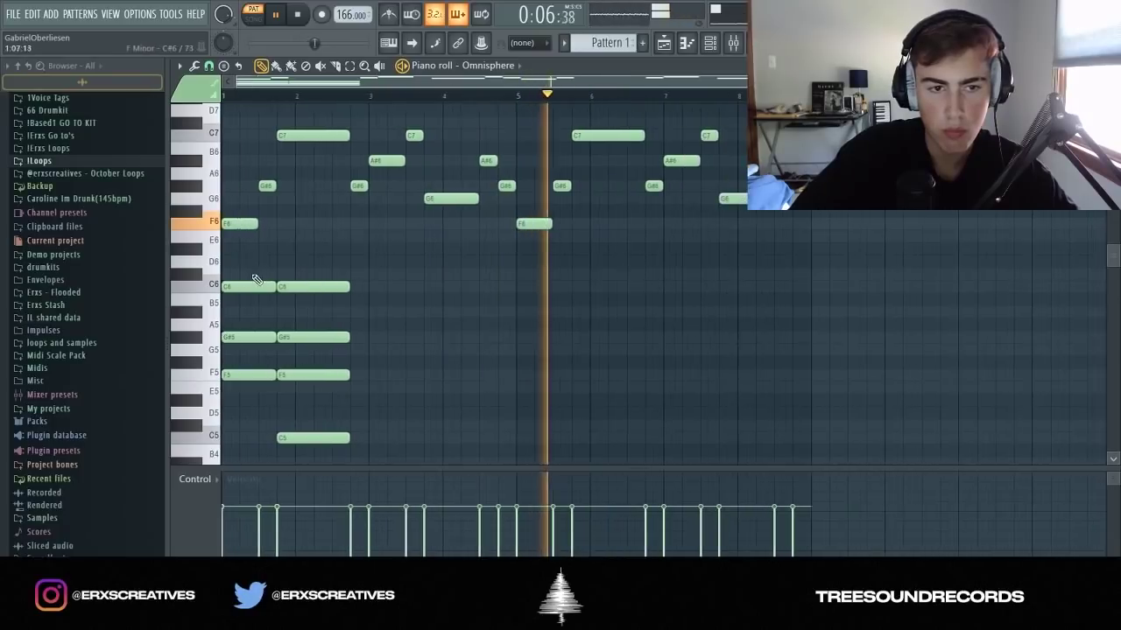
Add an A#4, C5, F5 and A#5 chord at bar 3, followed by a G4, C5 and G5 chord sustained to bar 5.
left_click_drag(251, 276, 256, 381)
scroll(256, 293, "up", 2)
left_click(282, 290, "ctrl")
left_click_drag(282, 286, 260, 287)
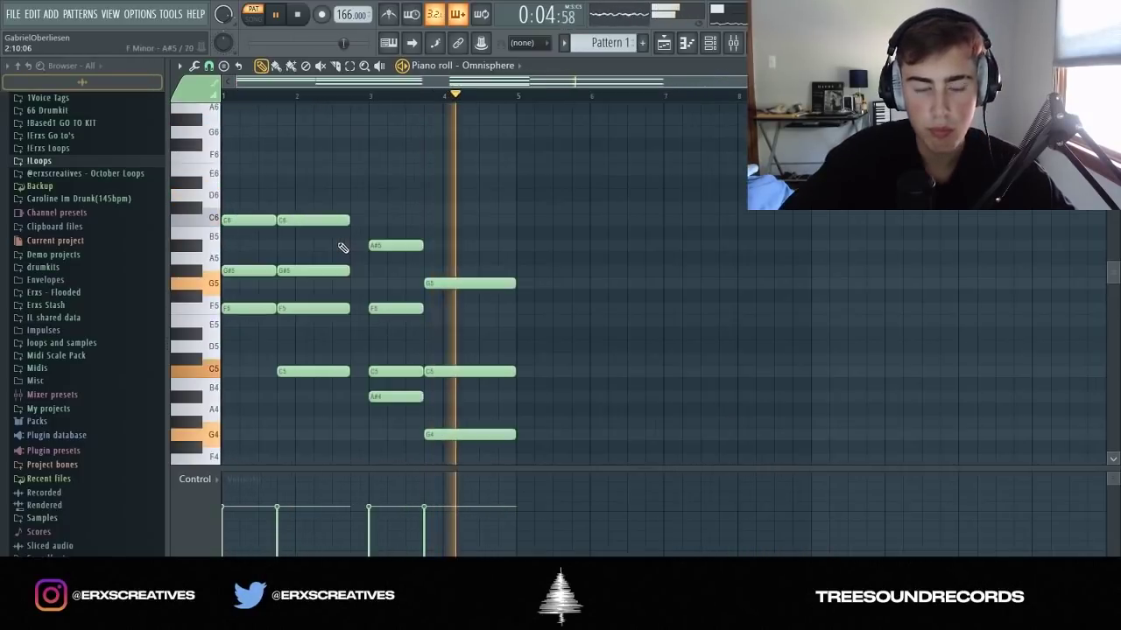
Paste the four-bar melody back above the chords and remove C6 from the second chord.
key("ctrl+v")
key("ctrl+d")
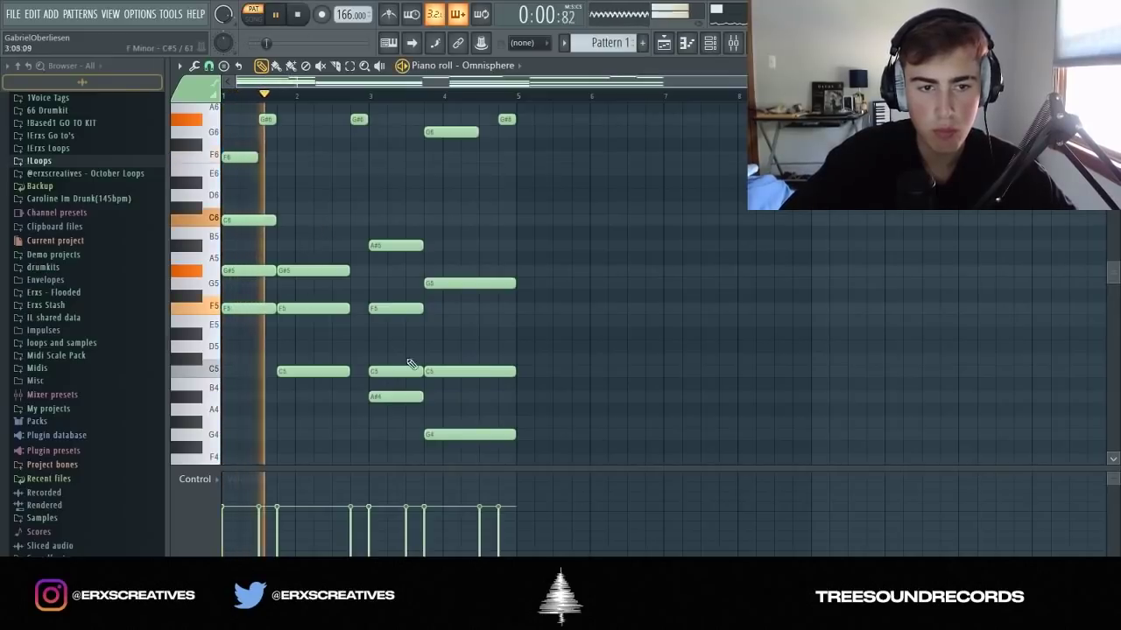
scroll(412, 370, "up", 1)
scroll(445, 373, "down", 5)
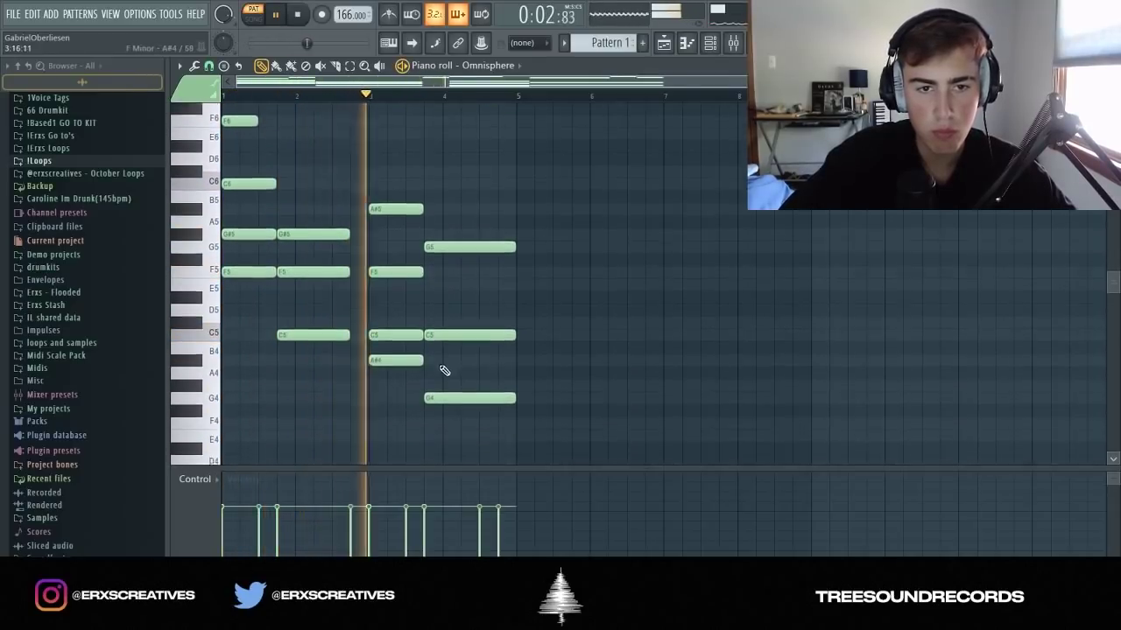
Extend the second chord to bar 3, remove C5 from the chord starting there, and play the progression.
scroll(368, 267, "up", 3)
left_click_drag(405, 175, 463, 332)
scroll(420, 313, "up", 6)
key("space")
left_click(457, 96)
key("space")
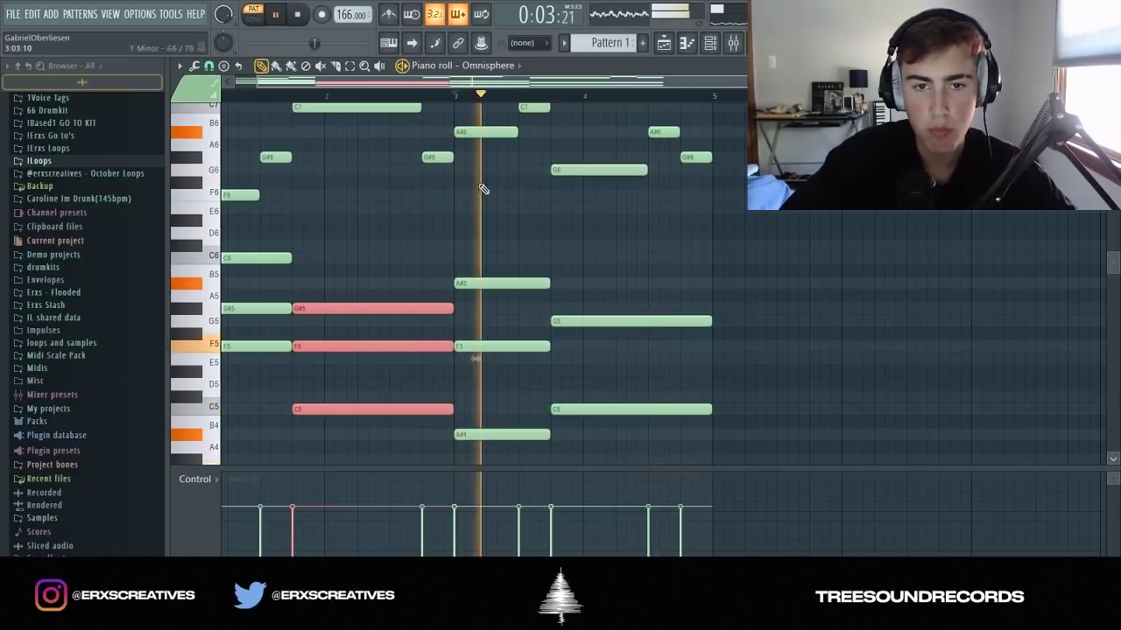
left_click(599, 374, "ctrl")
scroll(599, 374, "down", 1)
scroll(635, 359, "down", 4)
scroll(613, 349, "up", 2)
key("space")
key("space")
Copy the lowest note of each of the four chords down one octave as a bass line.
left_click(263, 270, "shift")
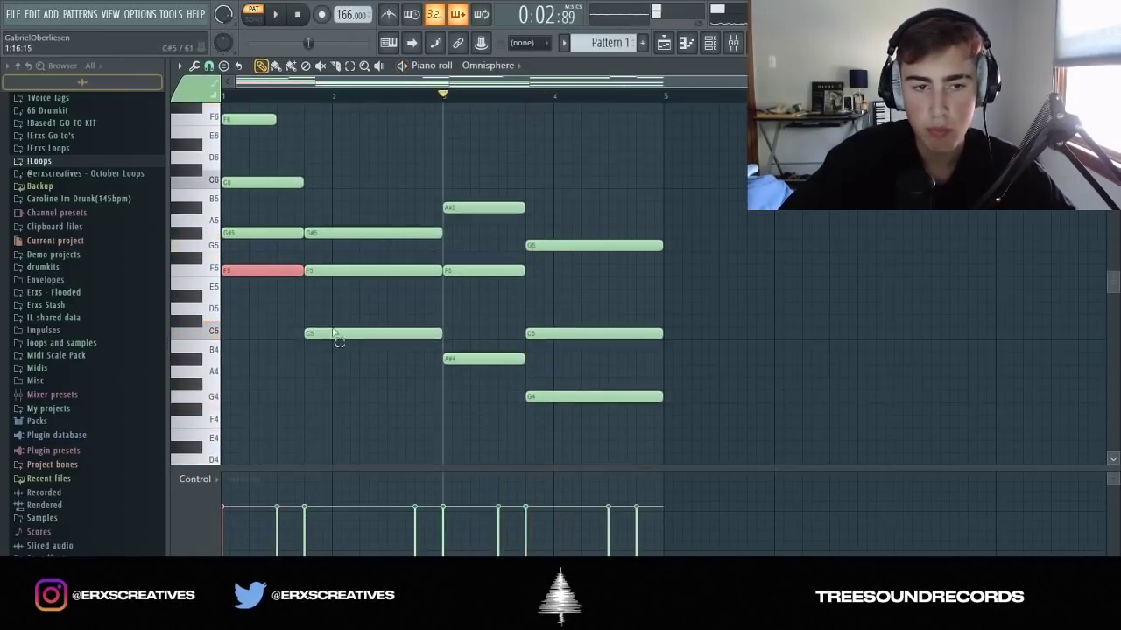
left_click(368, 333, "shift")
left_click(481, 359, "shift")
left_click(555, 397, "shift")
key("ctrl+Down")
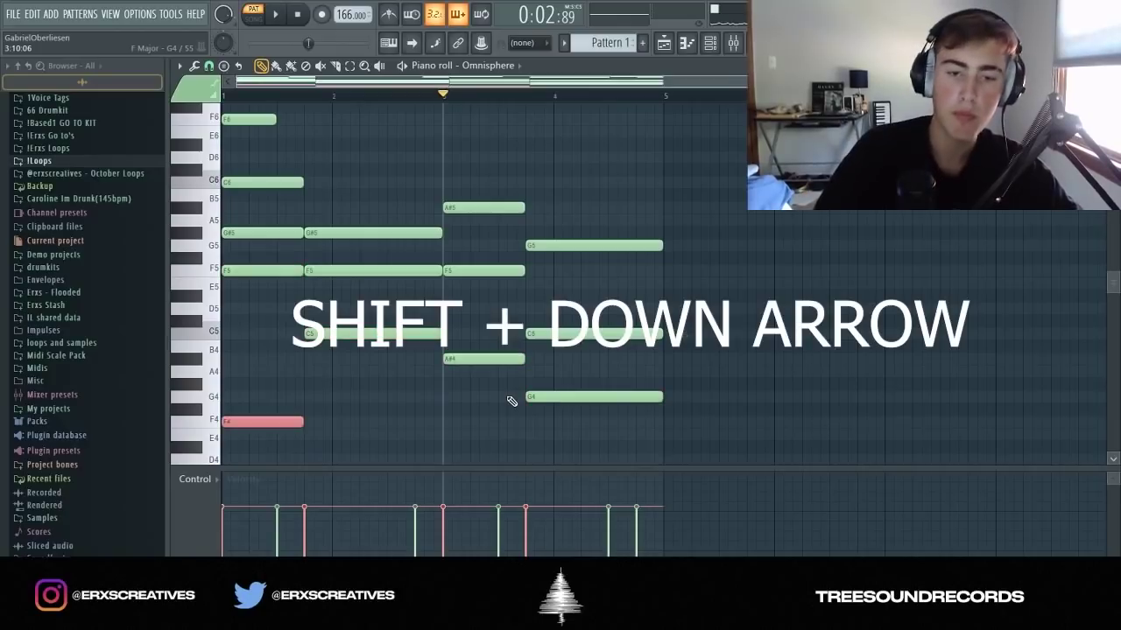
Transpose all notes down one octave and up two semitones, and play the pattern.
key("ctrl+a")
key("ctrl+Down")
key("shift+Up")
key("shift+Up")
key("space")
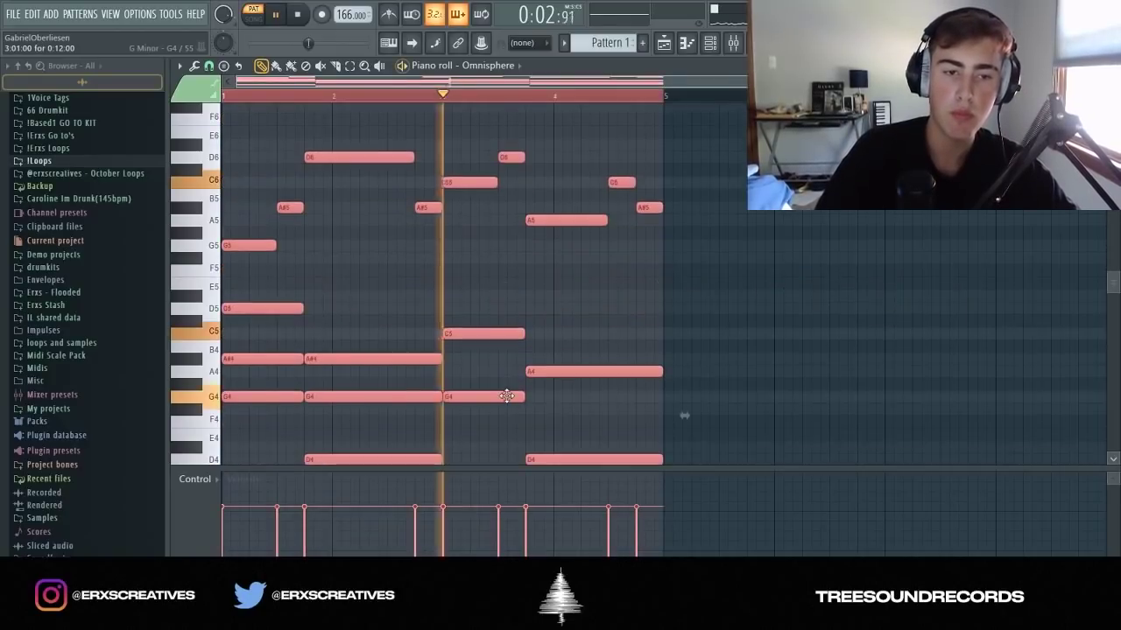
scroll(526, 394, "down", 1)
scroll(534, 393, "down", 7)
key("ctrl+d")
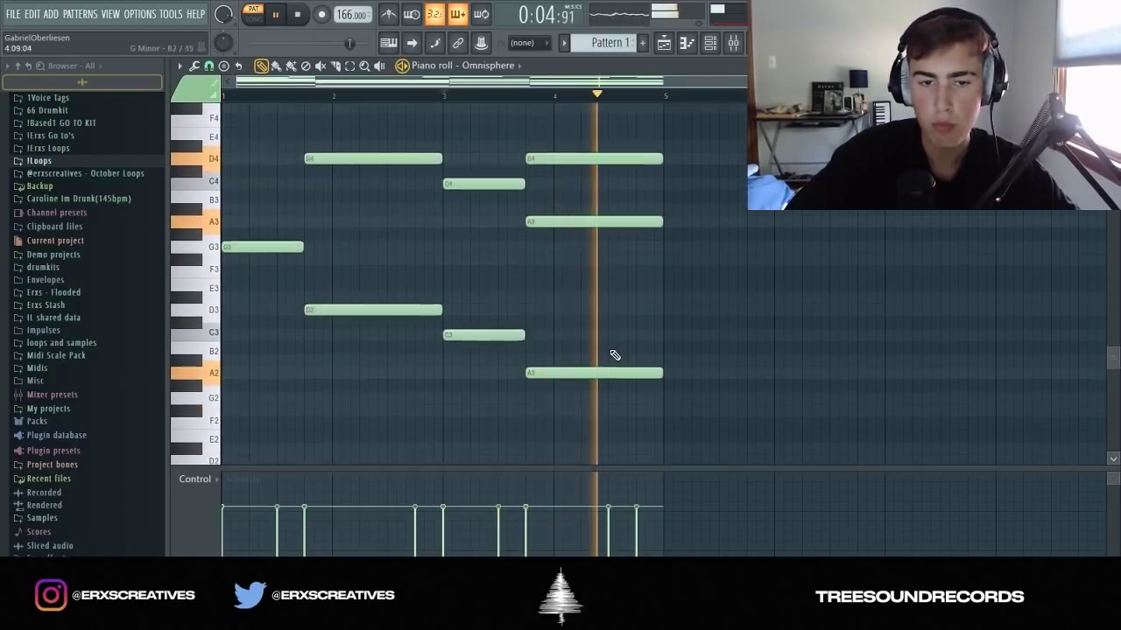
Transpose all notes up three semitones, listen to the pattern, and clear the selection.
key("ctrl+a")
key("shift+Up")
key("shift+Up")
key("shift+Up")
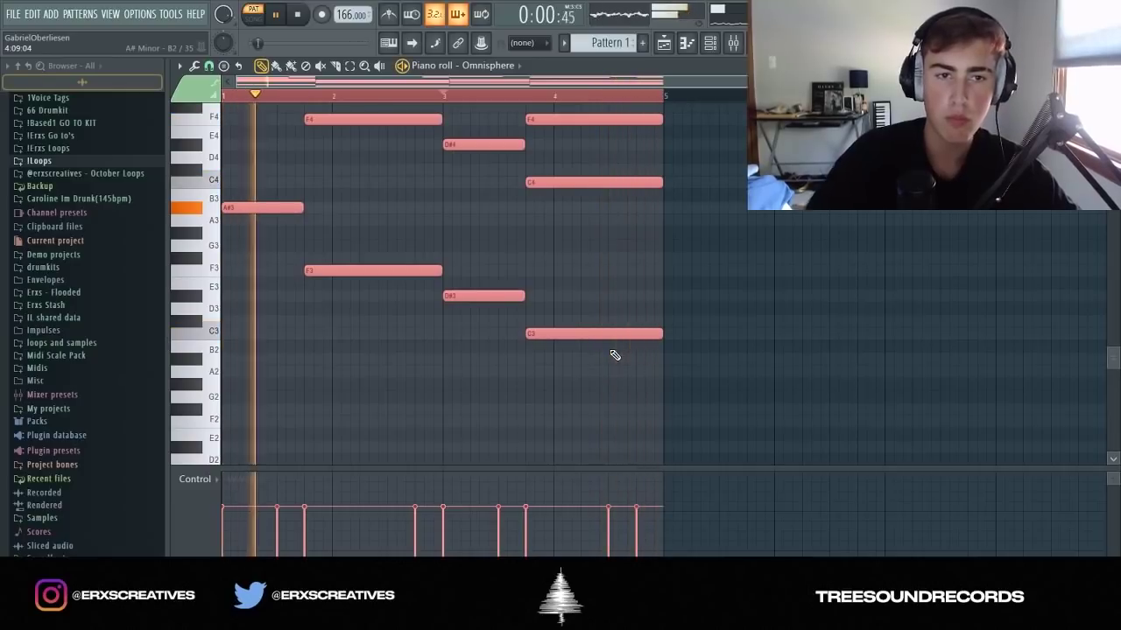
scroll(649, 339, "up", 2)
scroll(652, 334, "down", 1)
scroll(663, 320, "up", 1)
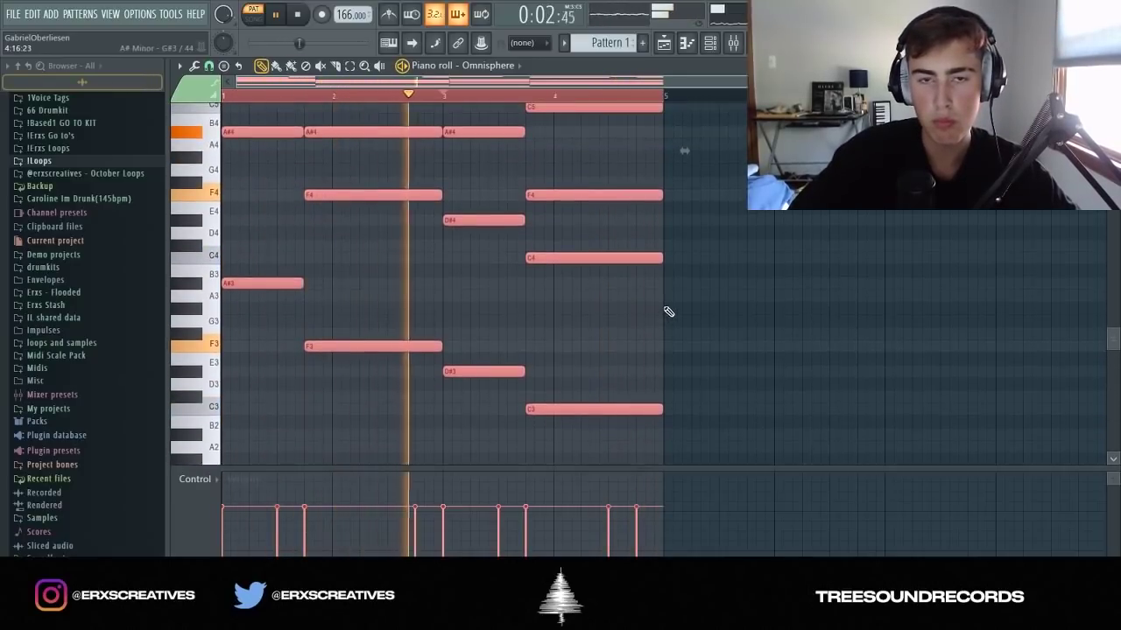
key("ctrl+d")
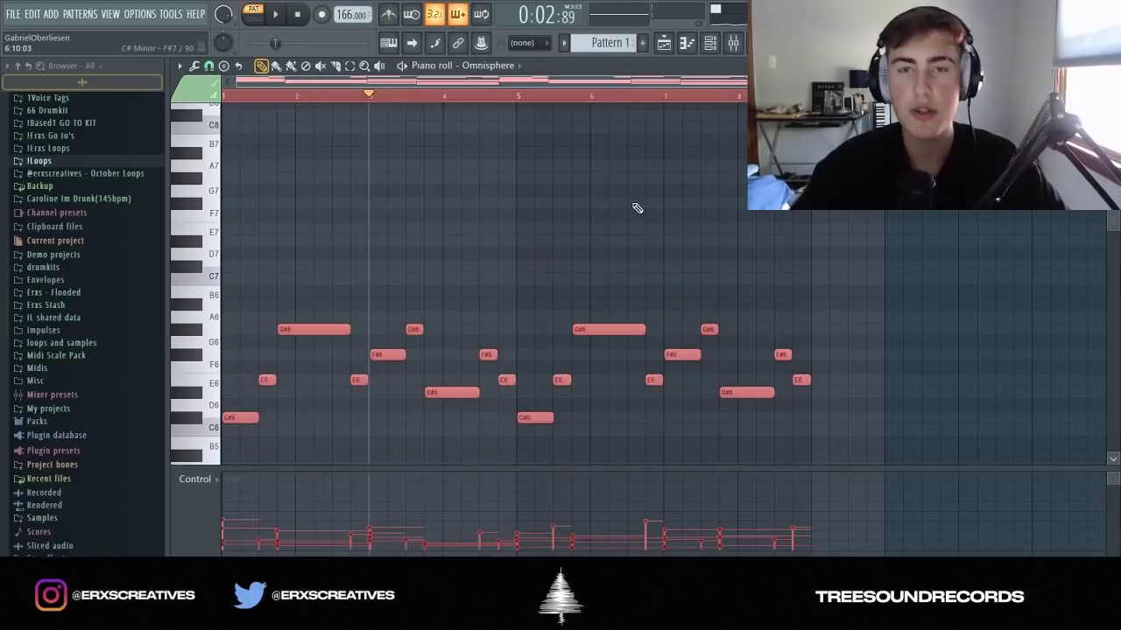
left_click(636, 208)
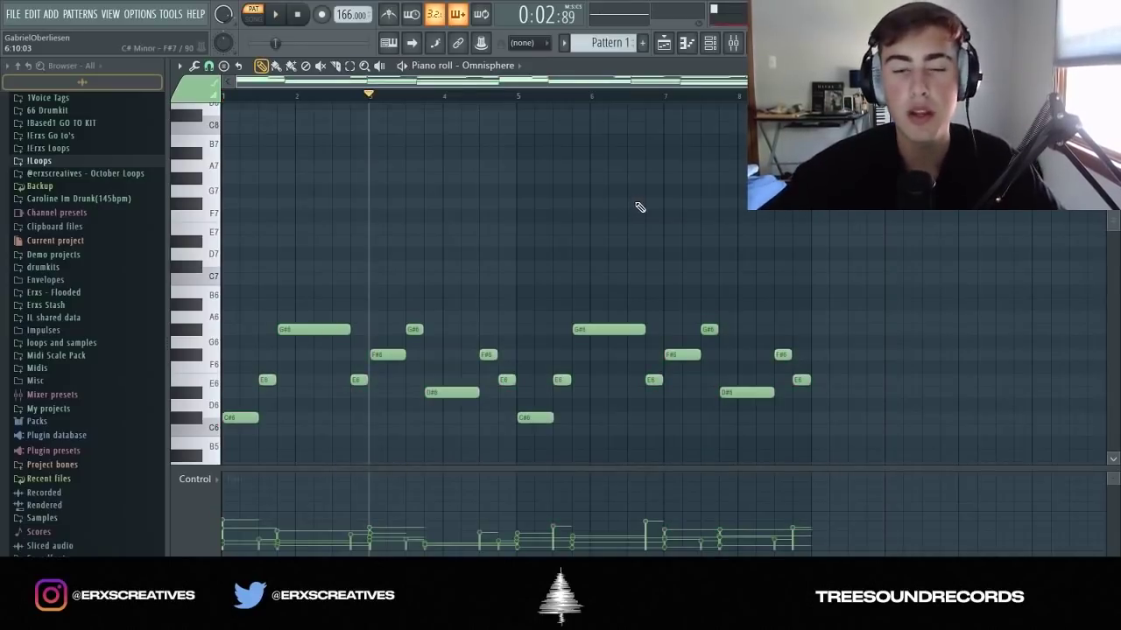
scroll(640, 219, "down", 3)
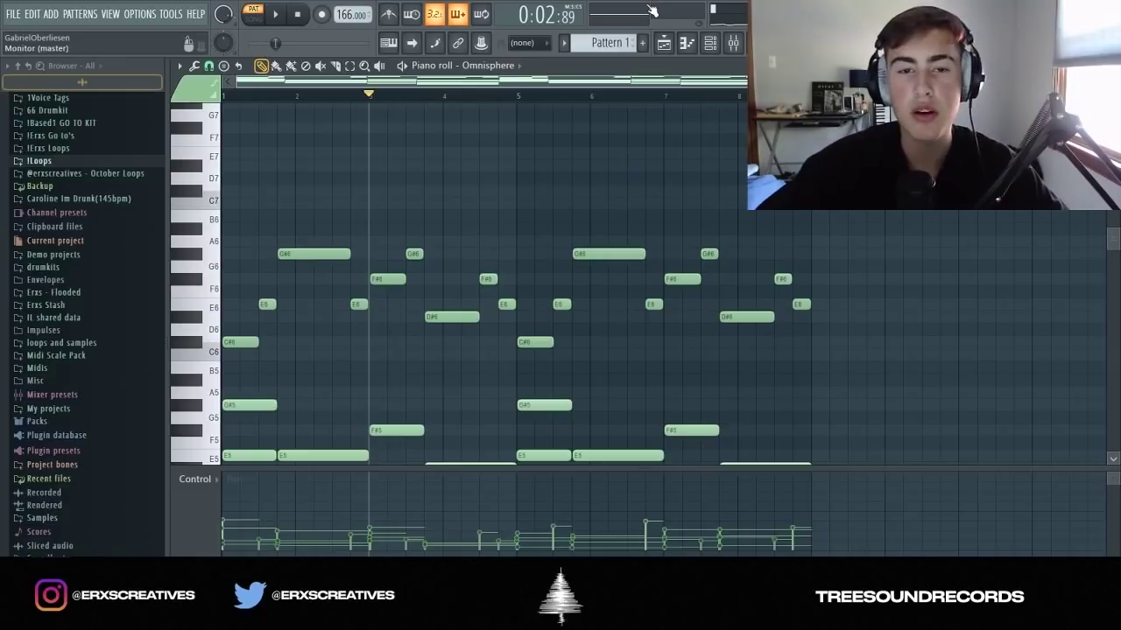
In RC-20 Retro Color on mixer insert 1, raise the Space amount, set its decay to 23% and the output width to 131%.
left_click(735, 43)
left_click(915, 144)
left_click_drag(518, 375, 520, 376)
left_click(915, 161)
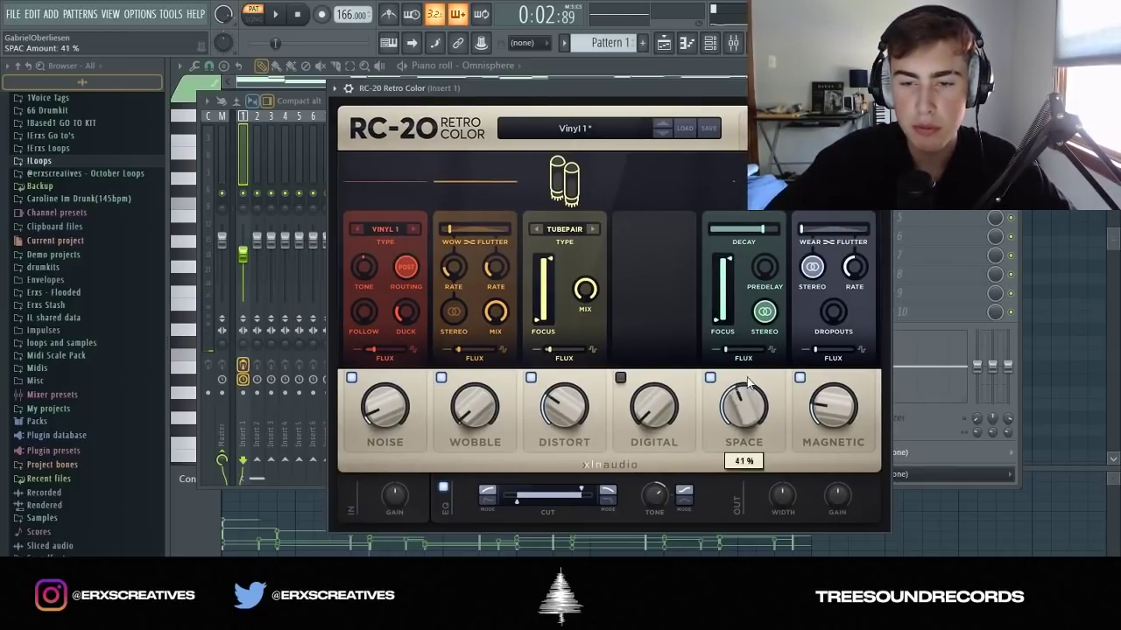
left_click_drag(747, 383, 751, 353)
left_click_drag(762, 229, 726, 236)
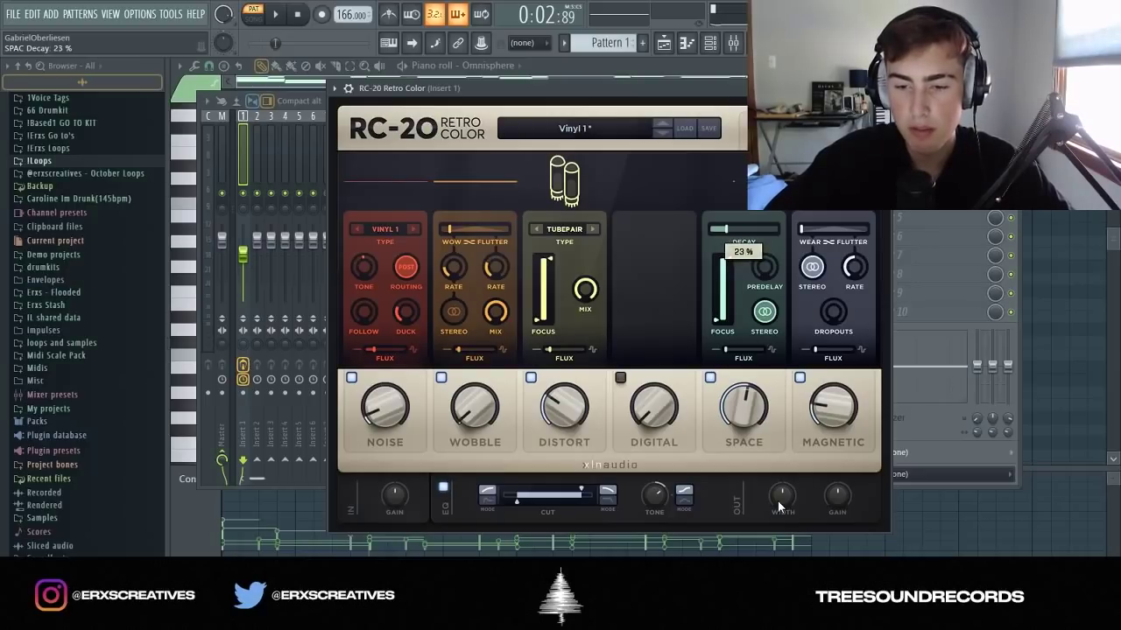
left_click_drag(784, 469, 783, 457)
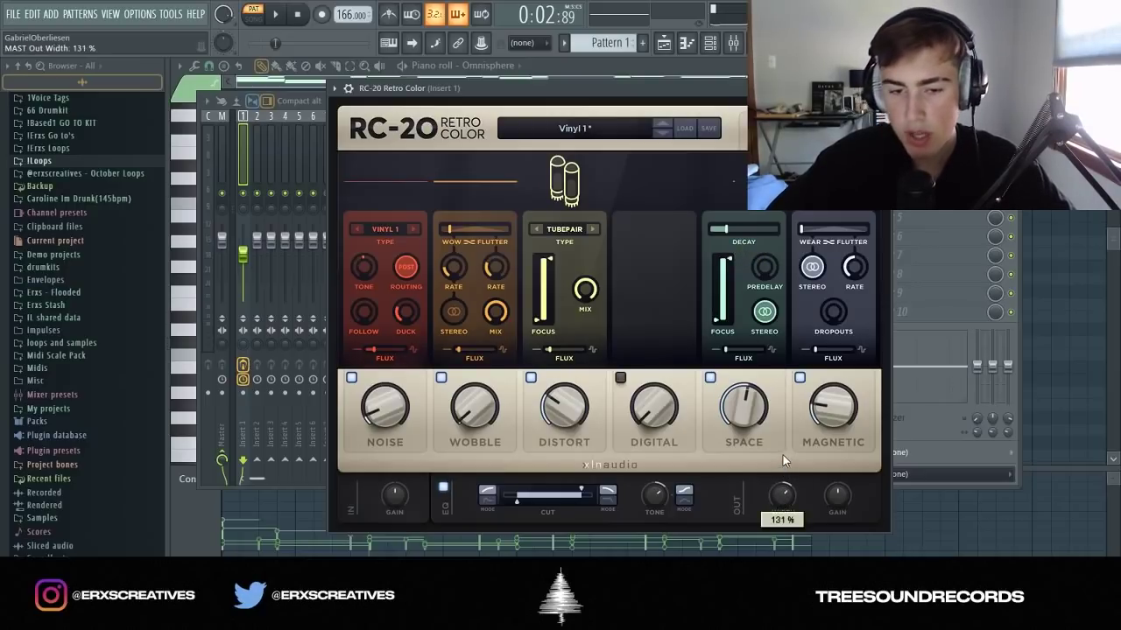
Set the RC-20 EQ high cut to 5401 Hz, reduce the Noise amount, and return to the mixer.
mouse_move(584, 493)
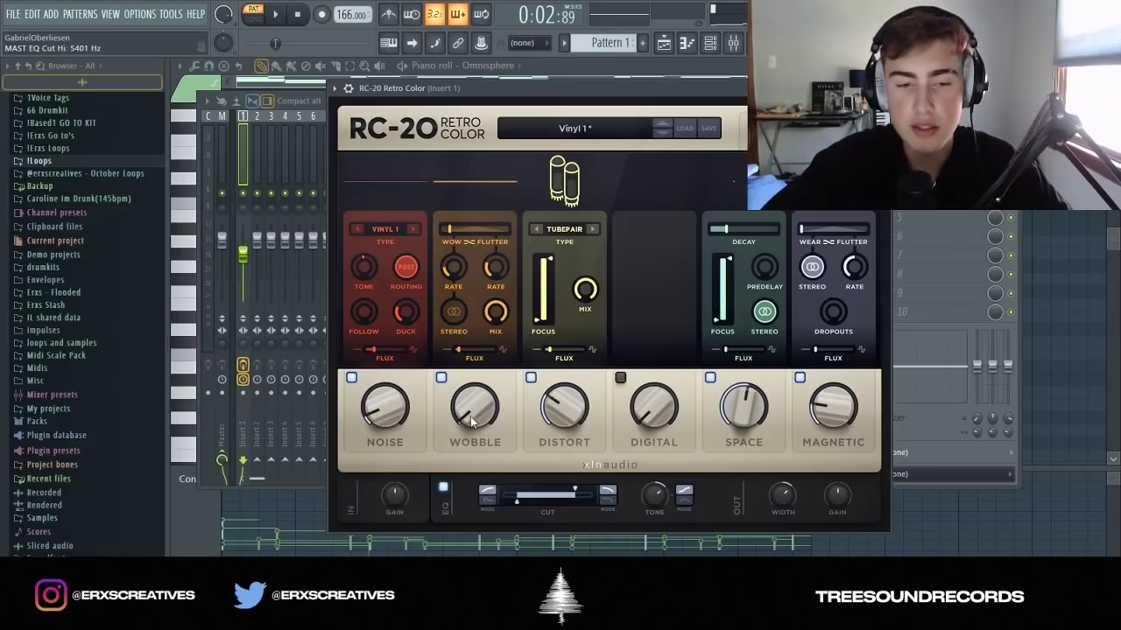
left_click_drag(385, 412, 385, 426)
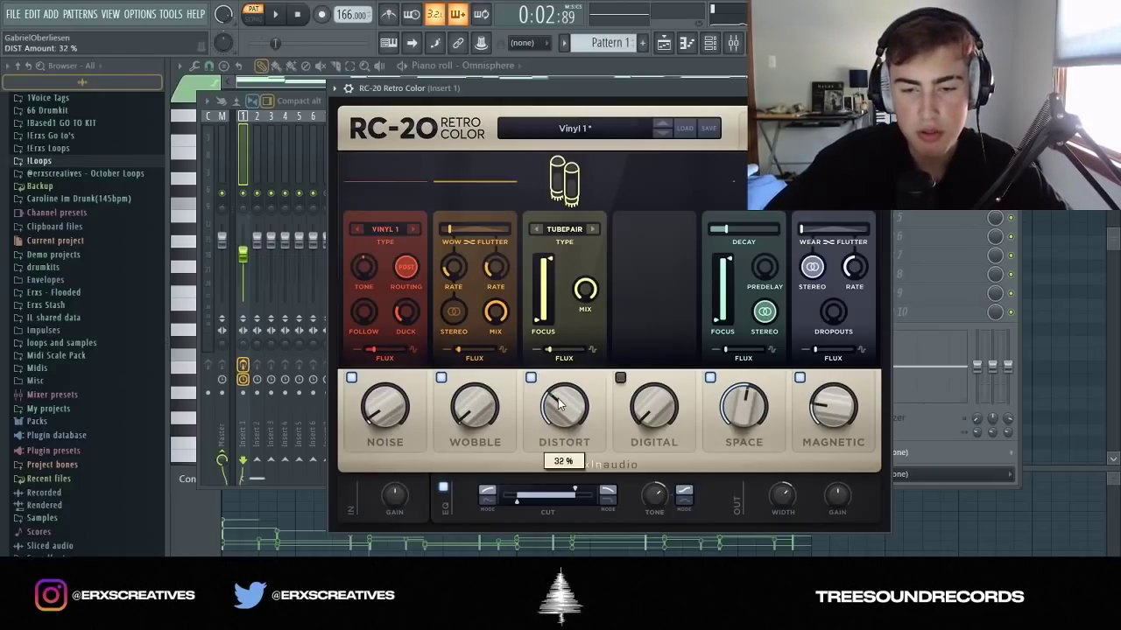
left_click(302, 150)
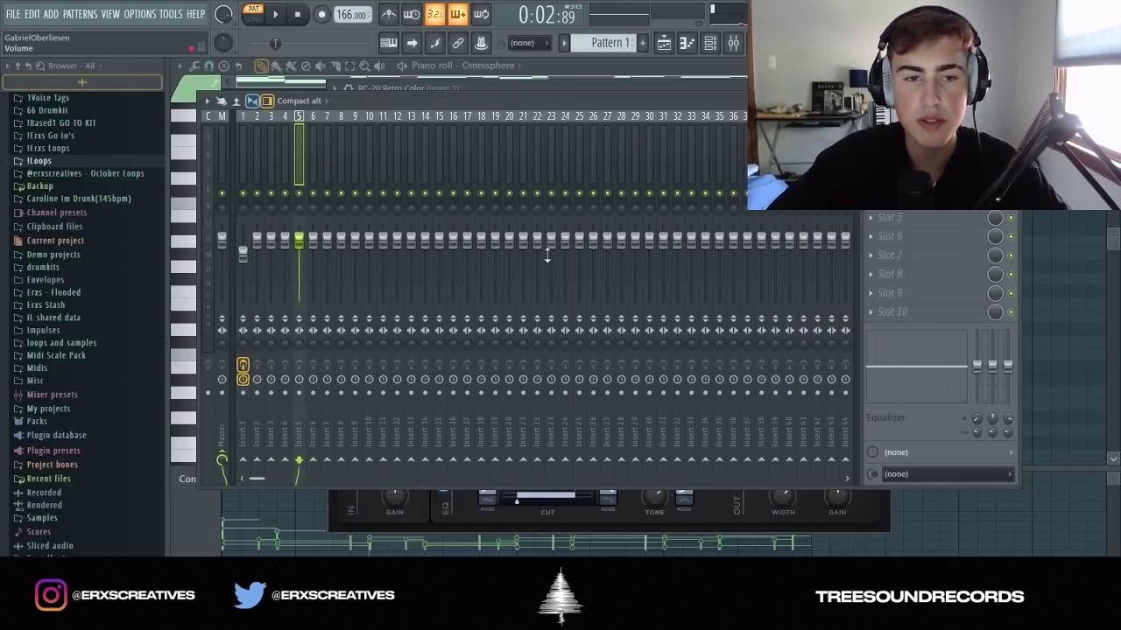
Play the pattern while slightly lowering mixer insert 1's volume and adjusting its stereo separation.
key("space")
left_click(242, 253)
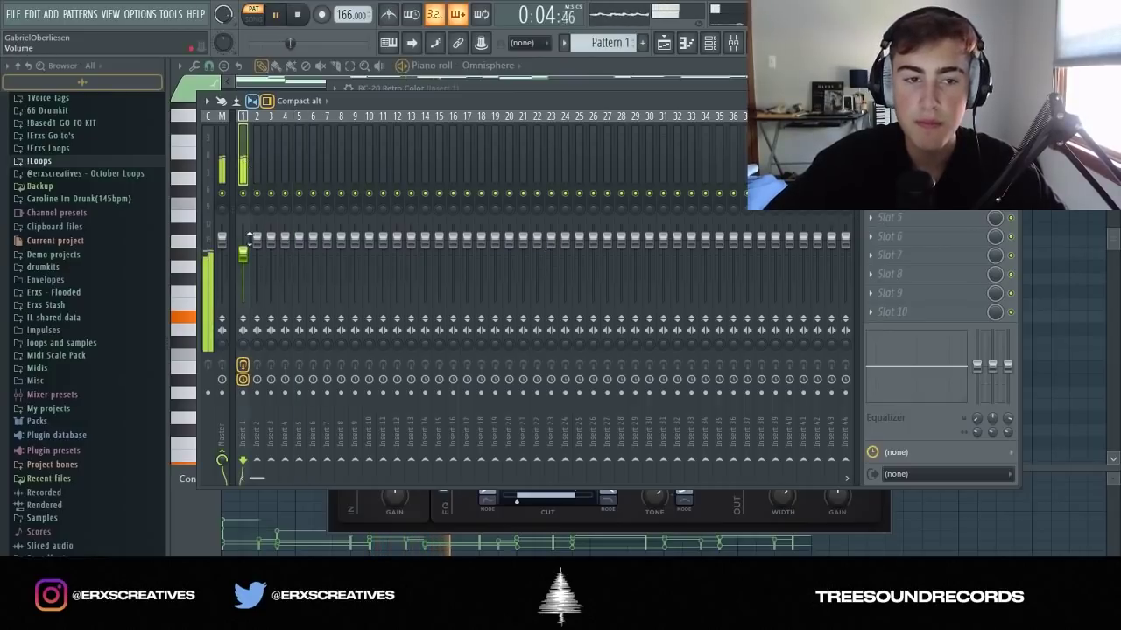
left_click_drag(242, 252, 242, 255)
left_click_drag(237, 345, 224, 345)
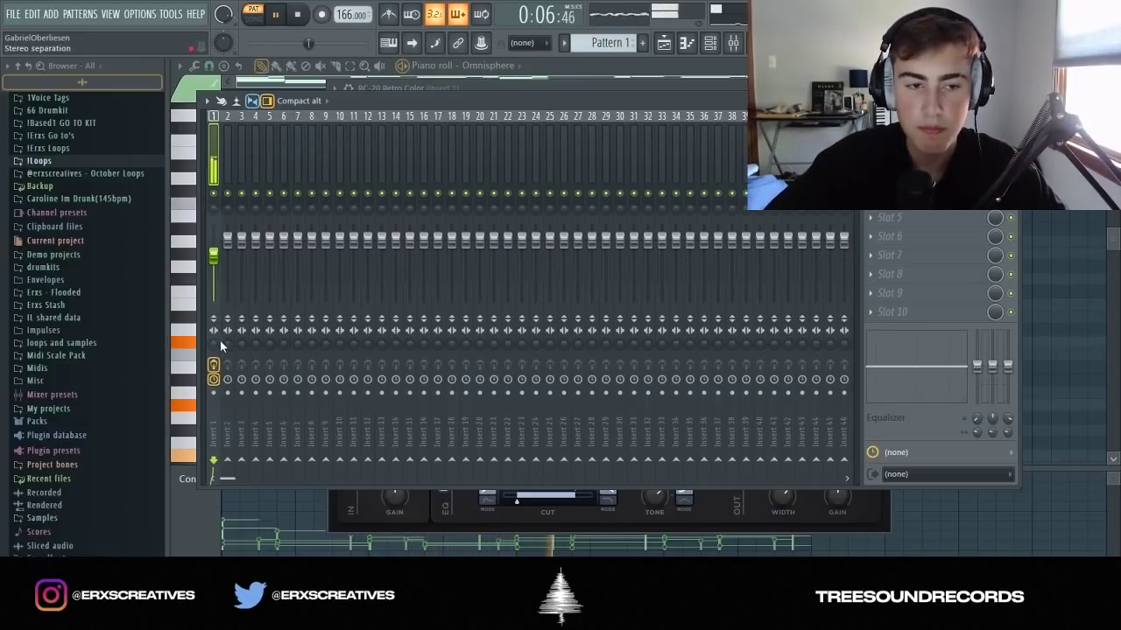
scroll(214, 364, "up", 2)
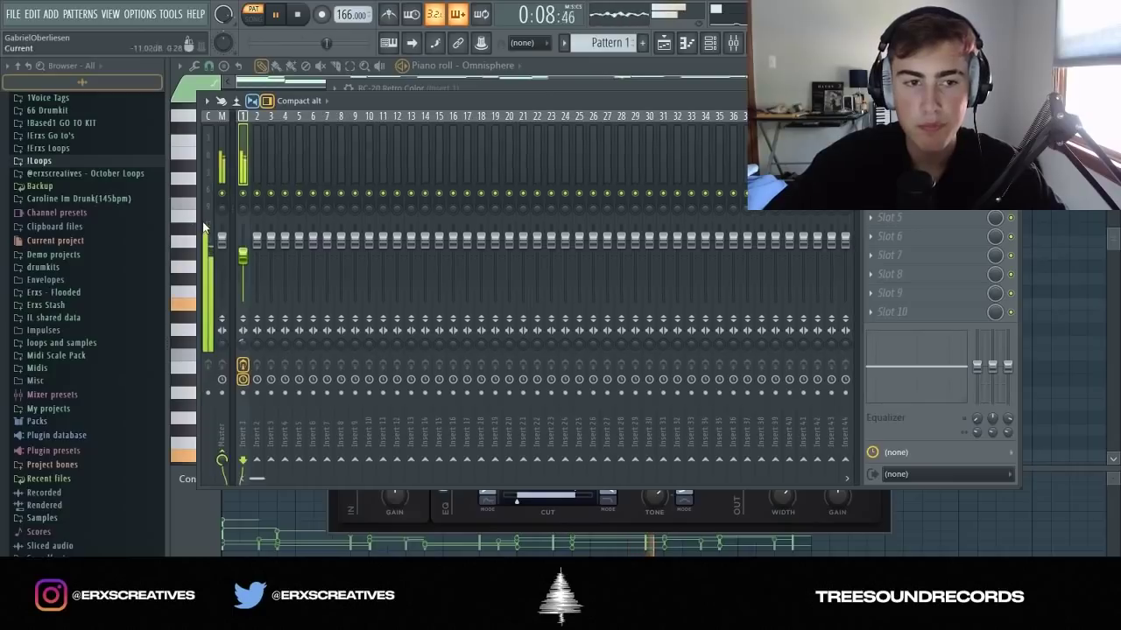
Open the piano roll of the Ample Guitar G II channel and audition the B5 key.
left_click(725, 54)
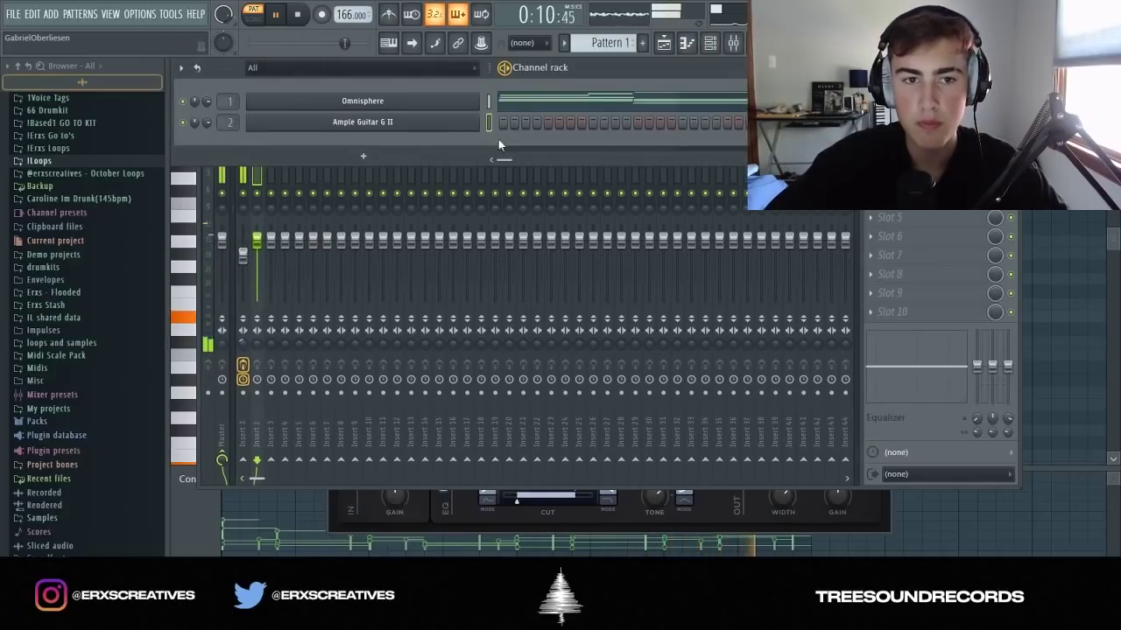
left_click(468, 124)
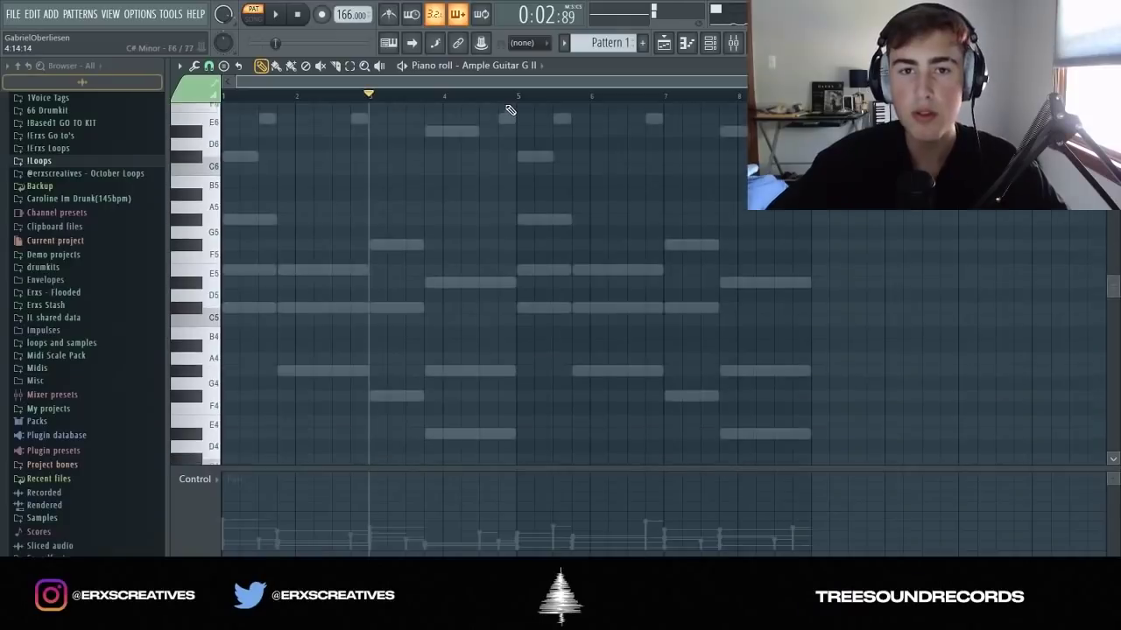
scroll(498, 165, "up", 5)
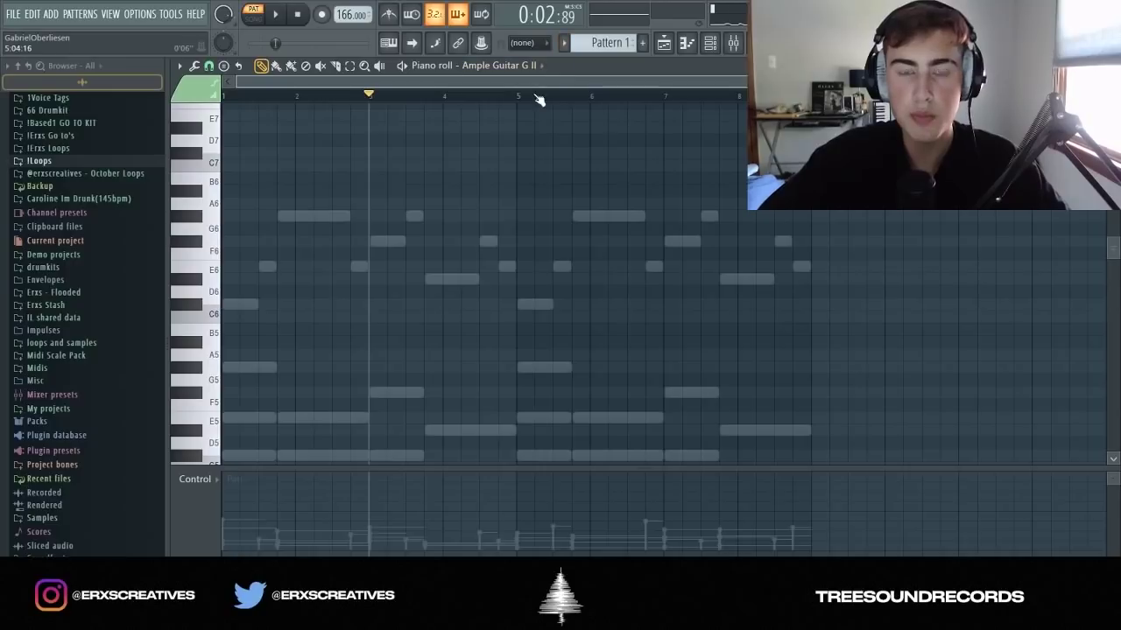
scroll(283, 225, "up", 3)
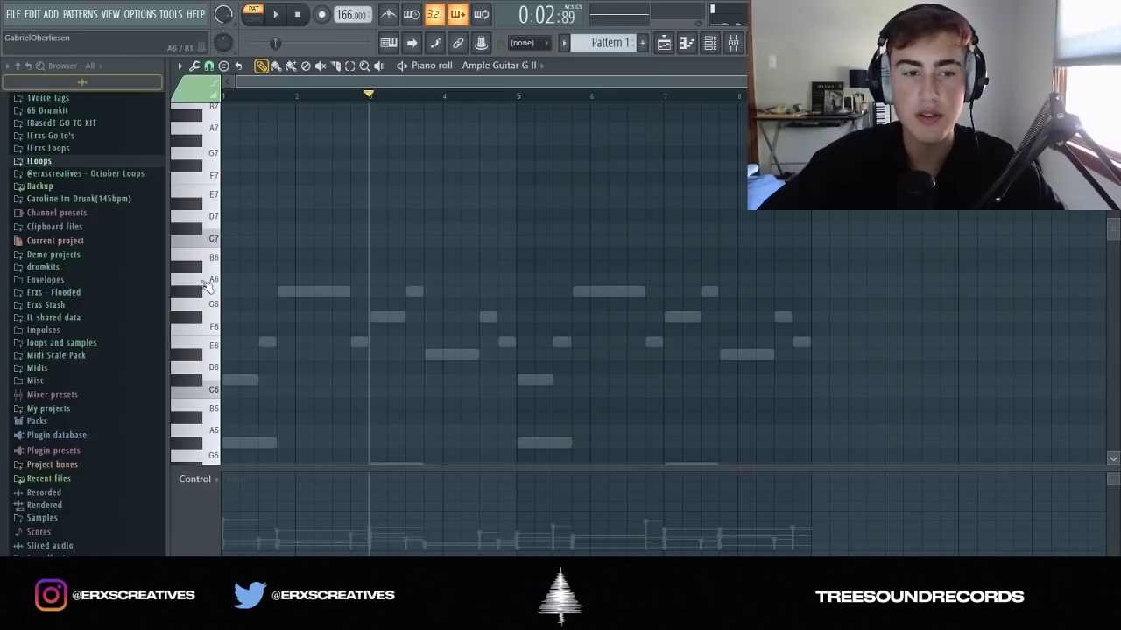
left_click(203, 409)
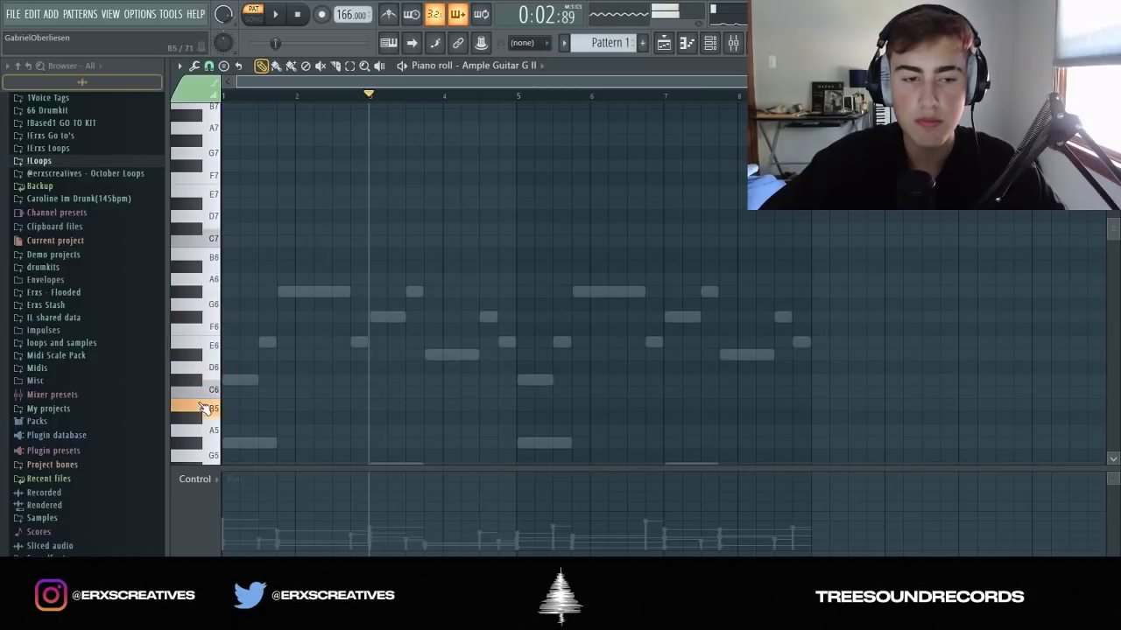
Add a C#6 guitar note at the start of bar 1 and trim it to the first ghost chord's length.
scroll(420, 324, "down", 3)
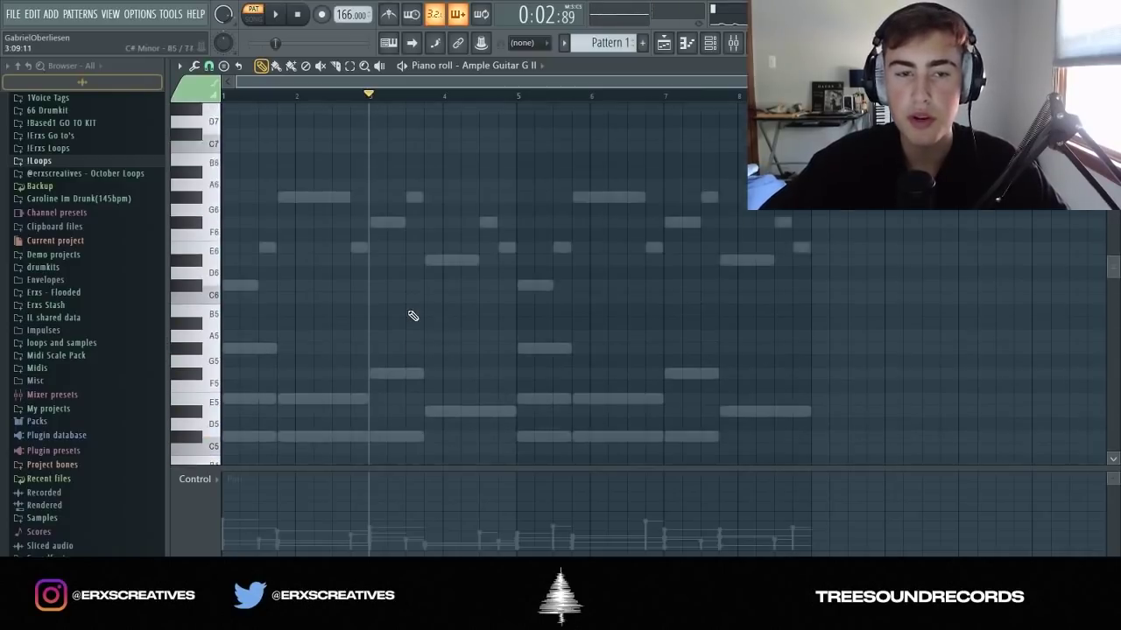
left_click(245, 306)
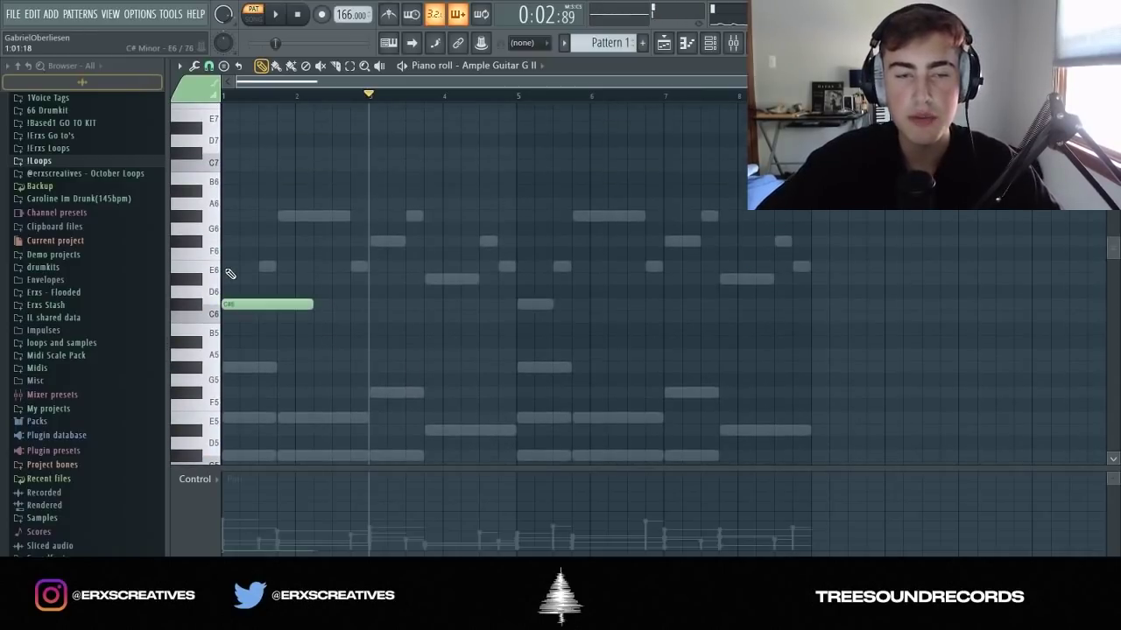
left_click_drag(321, 46, 2, 69)
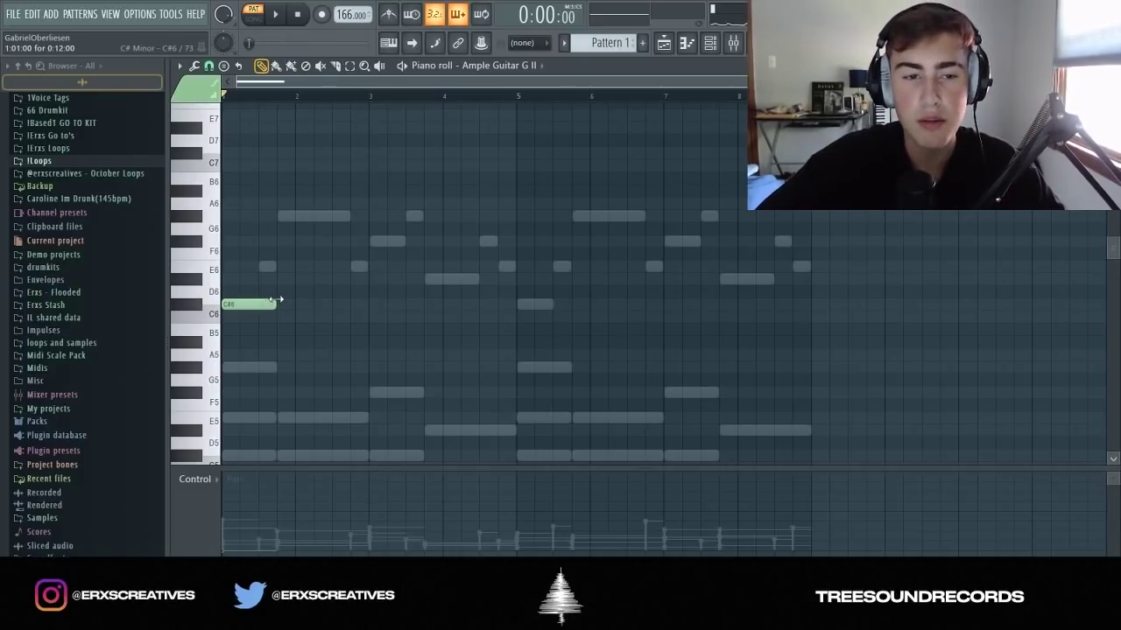
scroll(270, 301, "down", 1)
left_click(226, 327)
right_click(247, 329)
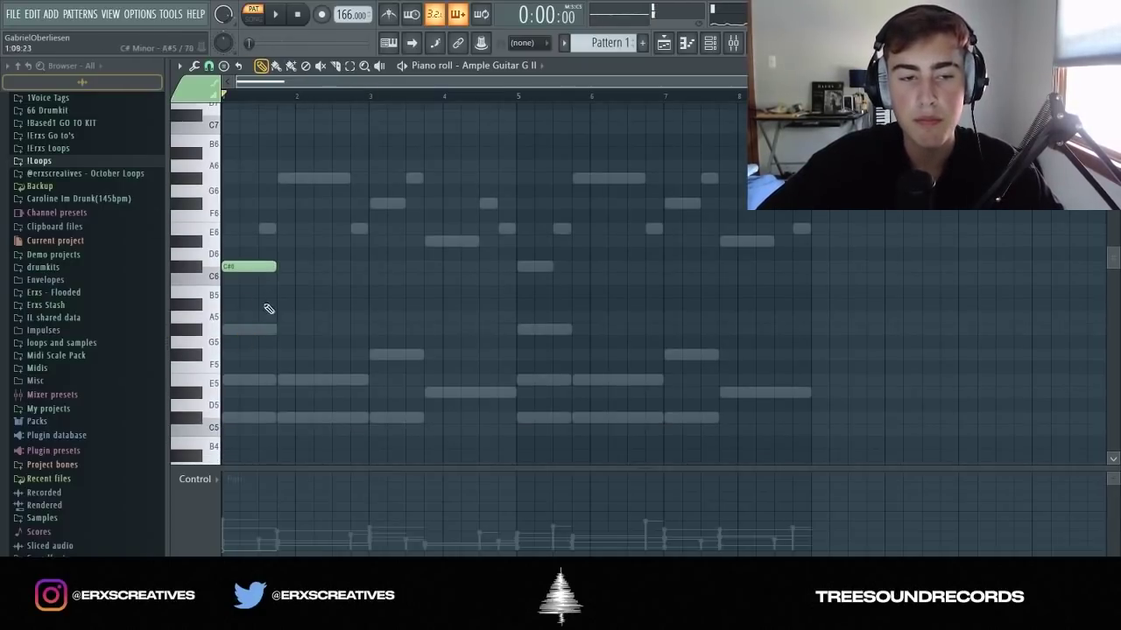
Add a G#6 above the opening C#6, remove the trial notes, and listen to the pattern.
left_click_drag(241, 180, 213, 268)
right_click(238, 204)
right_click(236, 229)
right_click(235, 242)
key("space")
key("space")
scroll(254, 236, "up", 2)
key("space")
key("space")
key("space")
Add staggered E6 and C#7 guitar notes in bar 1 over the opening C#6 and G#6.
left_click(251, 230)
key("space")
scroll(245, 251, "up", 1)
scroll(263, 210, "up", 3)
left_click(273, 190)
right_click(278, 193)
left_click(273, 191)
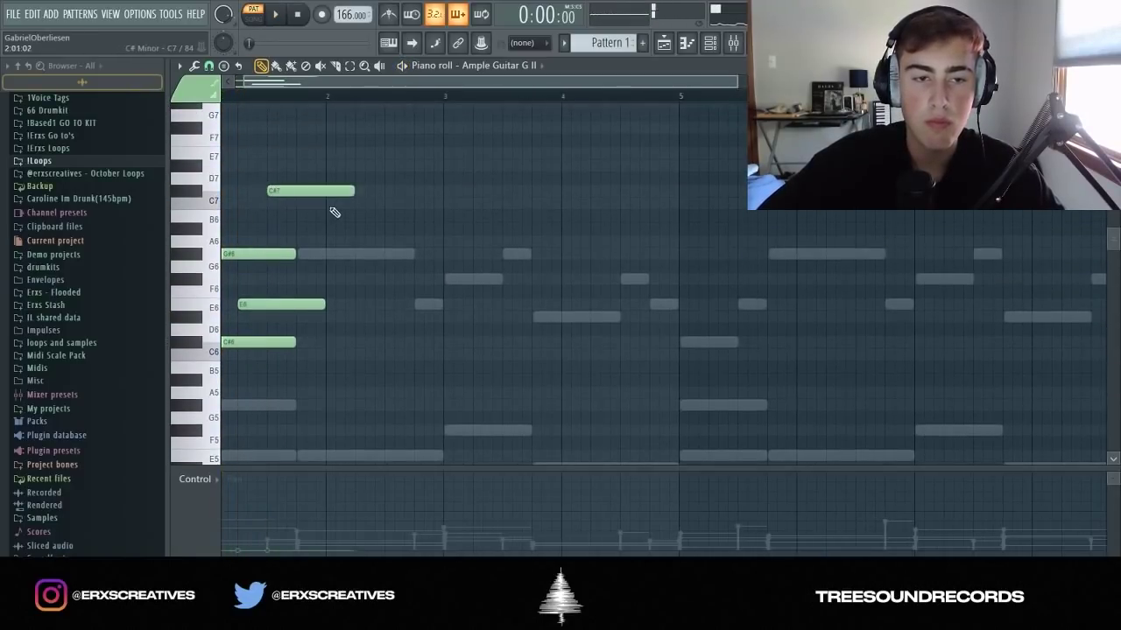
Transpose all guitar notes down one octave, add a G#5 at 1:13, and play the pattern.
key("ctrl+Down")
scroll(463, 158, "down", 6)
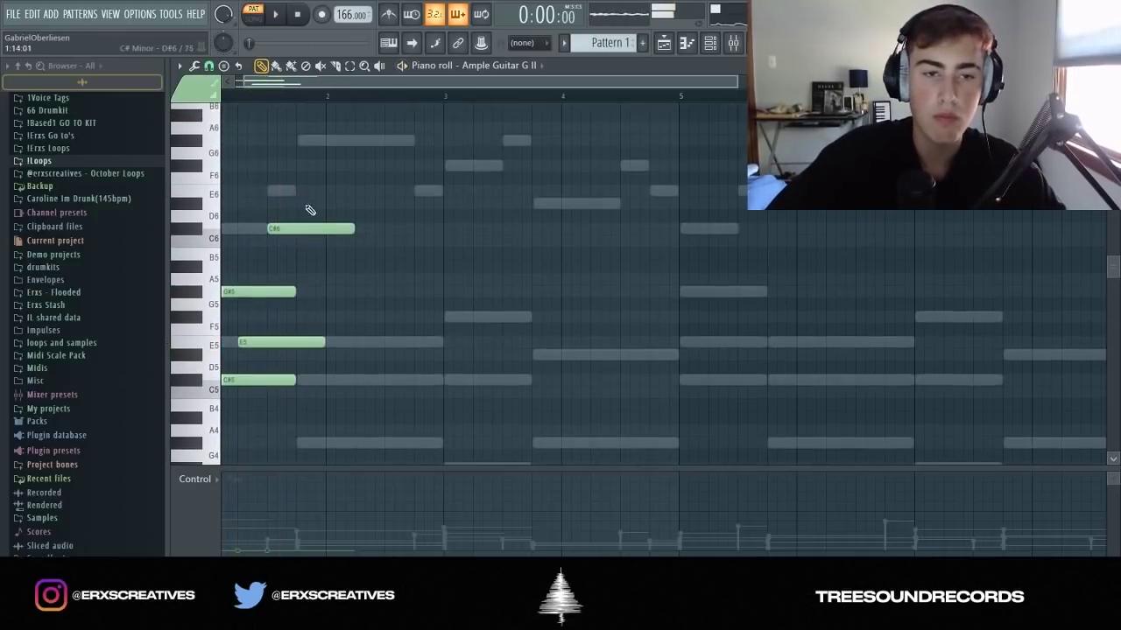
left_click(302, 240)
right_click(301, 239)
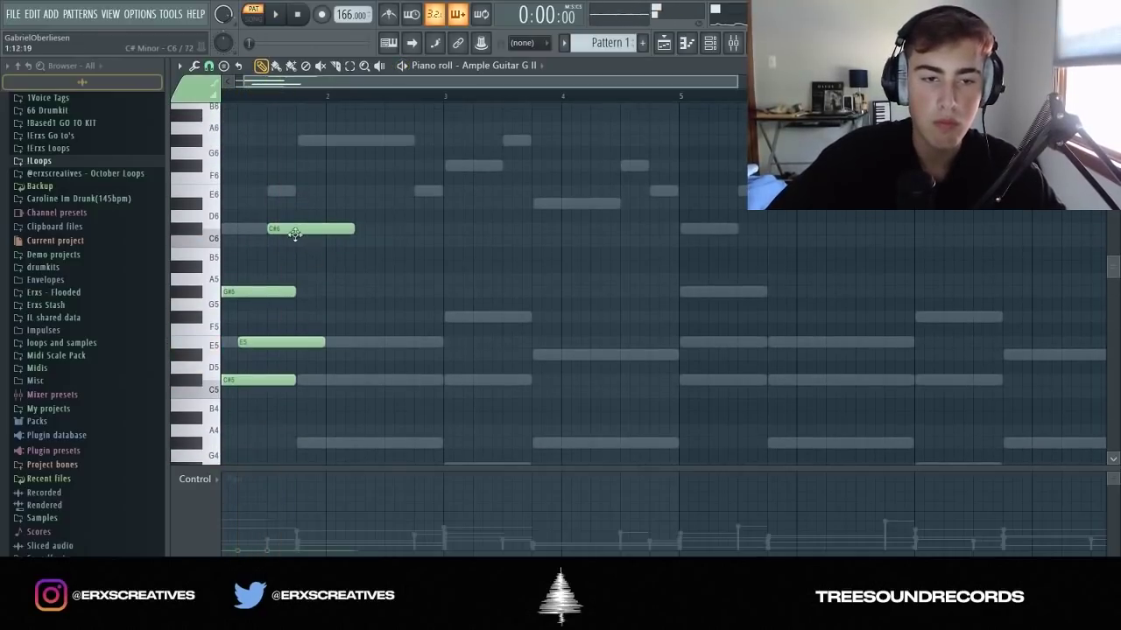
left_click(308, 293)
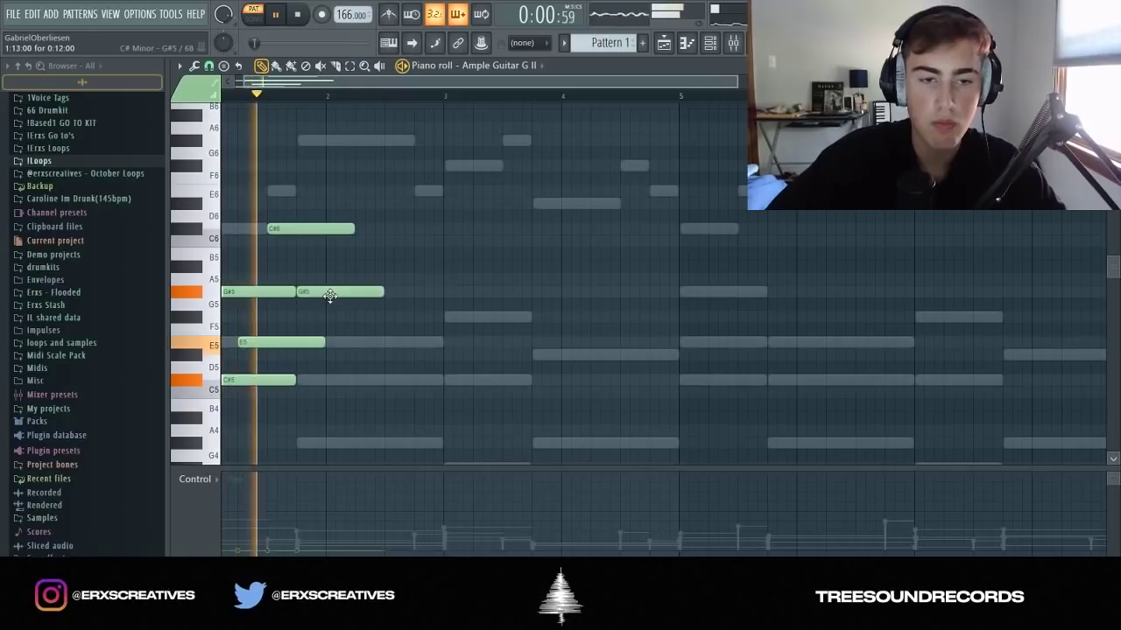
scroll(315, 297, "down", 2)
key("space")
Add an A5 at the start of bar 2, try an F#5 beneath it, and play the result.
left_click(294, 280)
key("space")
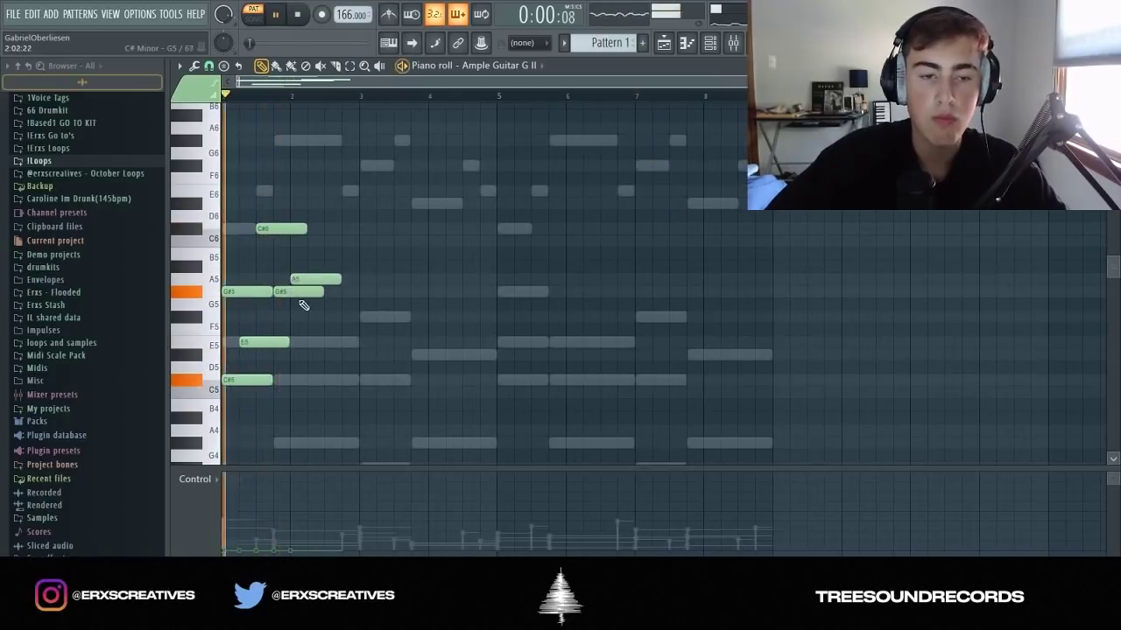
scroll(302, 324, "up", 2)
key("space")
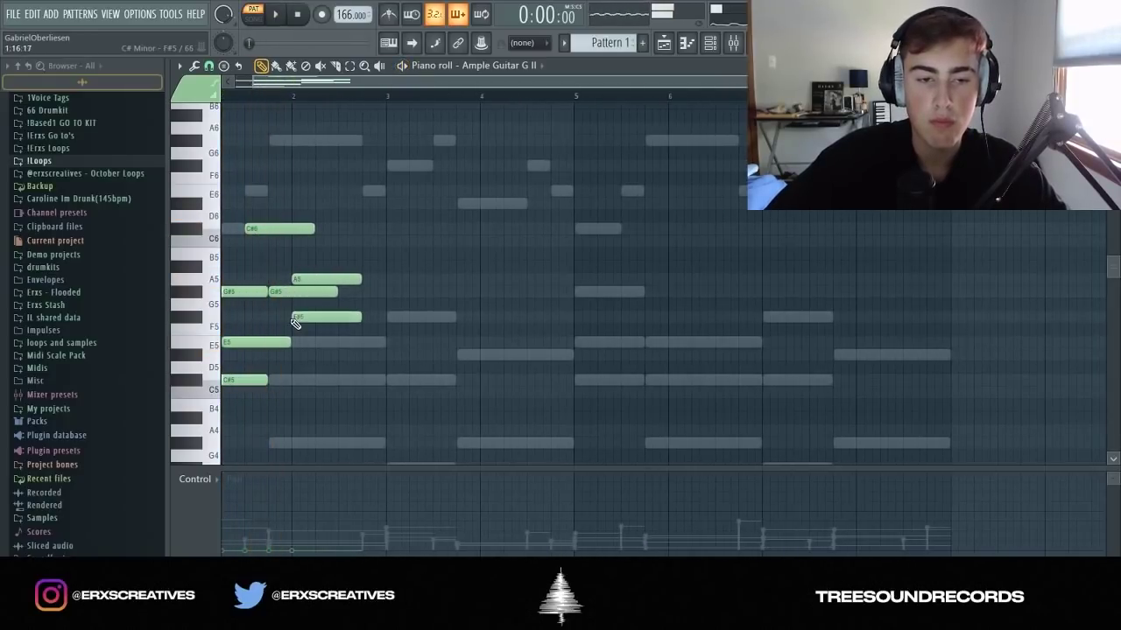
key("space")
scroll(332, 324, "down", 2)
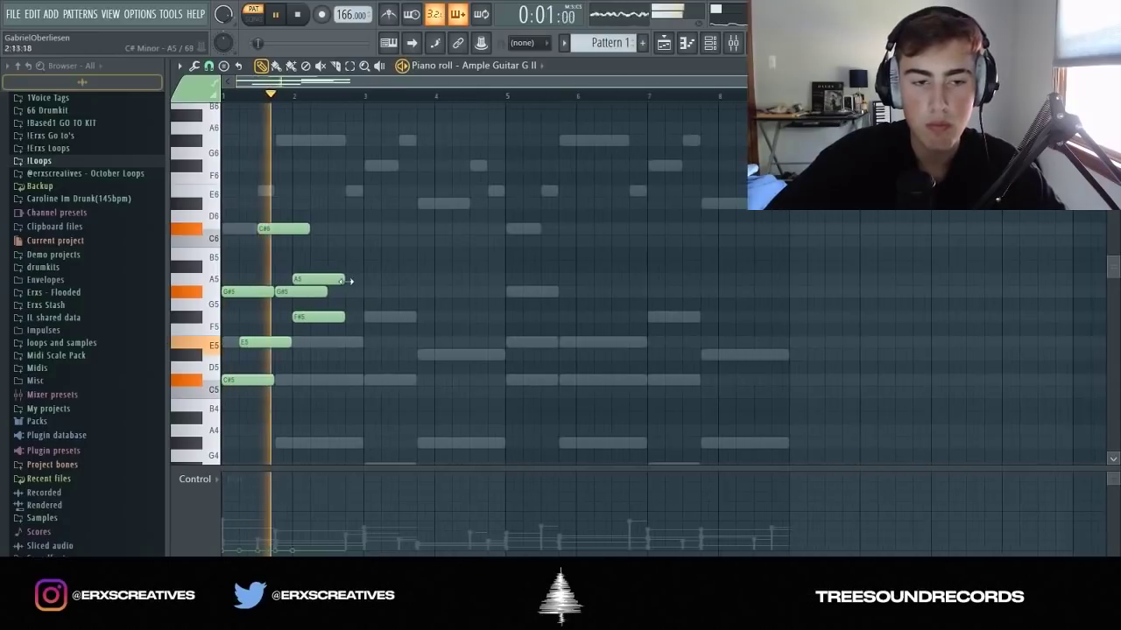
Remove the F#5 under the A5, add a G#5 at 2:05 lasting until bar 3, and play the line.
scroll(328, 331, "up", 2)
key("space")
key("space")
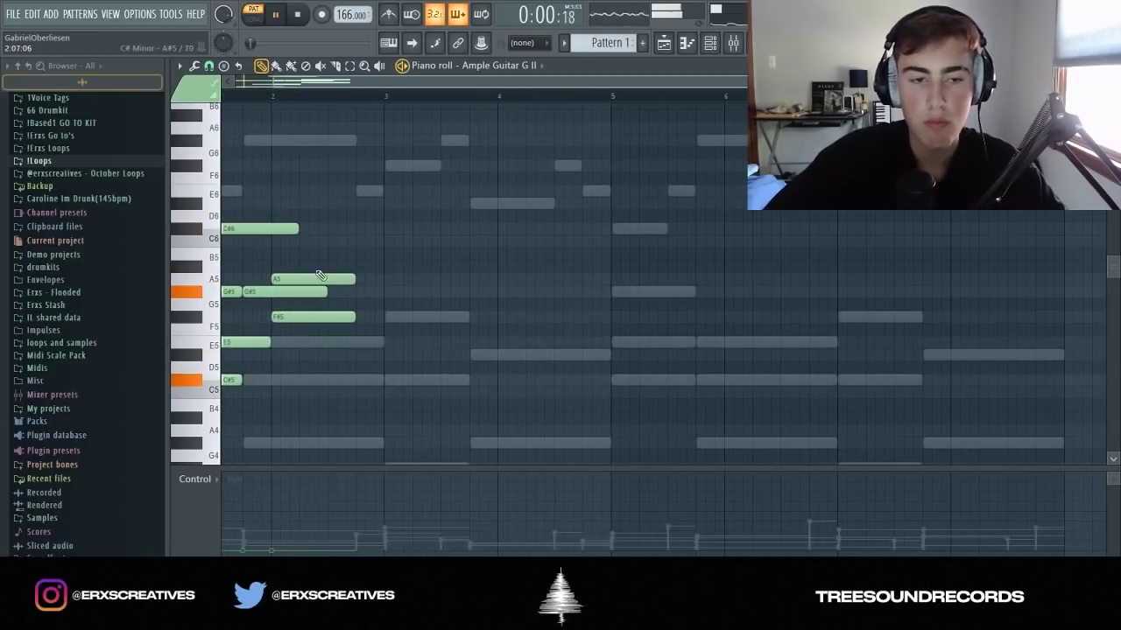
key("space")
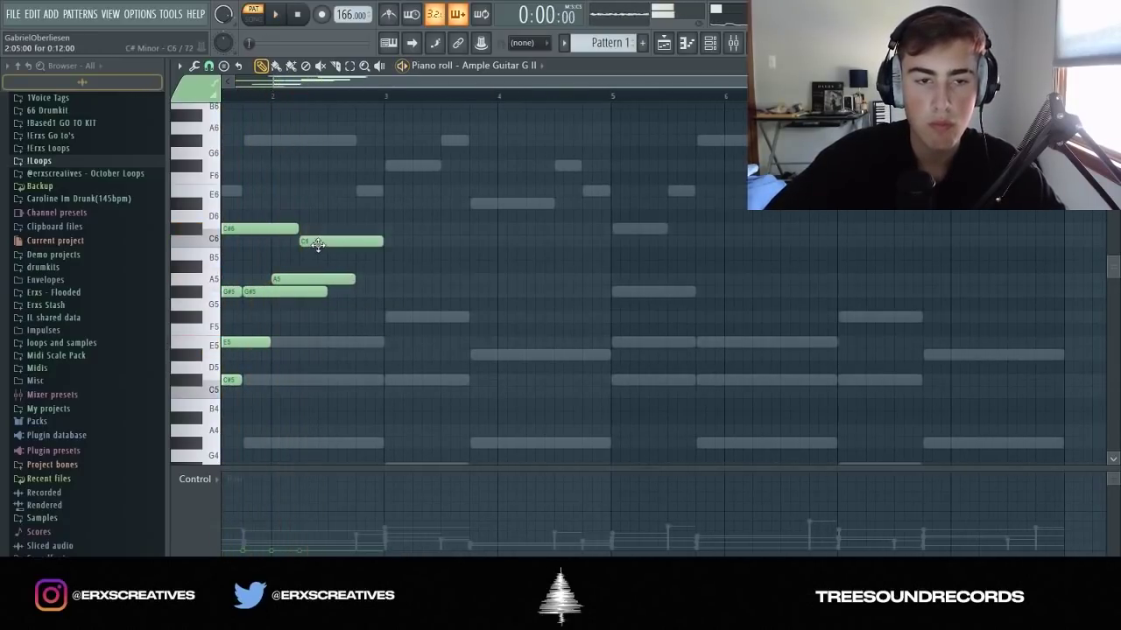
key("space")
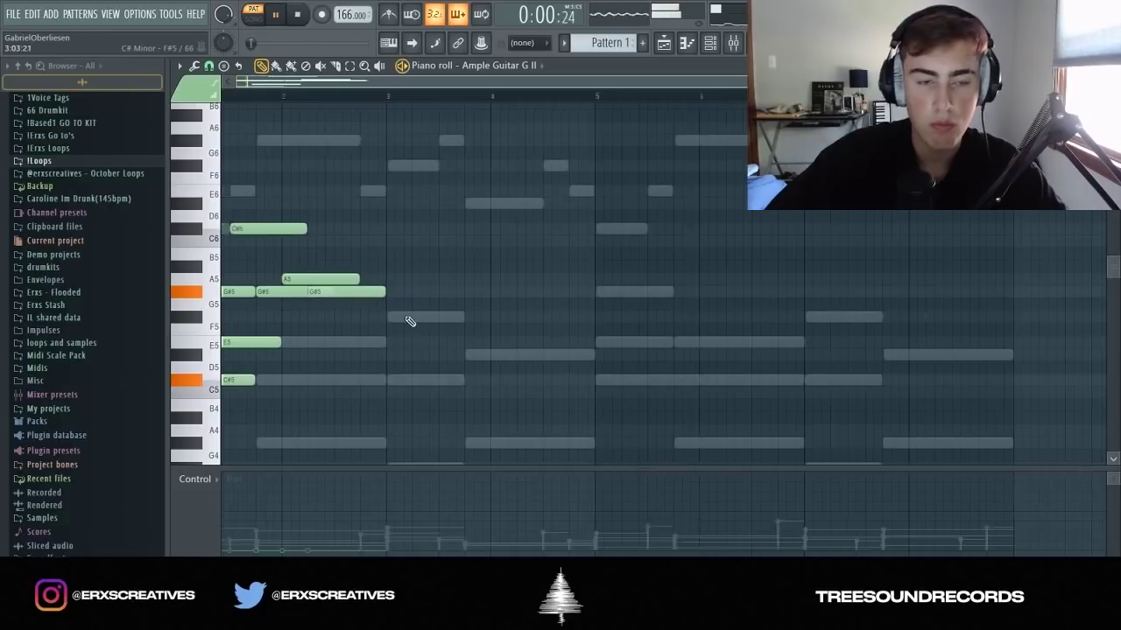
Shorten the overlapping notes around bar 2 and continue the arpeggio to bar 5 with C#, E, F#, G# and A notes.
scroll(324, 316, "down", 2)
scroll(337, 317, "down", 1)
key("space")
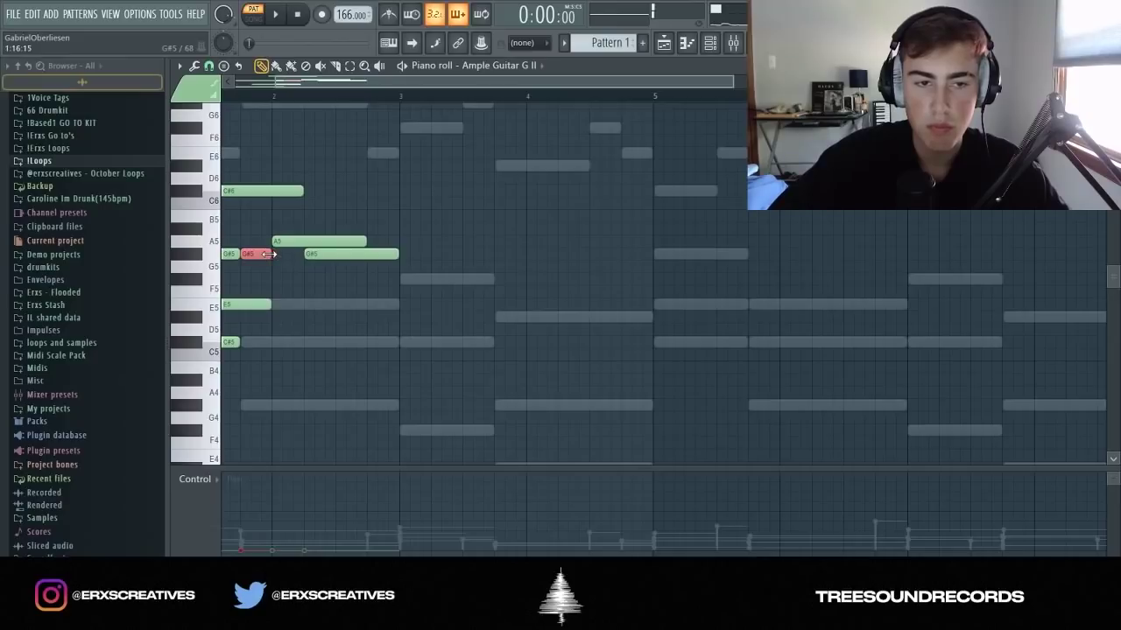
scroll(344, 243, "down", 4)
scroll(347, 245, "up", 1)
scroll(341, 269, "up", 3)
key("space")
left_click(331, 229)
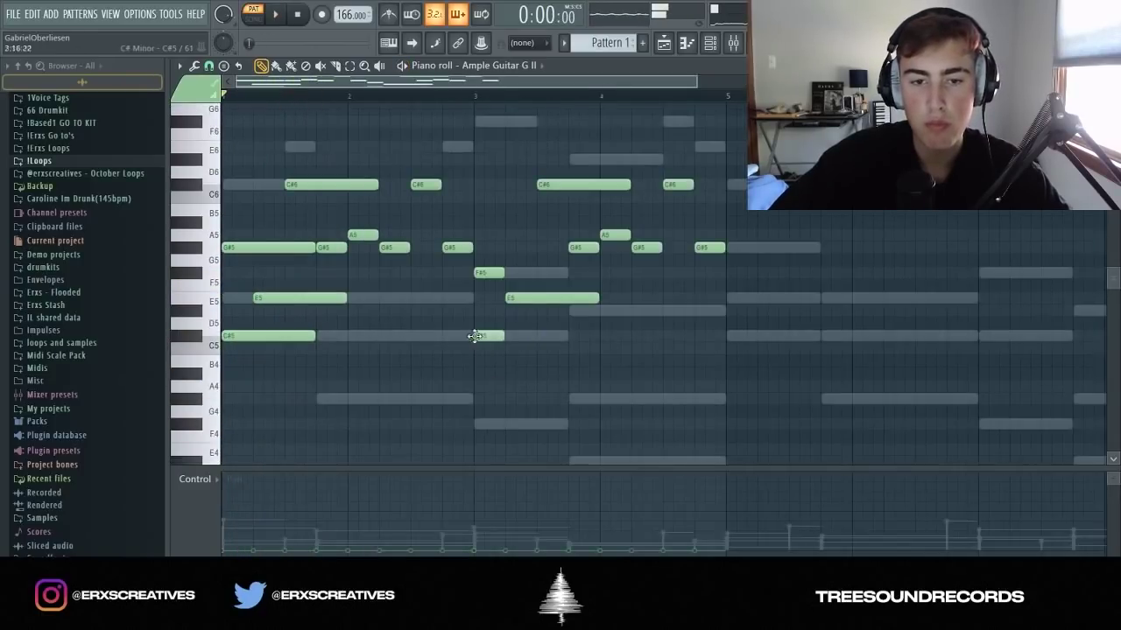
Lengthen the C#5 at bar 3 to 12 steps and change the F#5 above it to an E5 of equal length.
key("space")
left_click_drag(488, 337, 567, 337)
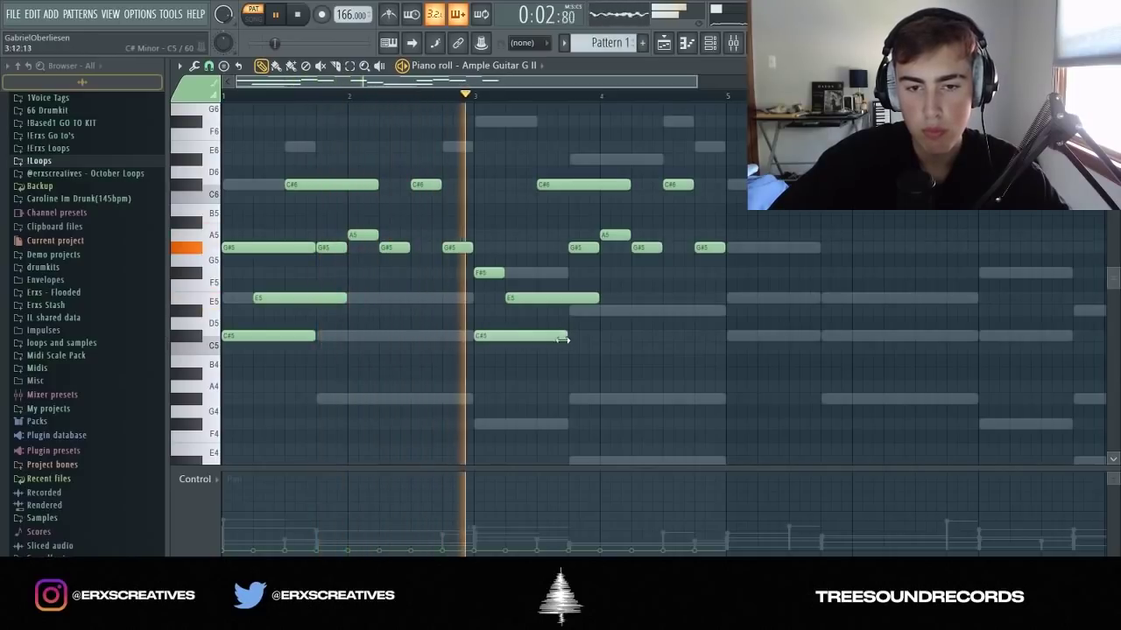
left_click_drag(503, 273, 541, 297)
key("space")
Try the E5 at the start of bar 3 one octave higher during playback, and move it back down.
key("ctrl+Up")
key("space")
scroll(503, 288, "up", 4)
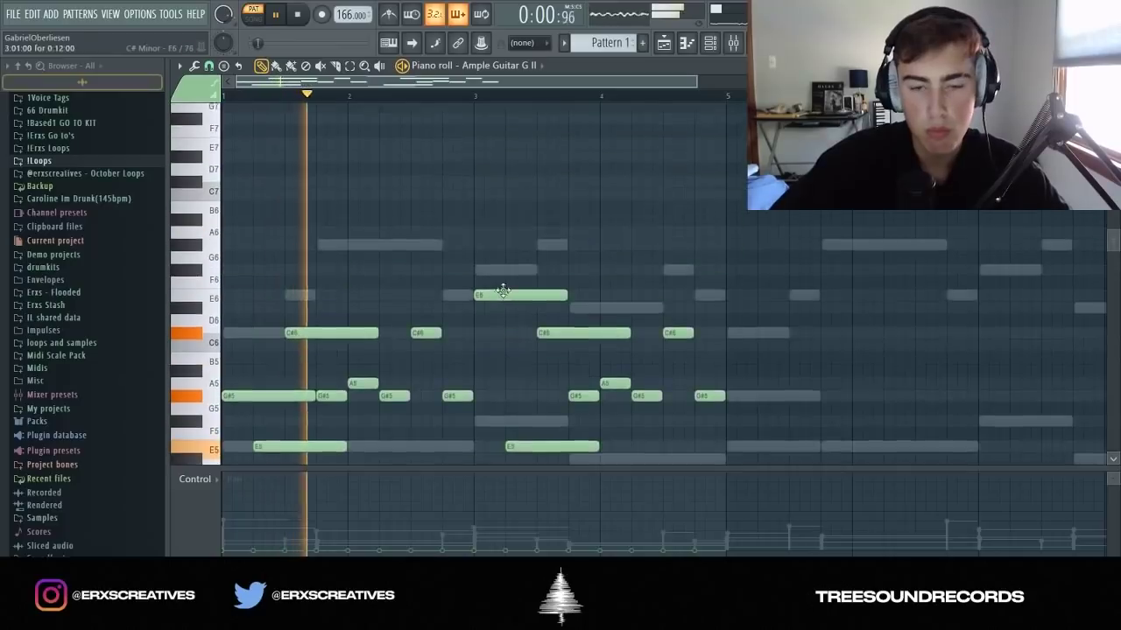
scroll(525, 310, "down", 3)
key("ctrl+Down")
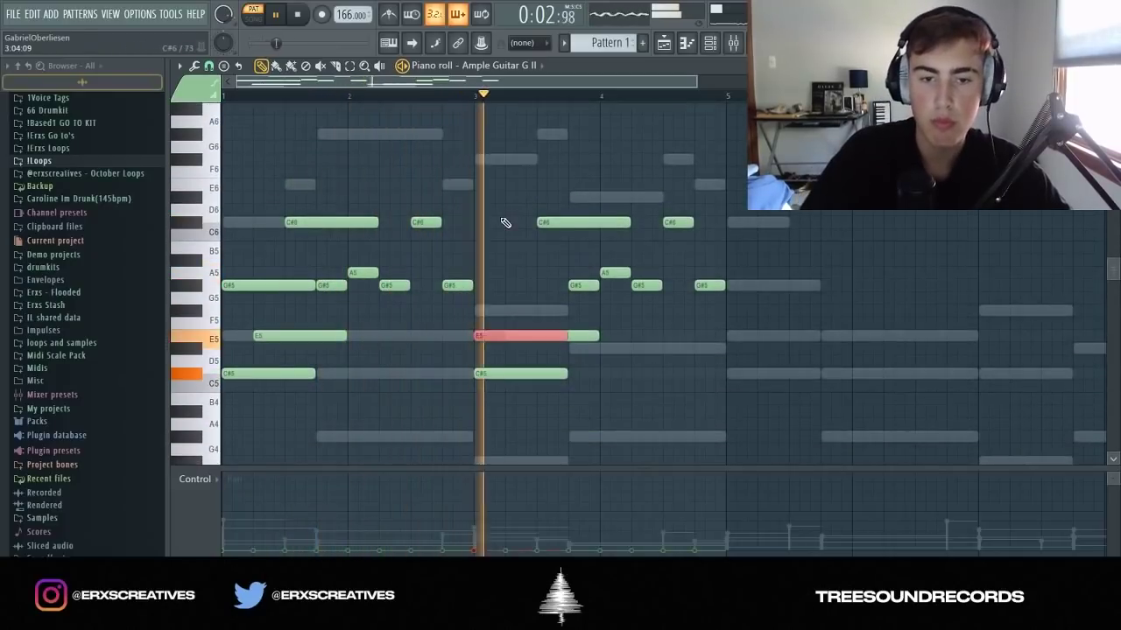
Raise the overlapping second E5 in bar 3 to F#5, trim its end to match the chord below, and play the pattern.
key("space")
left_click_drag(582, 337, 590, 318)
key("space")
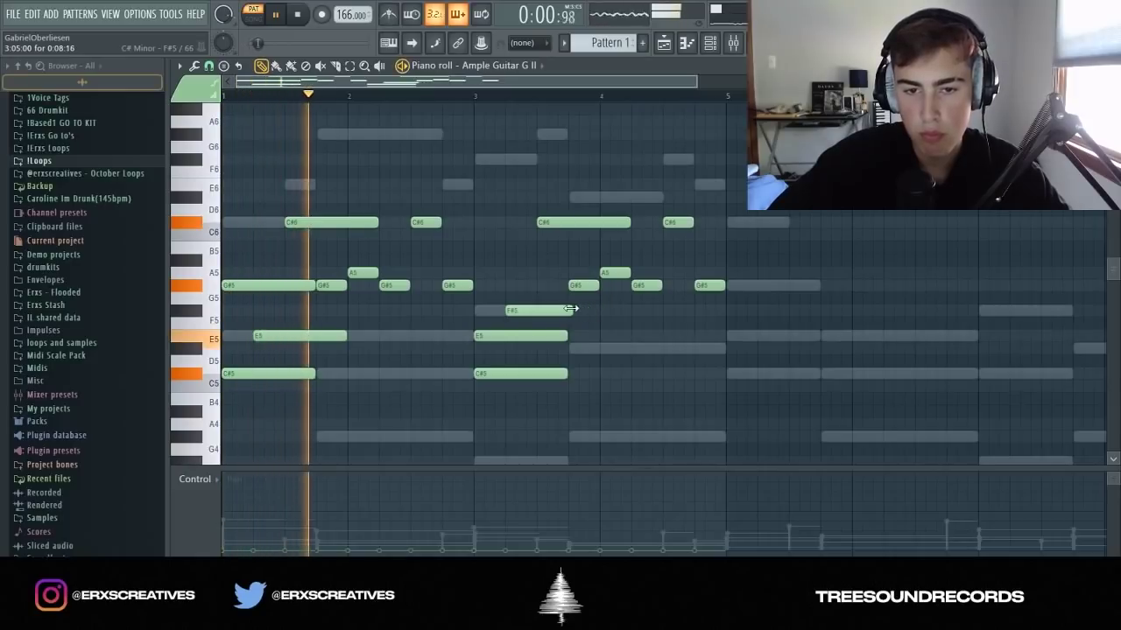
left_click_drag(586, 317, 569, 321)
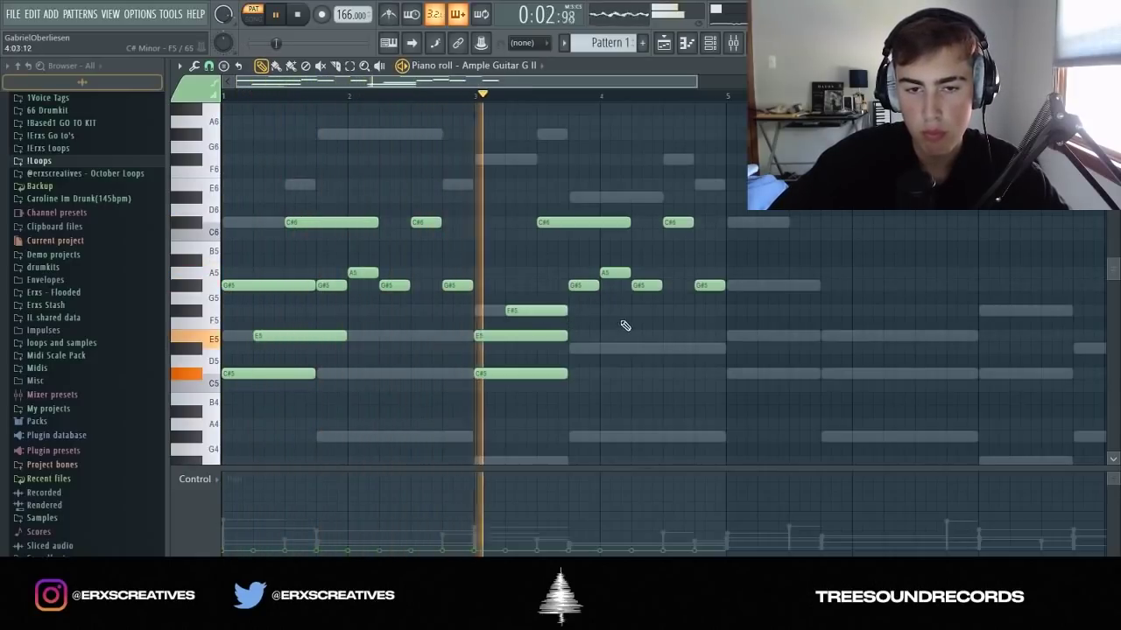
Lower the E5 at the start of bar 3 to D#5, raise it one octave to D#6, and play the pattern.
scroll(626, 318, "down", 1)
key("space")
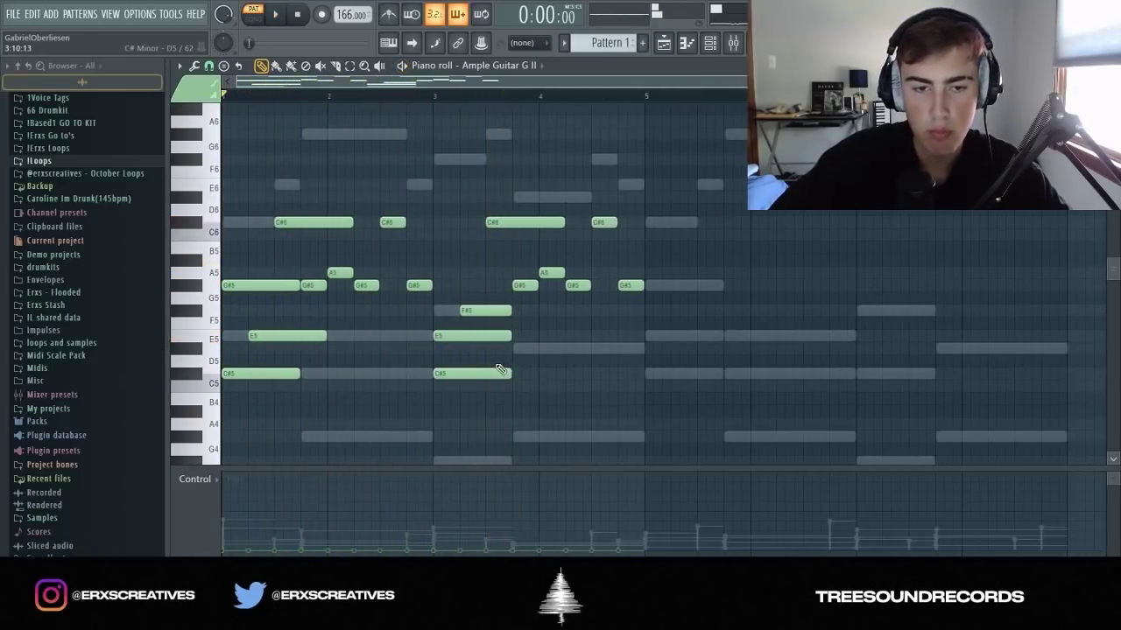
scroll(482, 342, "down", 3)
left_click_drag(458, 271, 465, 283)
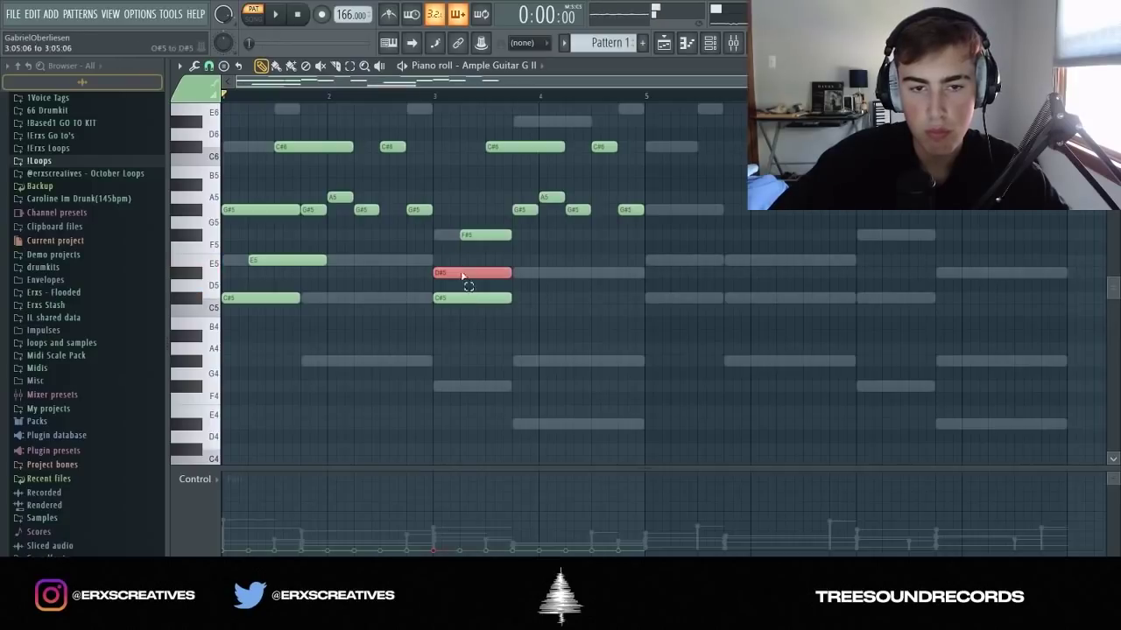
key("ctrl+Up")
key("space")
scroll(530, 242, "up", 4)
scroll(573, 248, "down", 2)
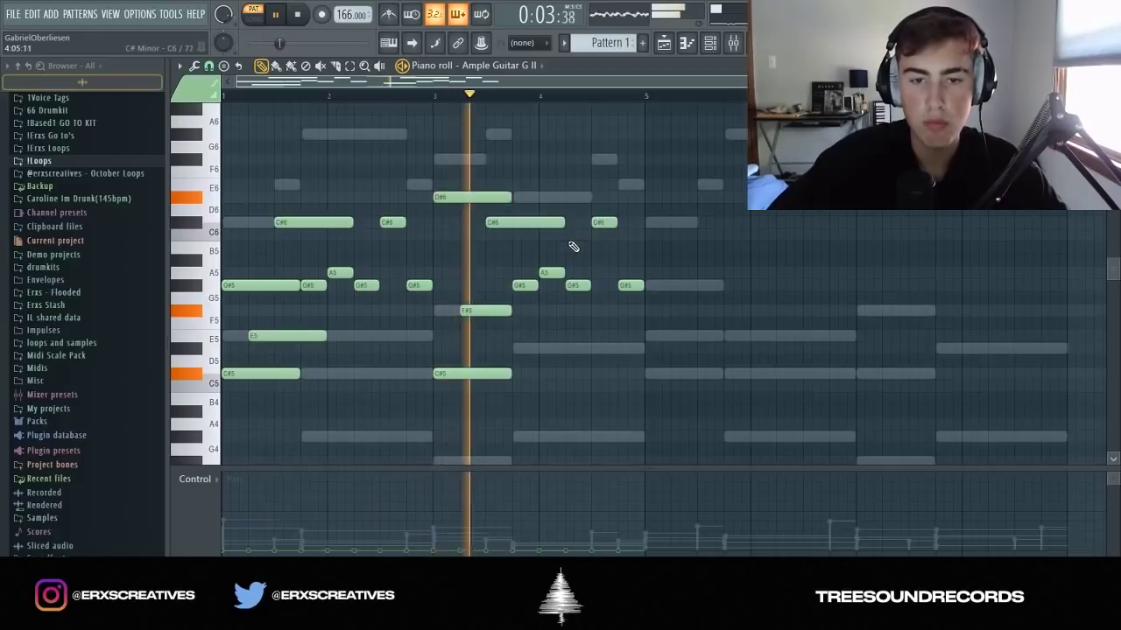
Play the pattern from bar 3 and add high A6 and F#6 notes at the beginning of bar 4.
scroll(560, 245, "down", 2)
key("space")
scroll(442, 272, "up", 2)
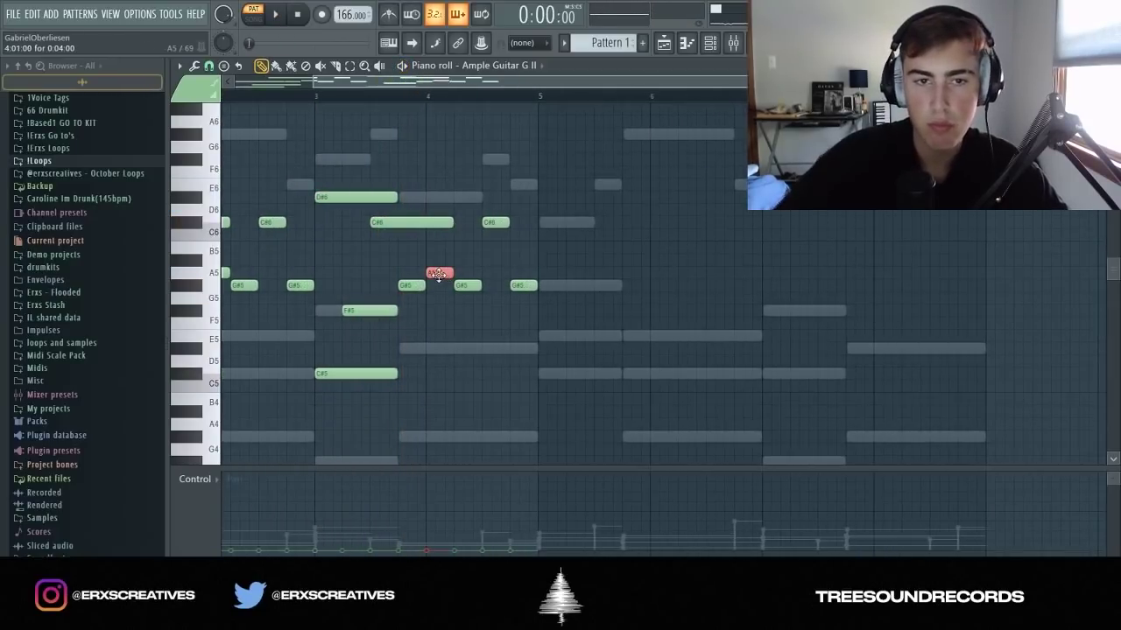
left_click(324, 96)
key("space")
scroll(516, 219, "up", 2)
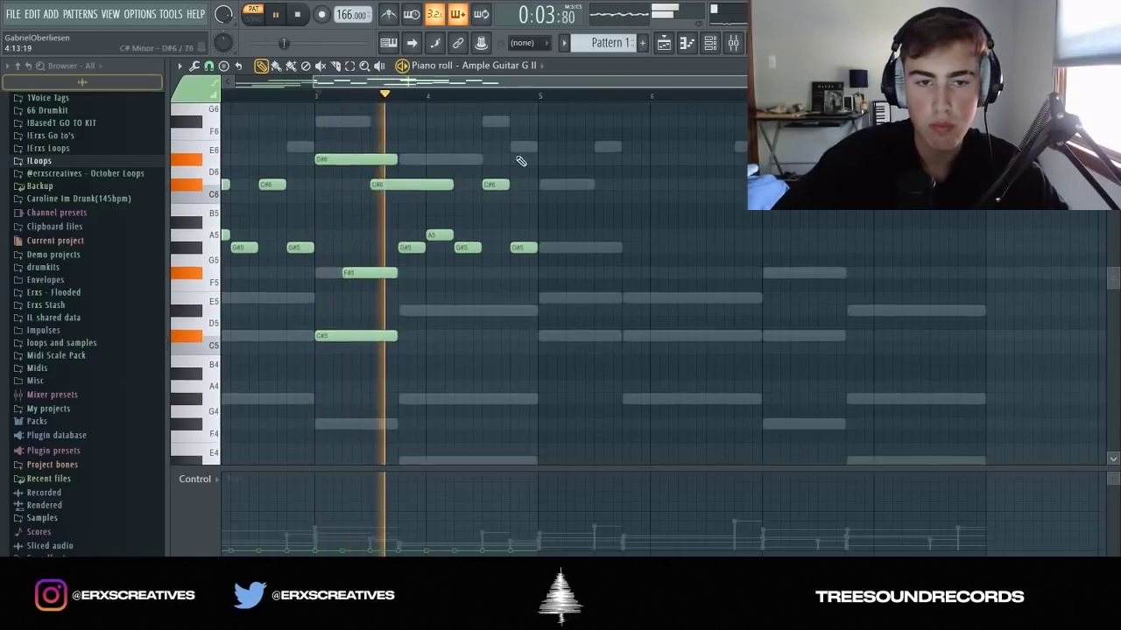
key("space")
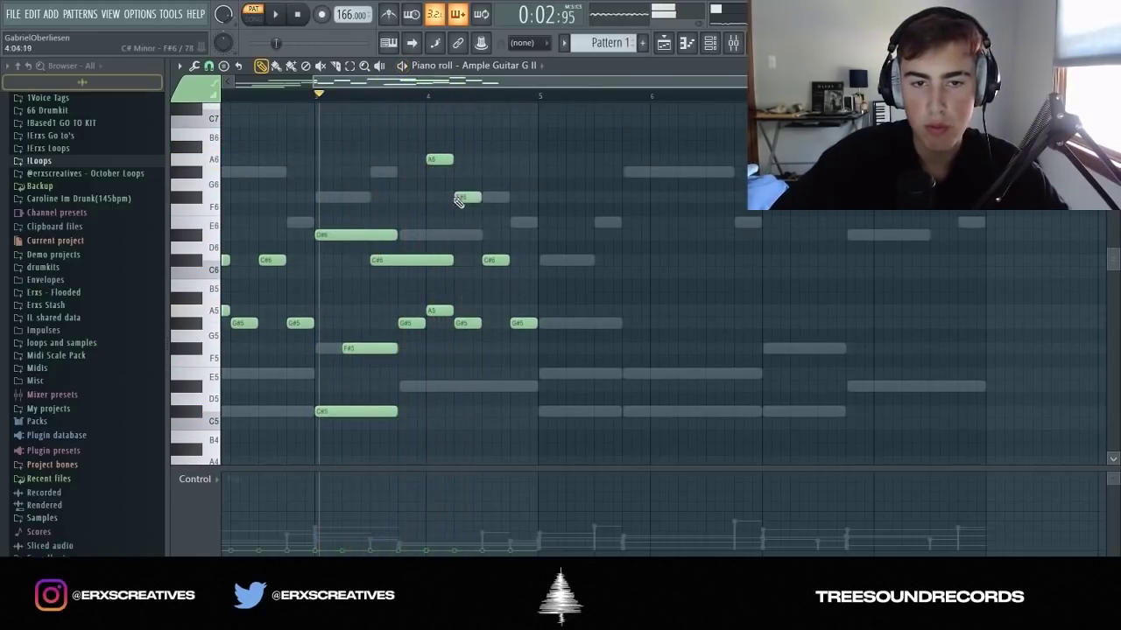
Rework the high line in bar 4 into A6, G#6 and F#6, holding the A6 until the G#6 and checking it during playback.
key("space")
scroll(487, 205, "down", 2)
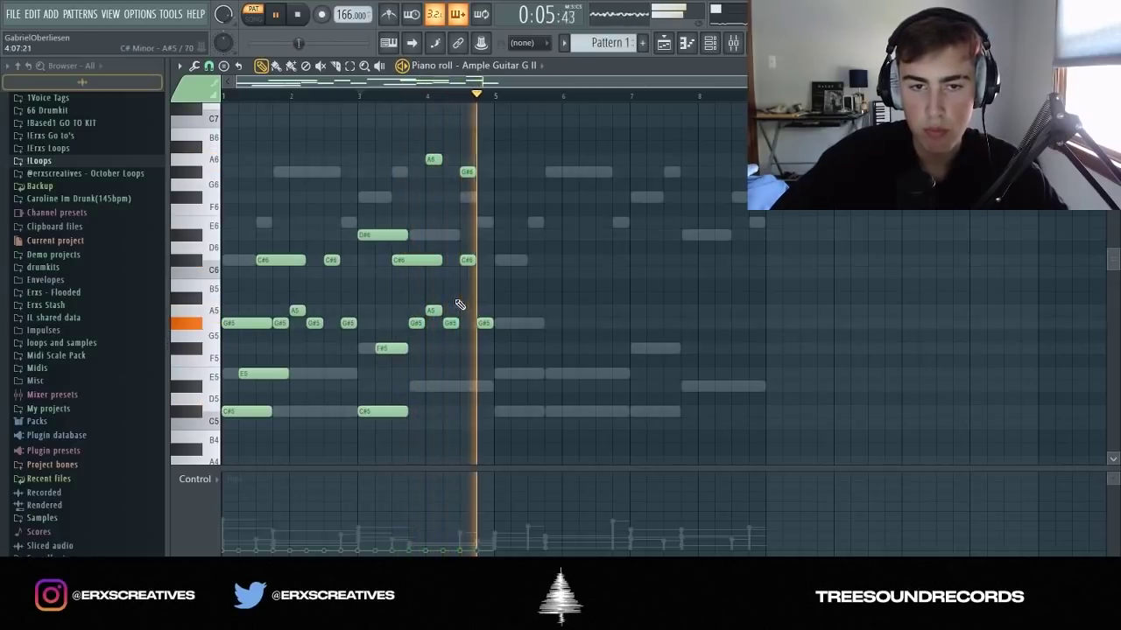
key("space")
scroll(422, 207, "up", 2)
key("space")
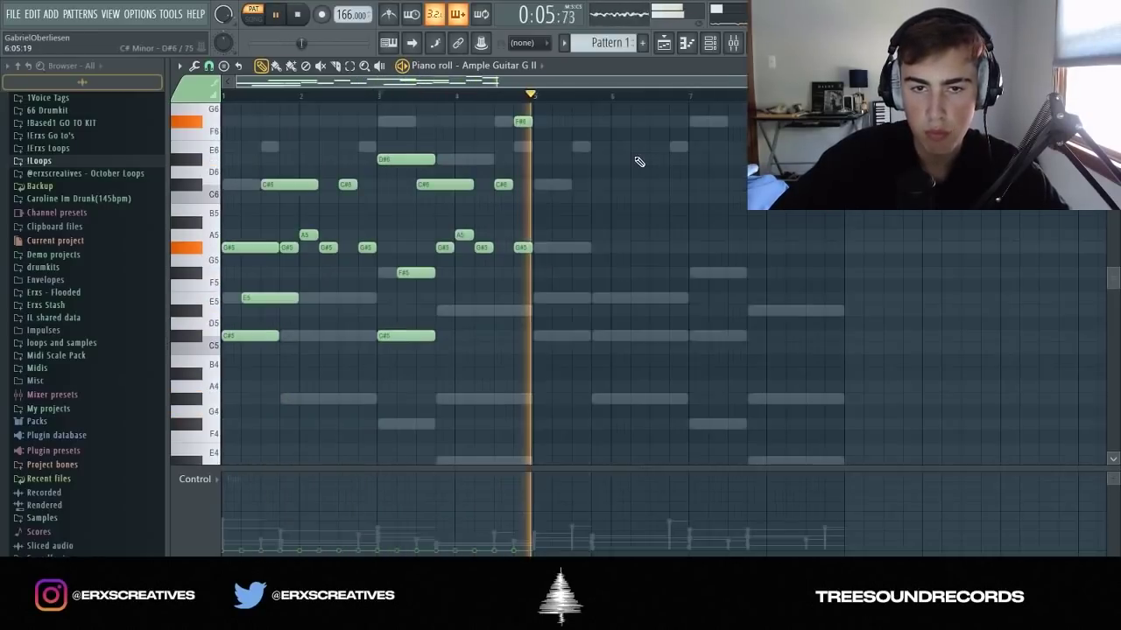
Duplicate the four-bar arpeggio into bars 5 to 8 and deselect the copied notes.
key("ctrl+b")
scroll(608, 166, "up", 2)
key("space")
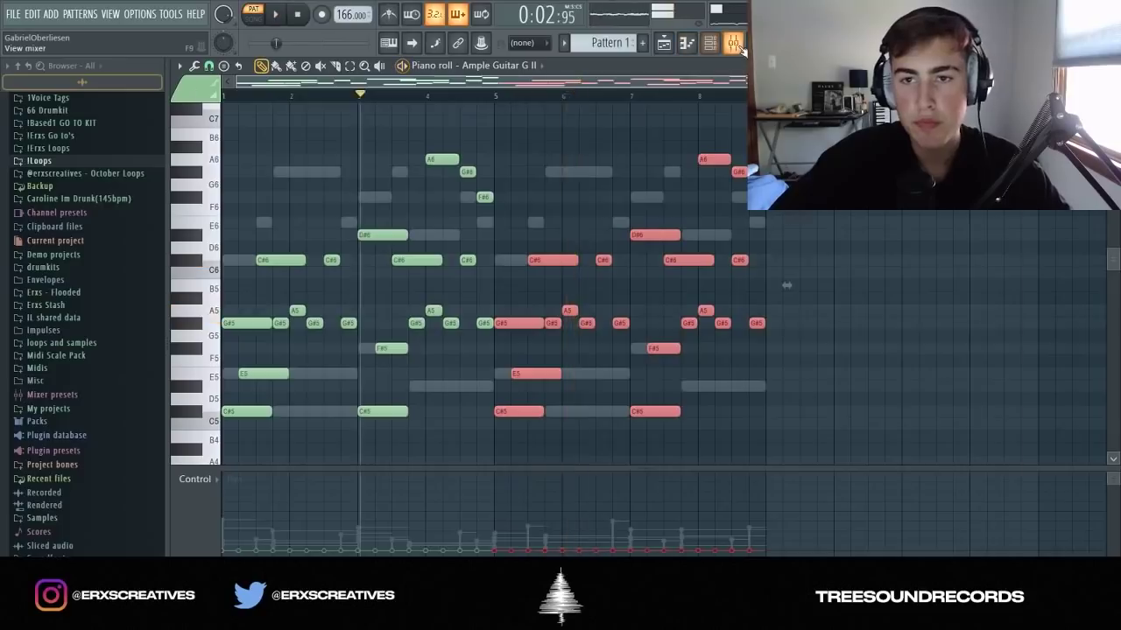
key("F9")
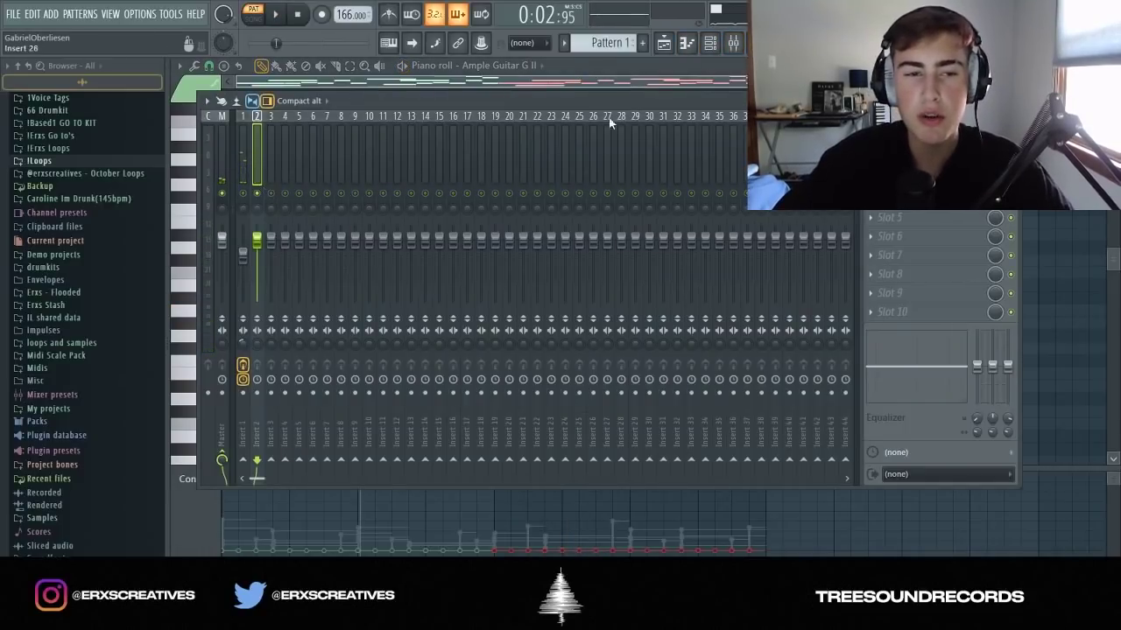
left_click(682, 48)
key("ctrl+d")
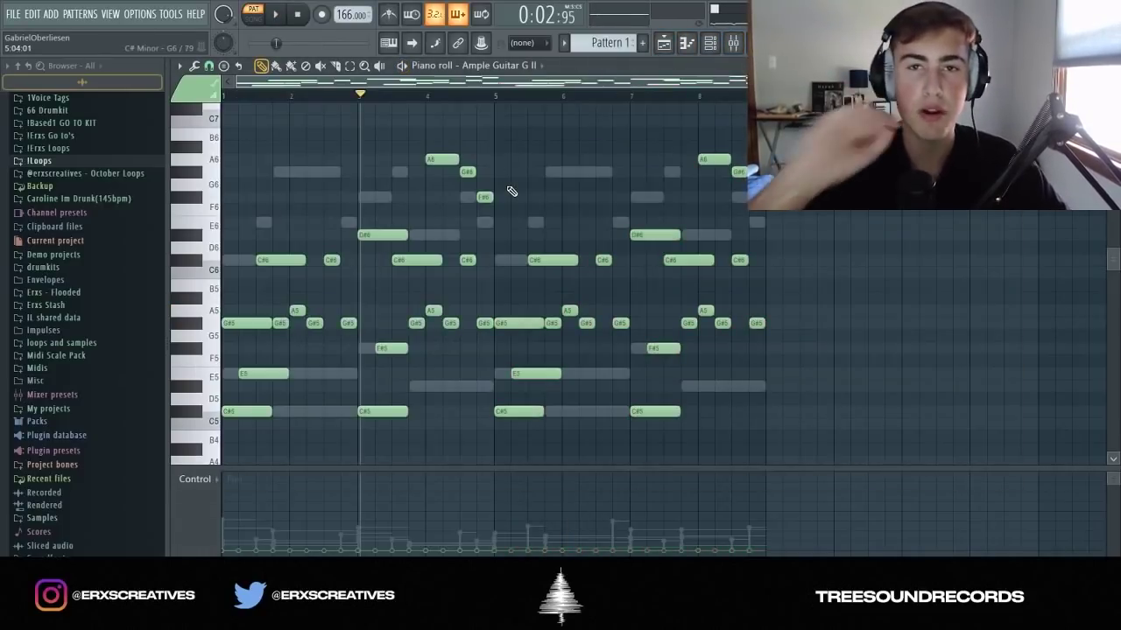
scroll(559, 186, "down", 4)
scroll(557, 185, "up", 4)
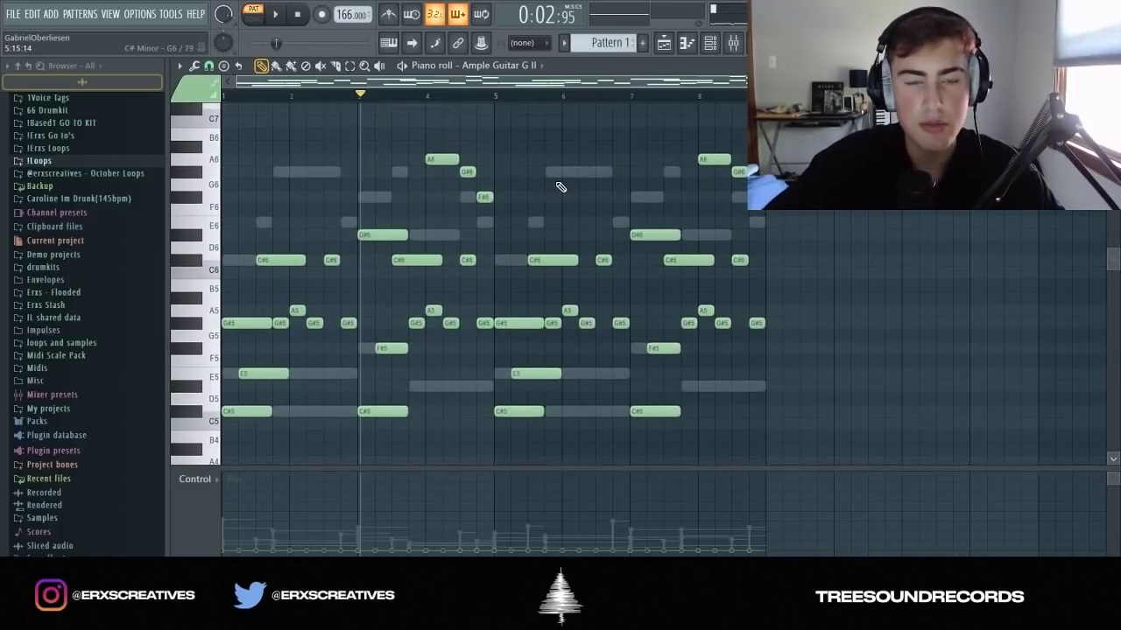
Select all the guitar notes and apply a slight strum with the strumizer.
key("ctrl+a")
key("alt+s")
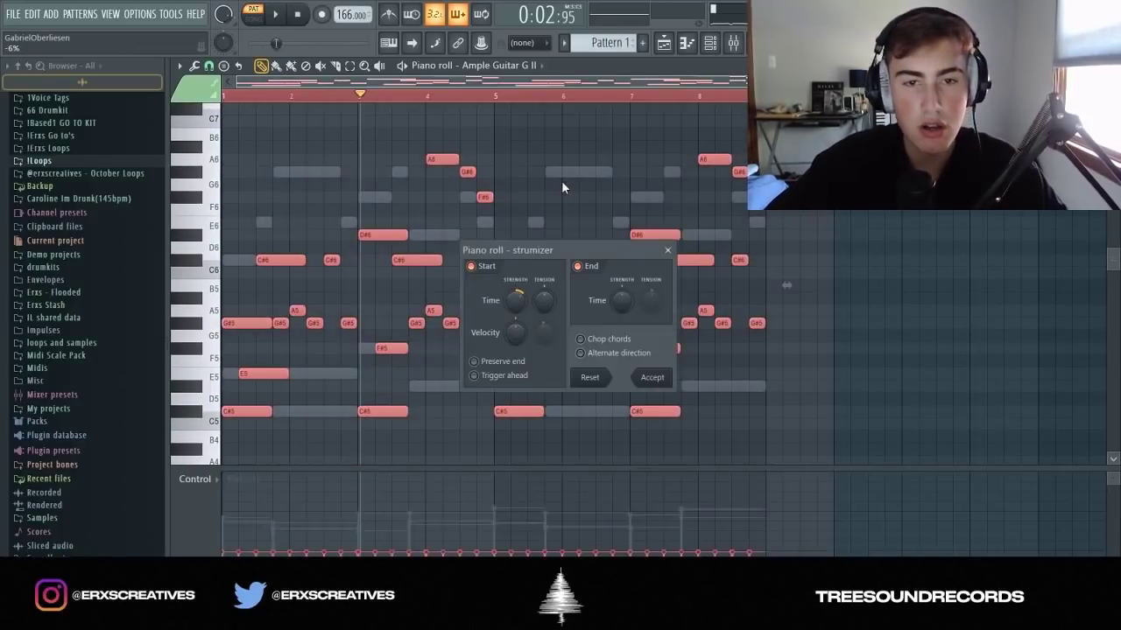
left_click(651, 379)
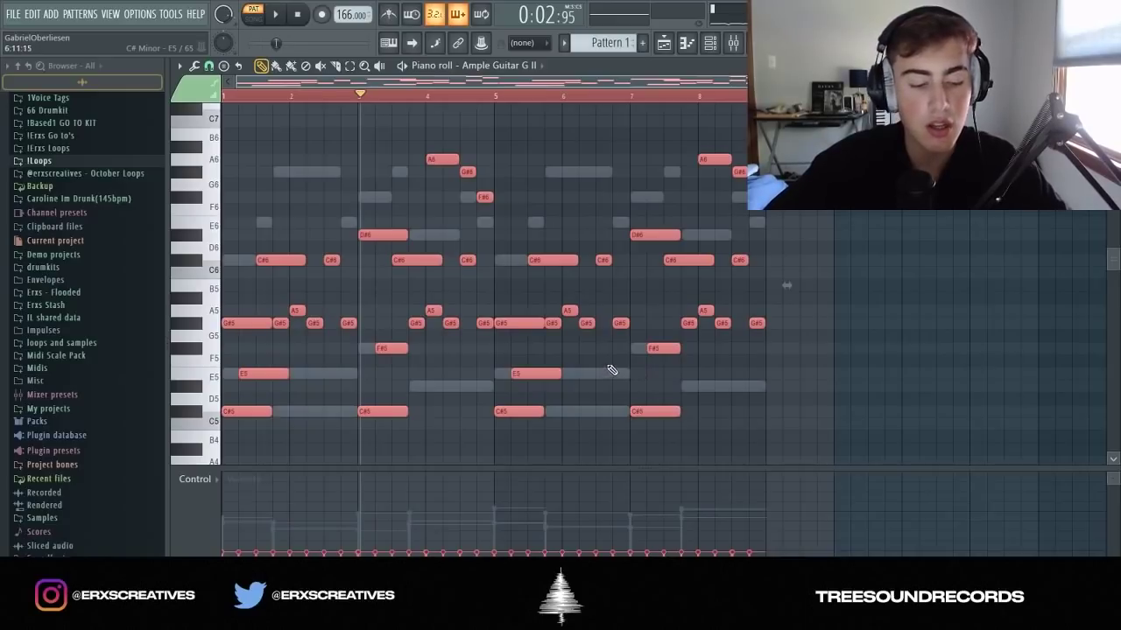
Randomize the levels of the selected guitar notes, with pan at 25% and a moderate velocity amount.
key("alt+r")
left_click_drag(523, 372, 524, 359)
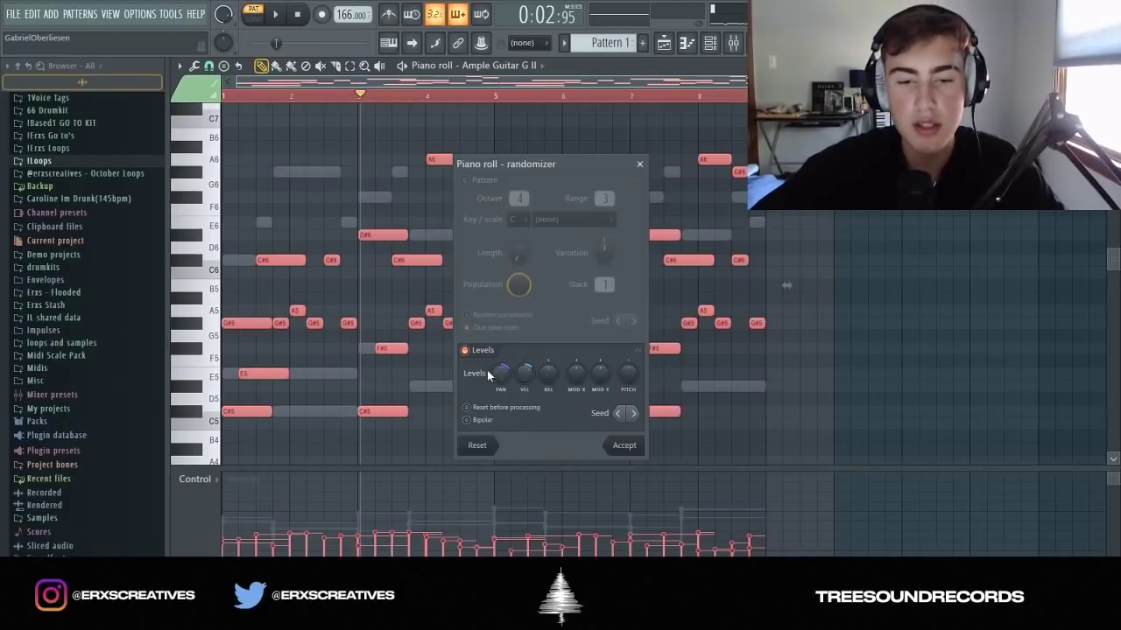
left_click_drag(499, 372, 499, 357)
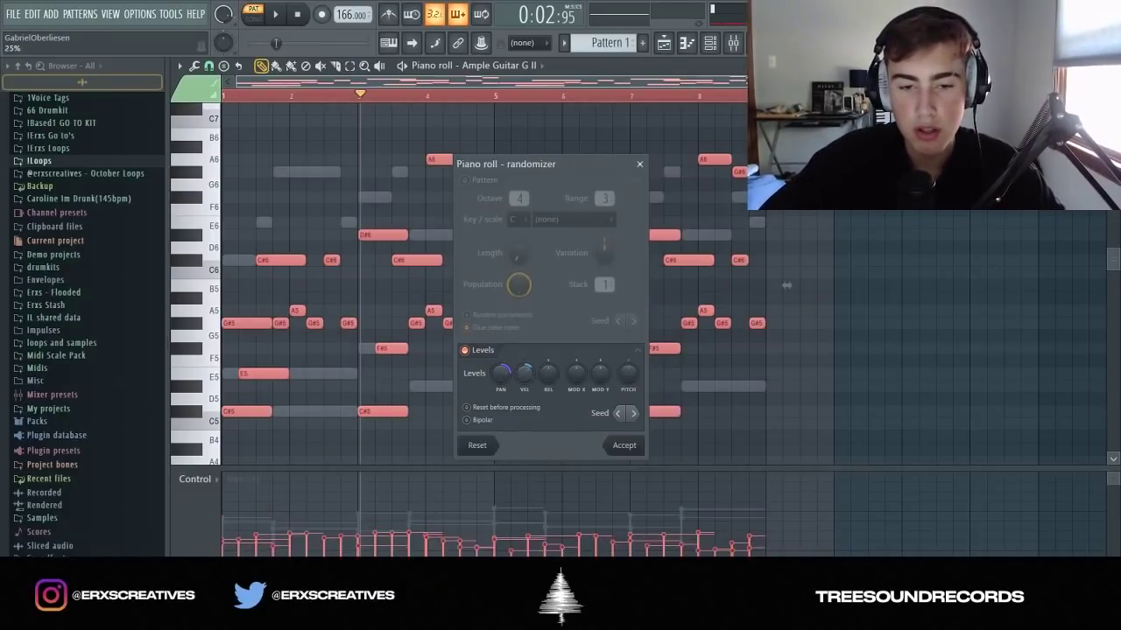
left_click(635, 446)
Change the piano roll's snap setting for fine note edits and play the pattern from the start.
left_click_drag(278, 95, 188, 59)
scroll(267, 86, "up", 3)
left_click(208, 66)
left_click(235, 132)
left_click(241, 137, "ctrl")
scroll(332, 145, "up", 3)
left_click_drag(298, 83, 125, 65)
scroll(393, 314, "down", 6)
scroll(393, 280, "up", 5)
key("space")
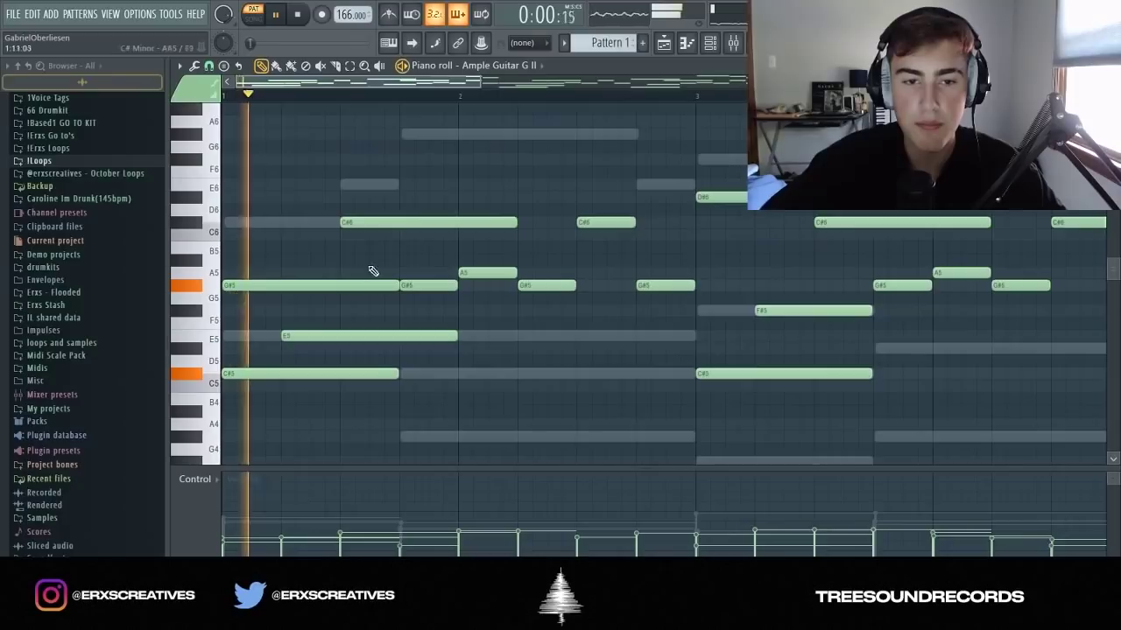
Fine-tune the G#5 just before bar 2 to start at 1:13:02 with a length of 0:03:20.
scroll(400, 283, "up", 6)
left_click_drag(404, 285, 445, 349)
left_click(339, 286, "ctrl")
scroll(361, 291, "down", 4)
left_click(405, 310, "ctrl")
scroll(436, 298, "down", 3)
scroll(473, 278, "up", 4)
scroll(463, 285, "up", 3)
left_click_drag(503, 285, 498, 286)
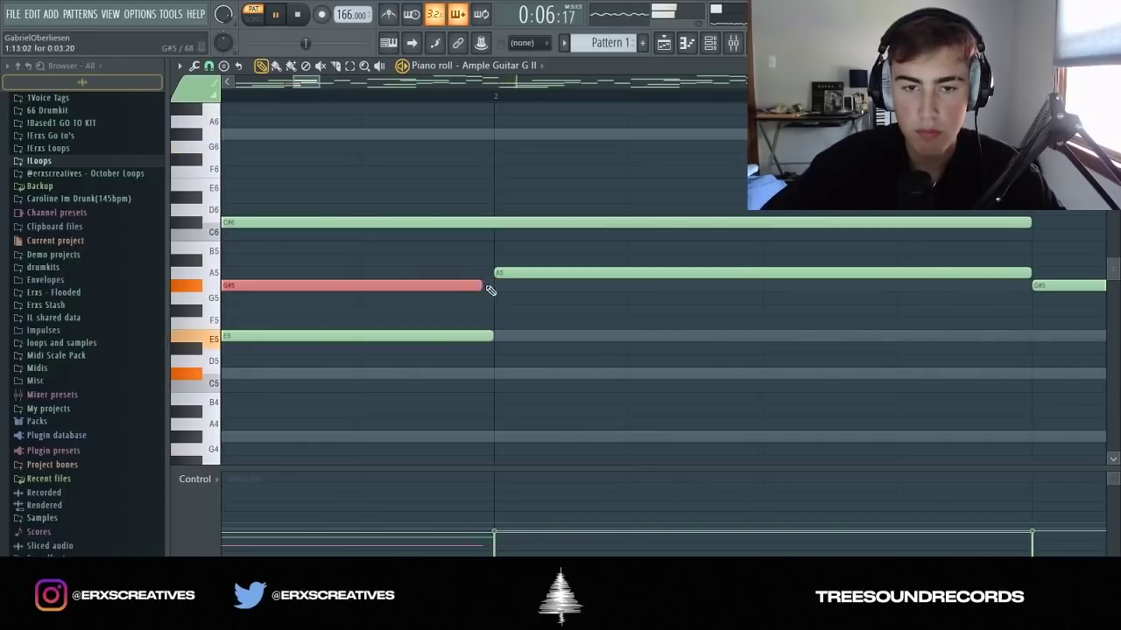
Nudge the C#6 late in bar 2 slightly earlier to 2:08:22 and the G#5 following it slightly later.
scroll(477, 284, "down", 6)
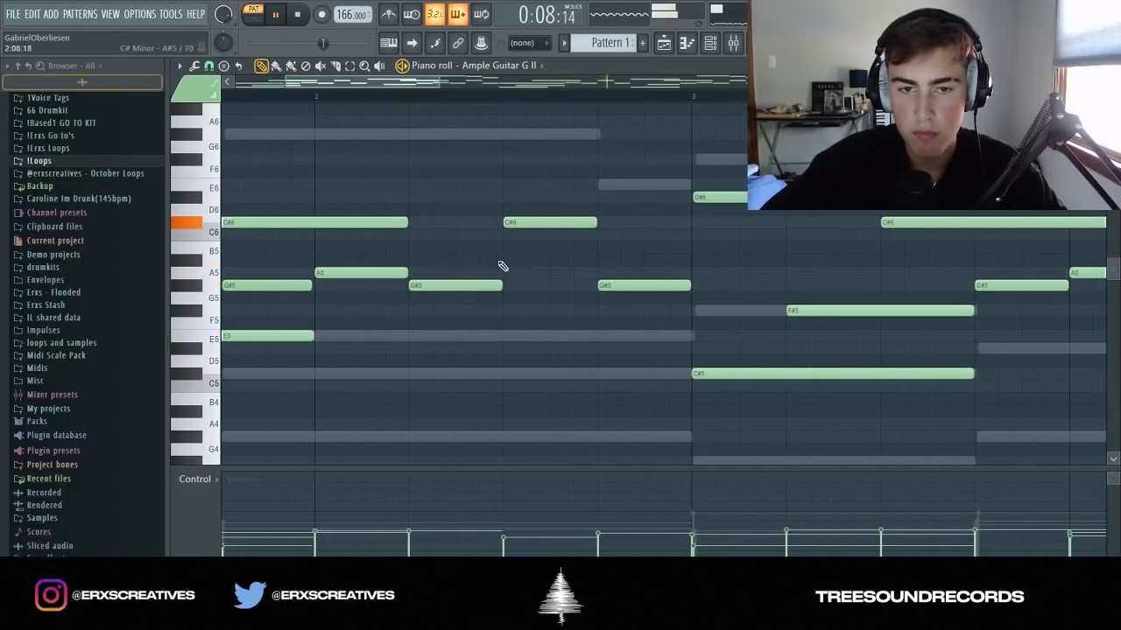
scroll(662, 282, "down", 3)
scroll(700, 296, "up", 3)
scroll(637, 302, "down", 3)
scroll(567, 296, "up", 1)
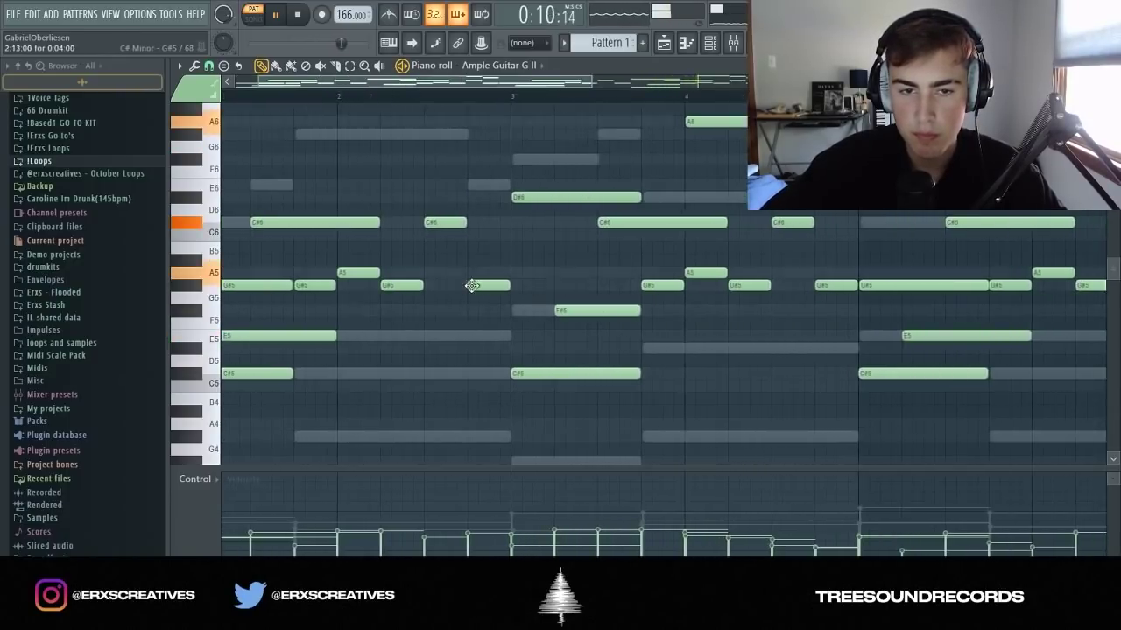
scroll(469, 284, "up", 4)
scroll(368, 222, "up", 2)
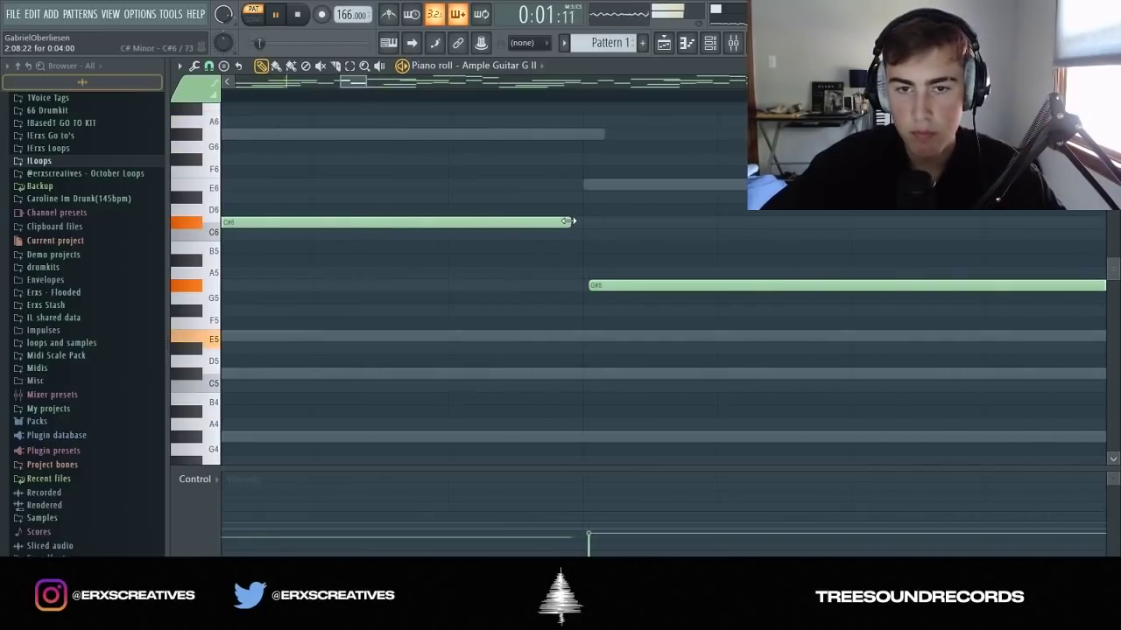
scroll(613, 289, "down", 4)
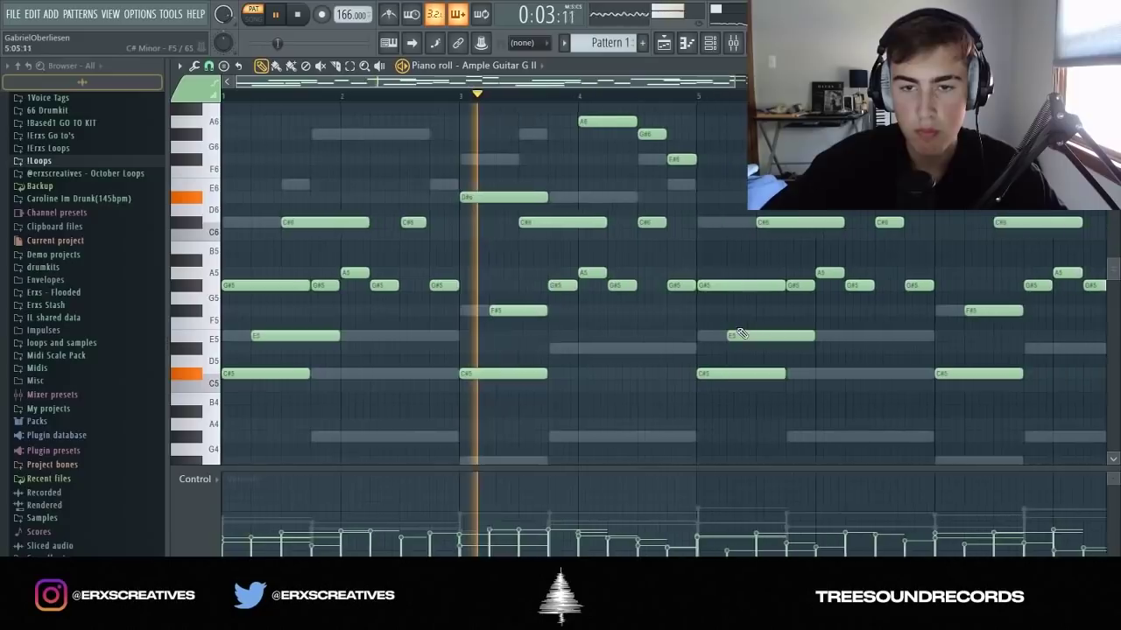
Check the note timing around bar 4 and delete the duplicated notes in bars 5 to 8.
scroll(602, 270, "up", 4)
scroll(666, 266, "up", 3)
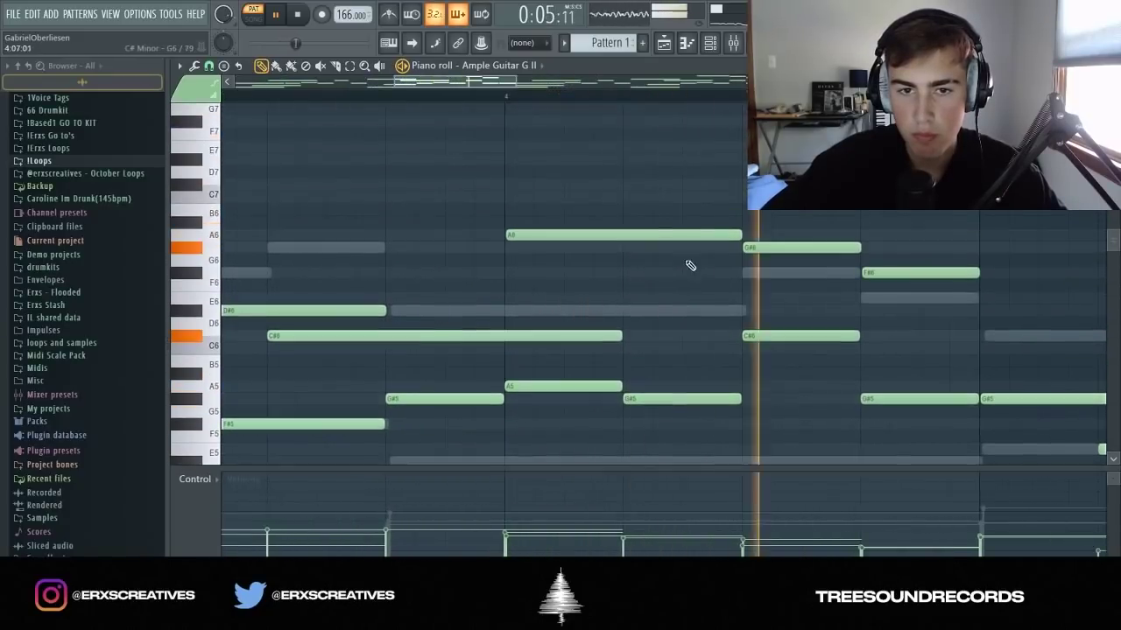
scroll(818, 336, "down", 3)
scroll(830, 333, "down", 5)
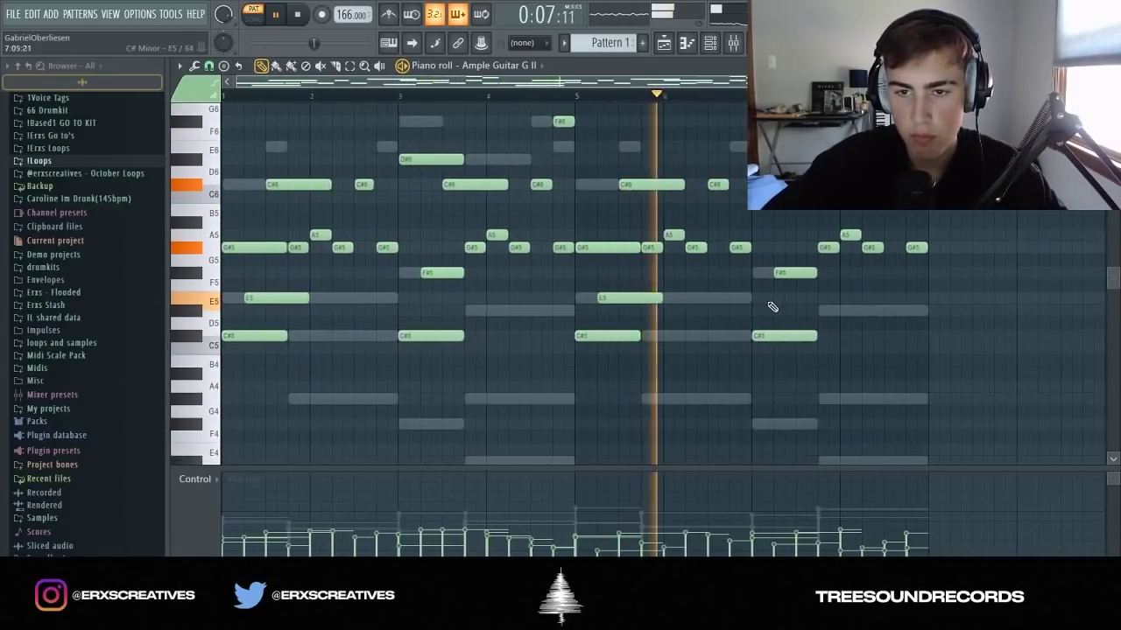
left_click_drag(871, 455, 530, 173)
key("Delete")
Add low G#4, F#4 and D#4 bass notes under the first four bars and duplicate the whole phrase into bars 5 to 8.
scroll(511, 438, "down", 3)
scroll(499, 367, "up", 4)
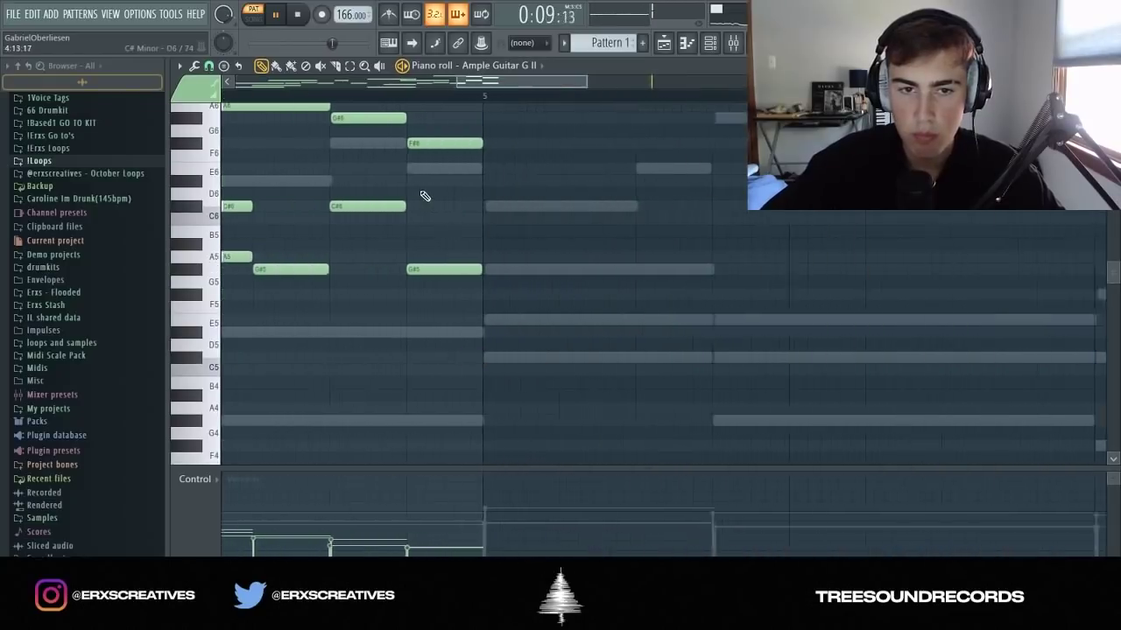
key("ctrl+b")
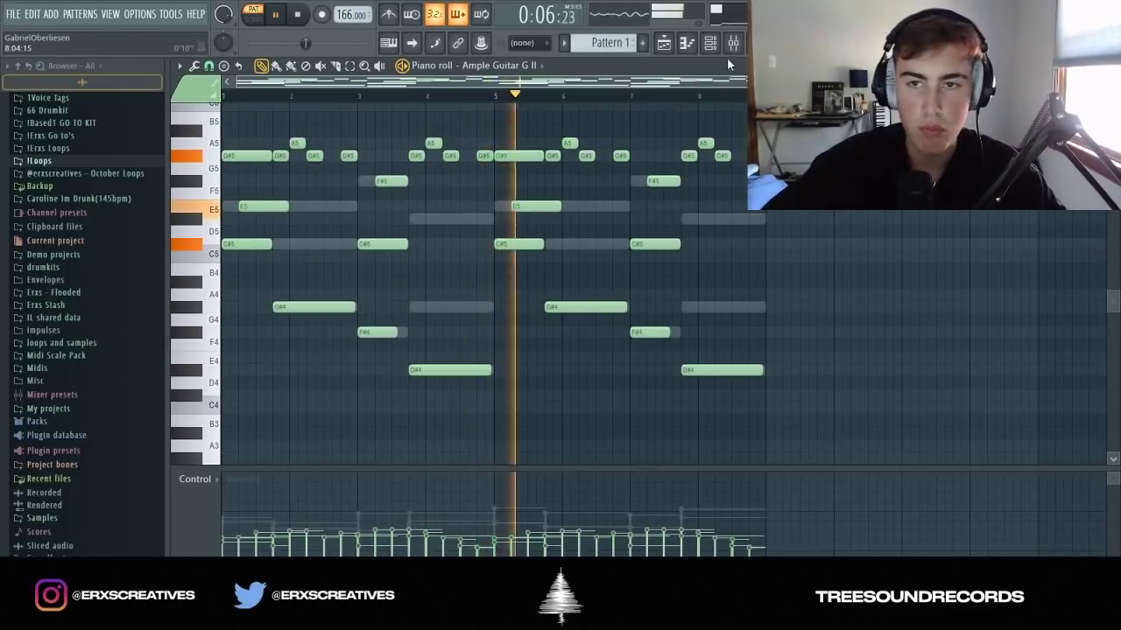
Lower the volume of mixer track Insert 2 and load Guitar Rig 5 into its second effect slot.
left_click(732, 43)
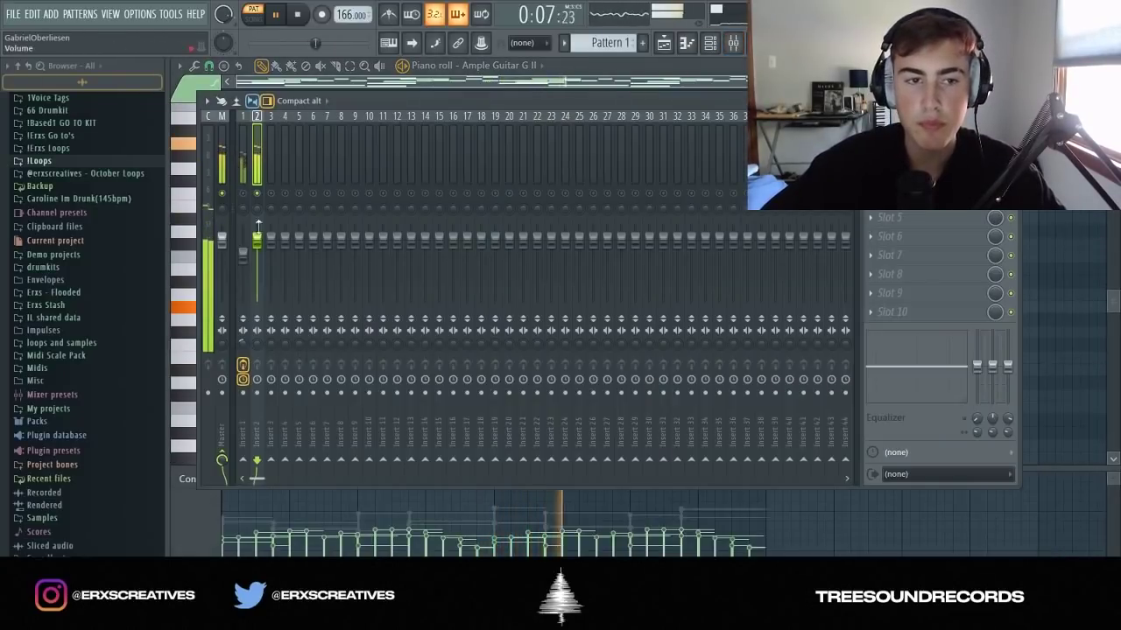
left_click_drag(256, 239, 256, 249)
left_click(872, 161)
left_click(682, 120)
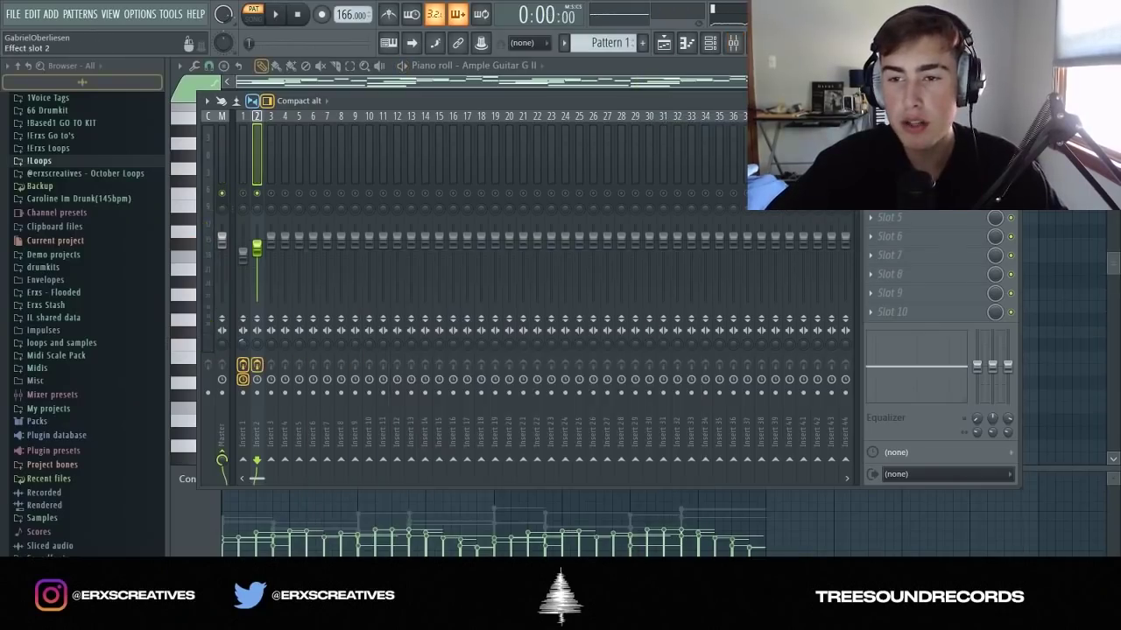
Load the Jazz style preset Buzzed Michael Clean in Guitar Rig 5.
left_click(919, 161)
left_click_drag(485, 112, 539, 77)
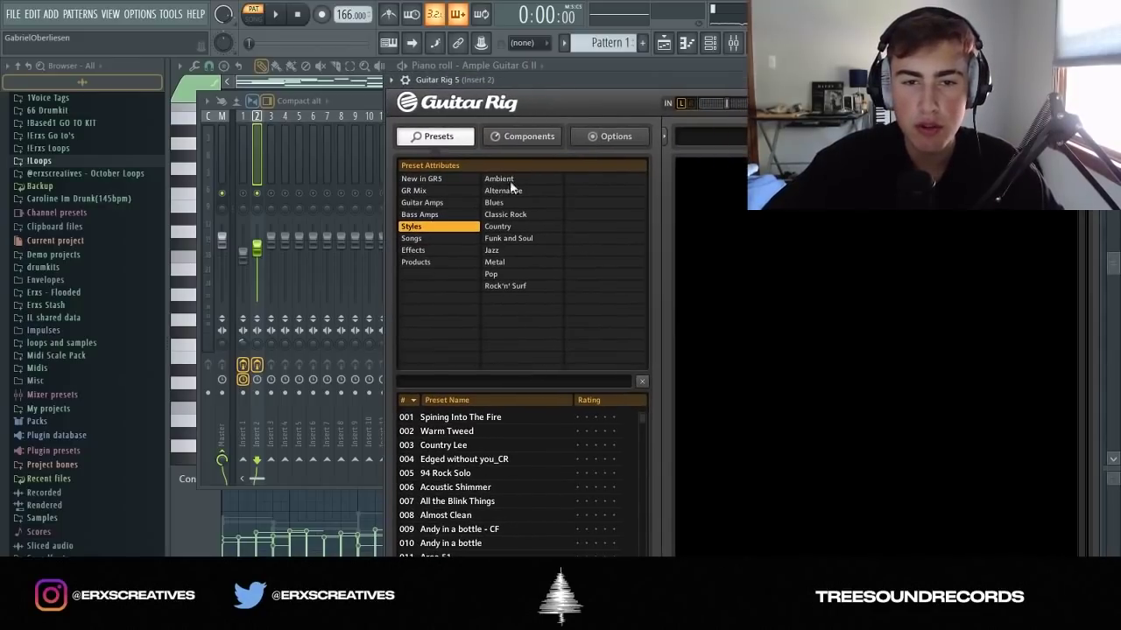
left_click(502, 252)
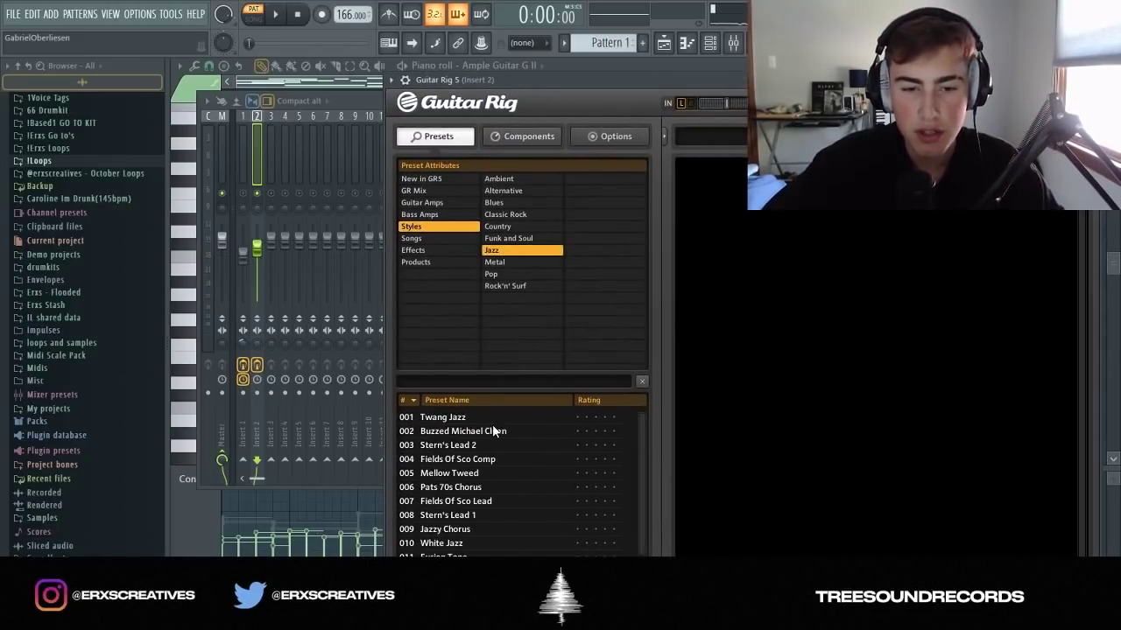
left_click(243, 151)
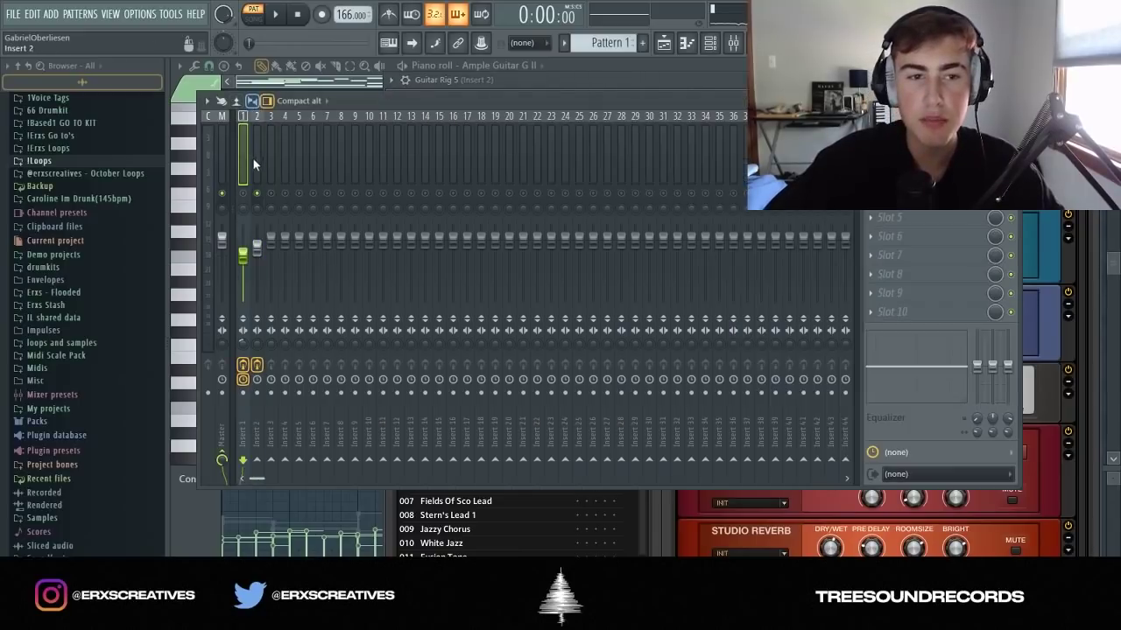
During playback, set Guitar Rig's Studio Reverb wet amount to 43.8% and Ensemble chorus to 4.69, and lower Insert 2 to -7.8 dB.
key("space")
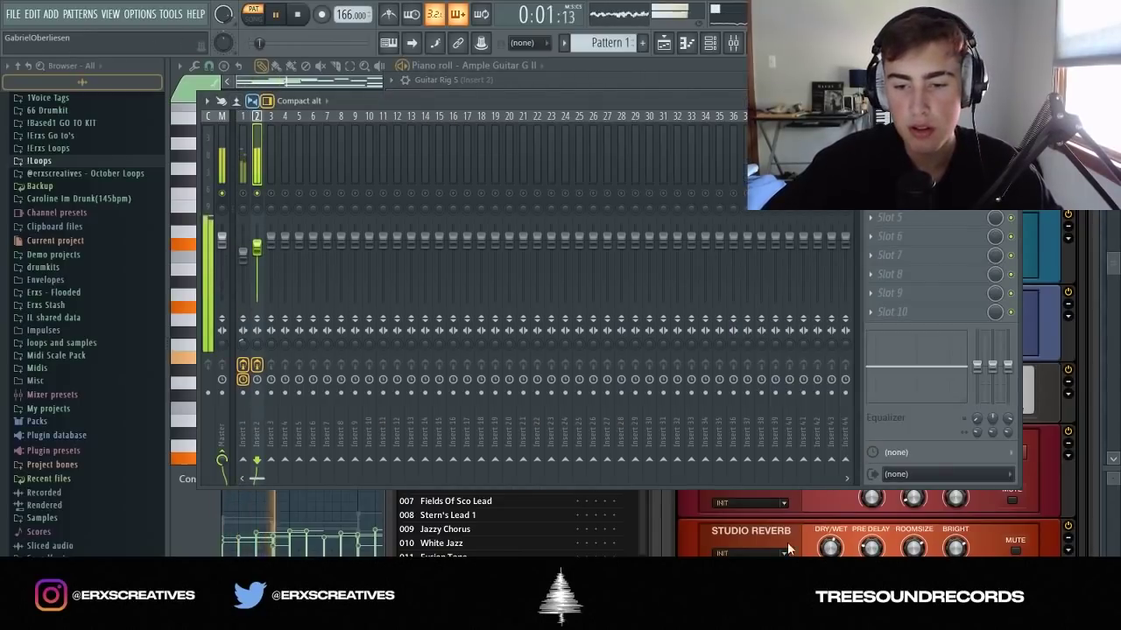
left_click(793, 544)
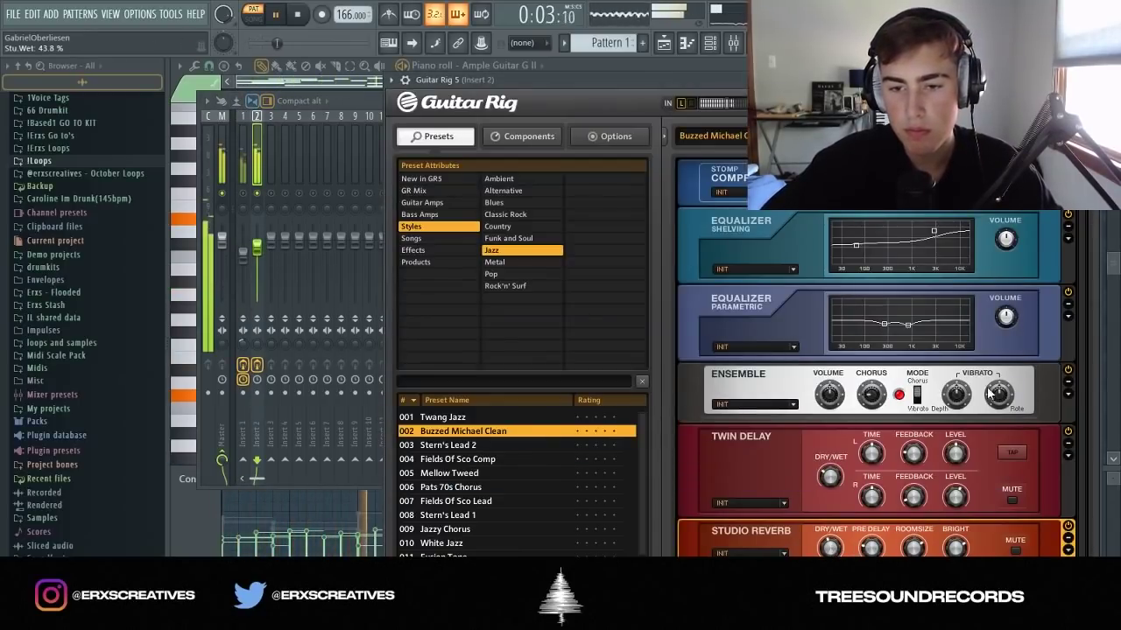
left_click_drag(883, 373, 886, 342)
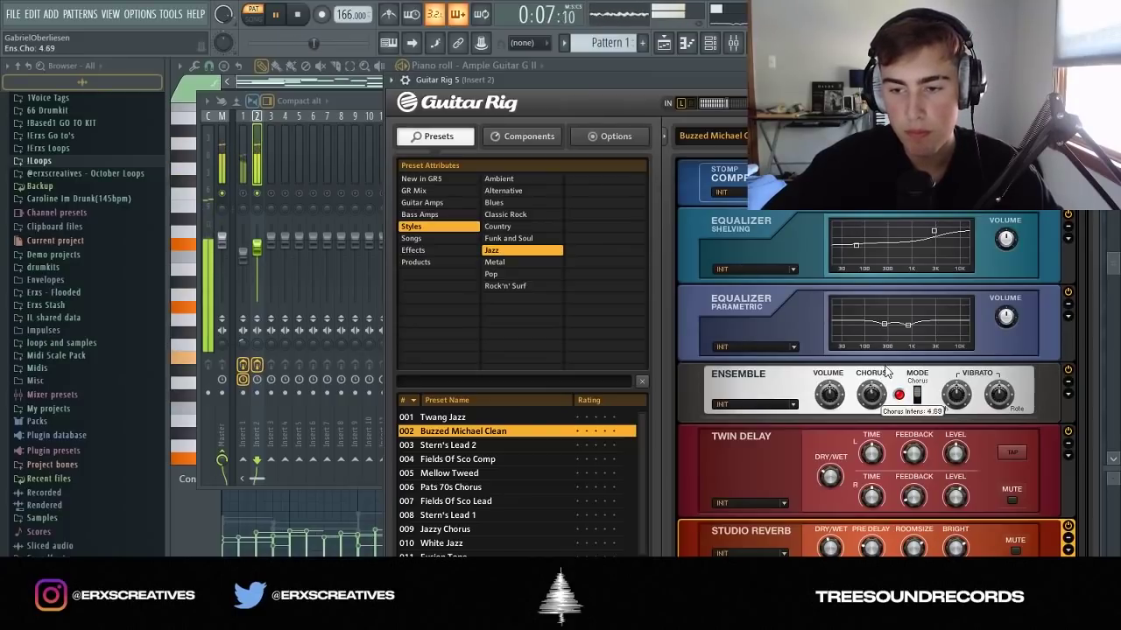
left_click_drag(257, 248, 257, 254)
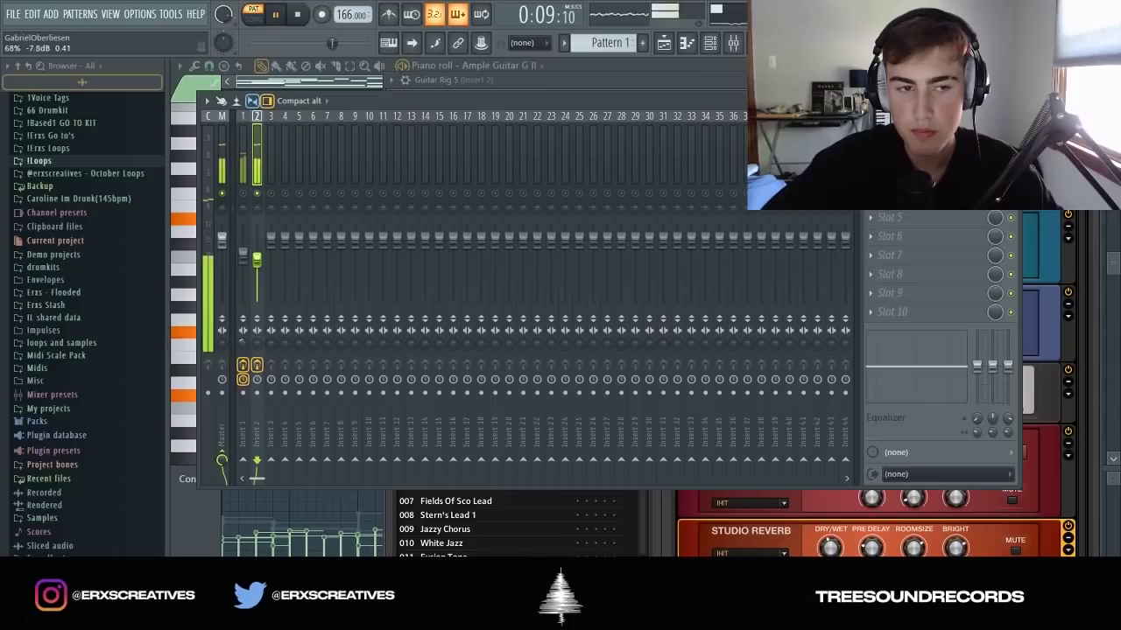
Stop playback and load RC-20 Retro Color on mixer track Insert 2 after Guitar Rig 5, with its interface open.
key("space")
left_click(870, 179)
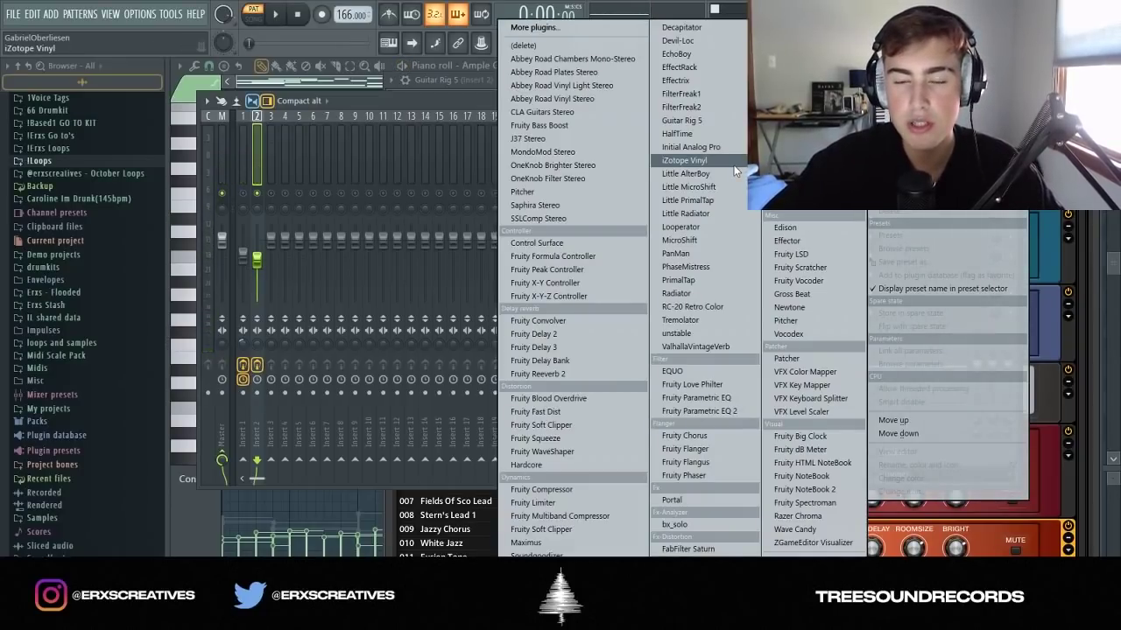
left_click(691, 306)
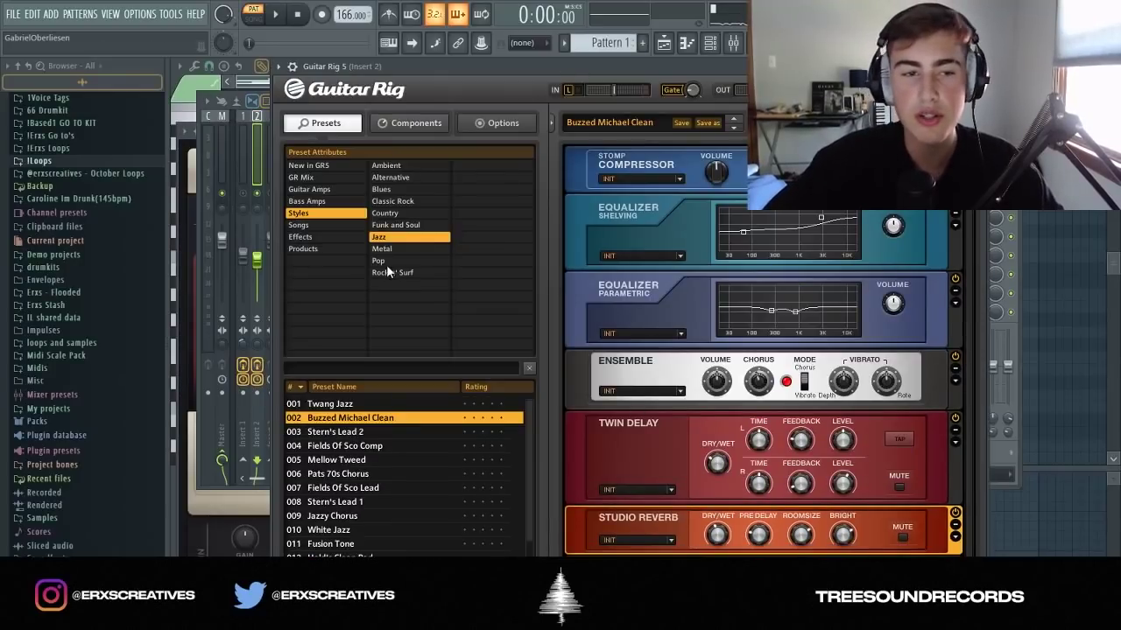
left_click(734, 43)
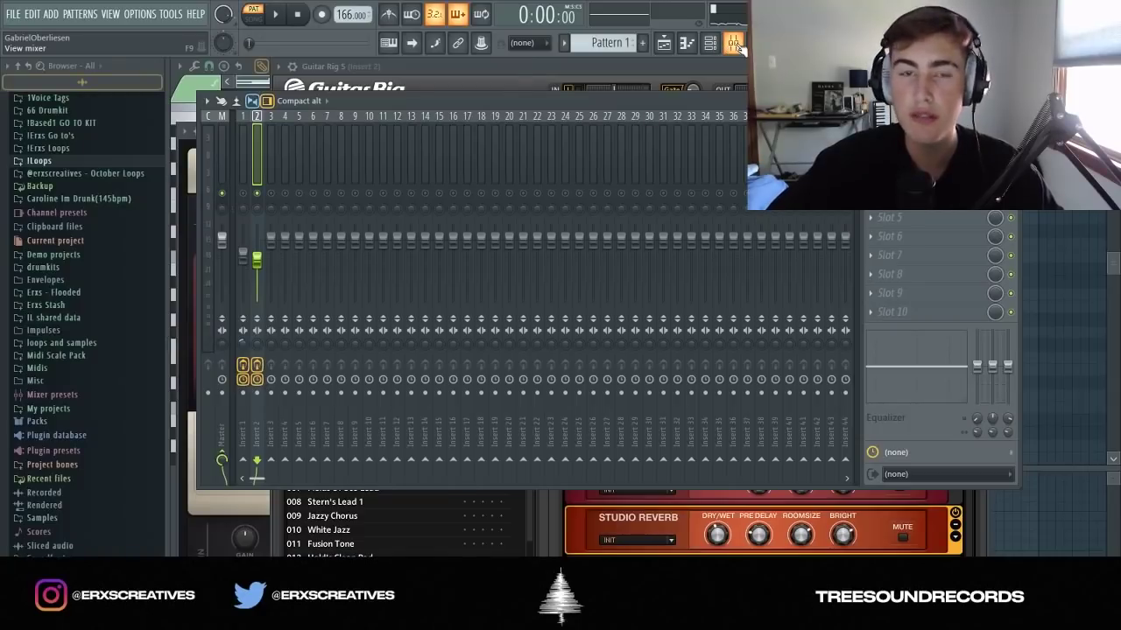
left_click(910, 160)
left_click_drag(469, 125, 604, 70)
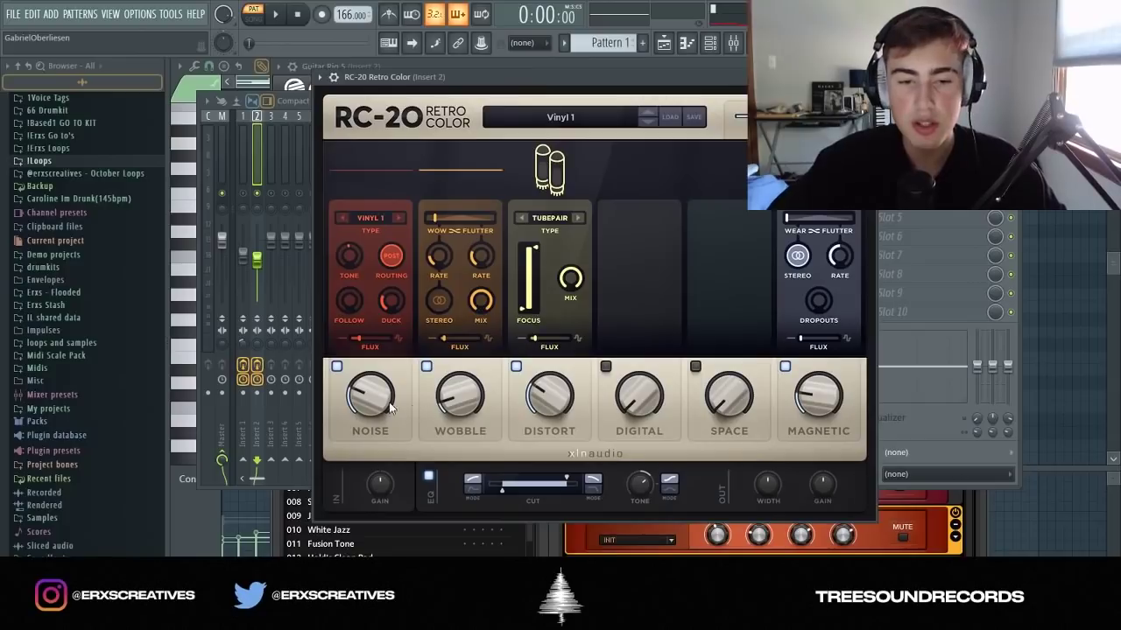
In RC-20, set Noise to 0%, Wobble to minimum, output Width to 128% and Space to 38% with 17% decay, and start playback.
left_click_drag(374, 398, 373, 471)
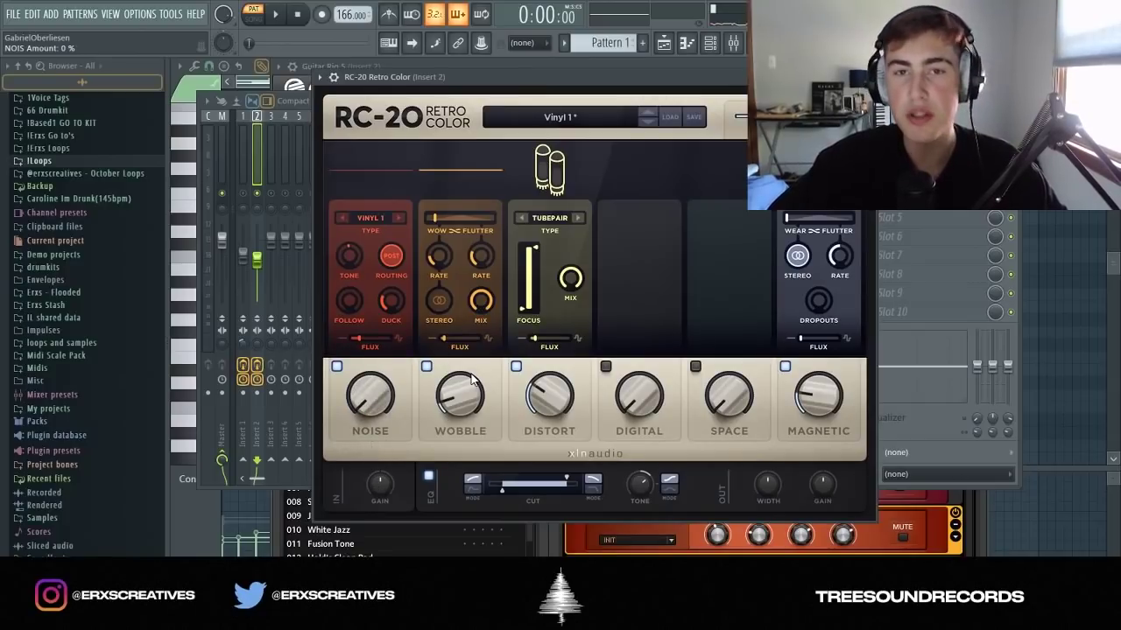
left_click_drag(471, 400, 481, 435)
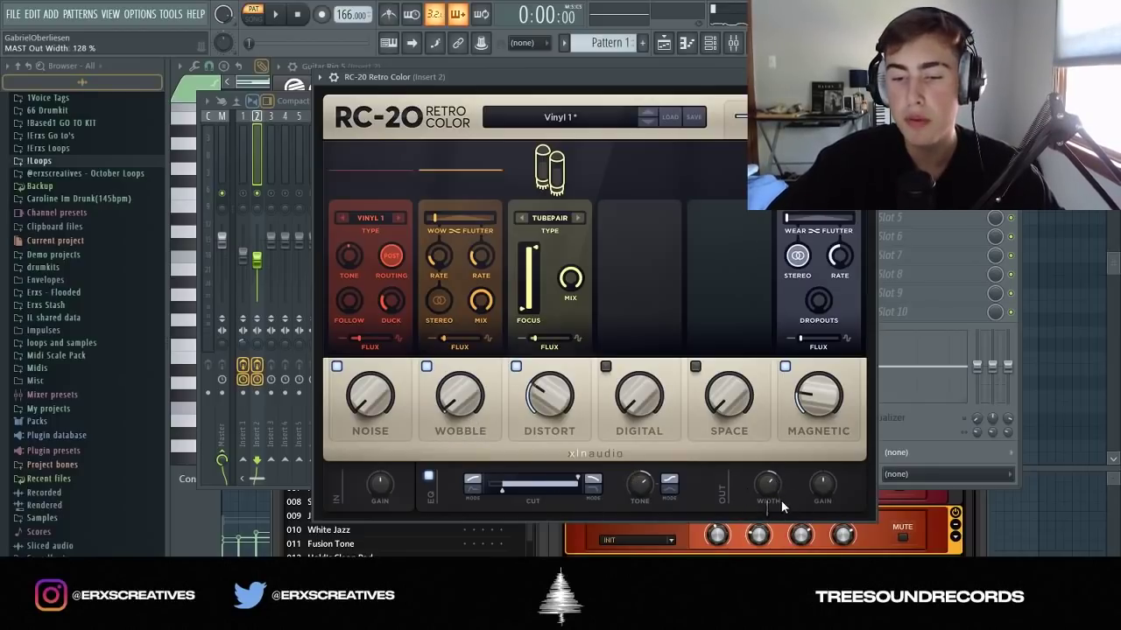
left_click_drag(718, 399, 725, 322)
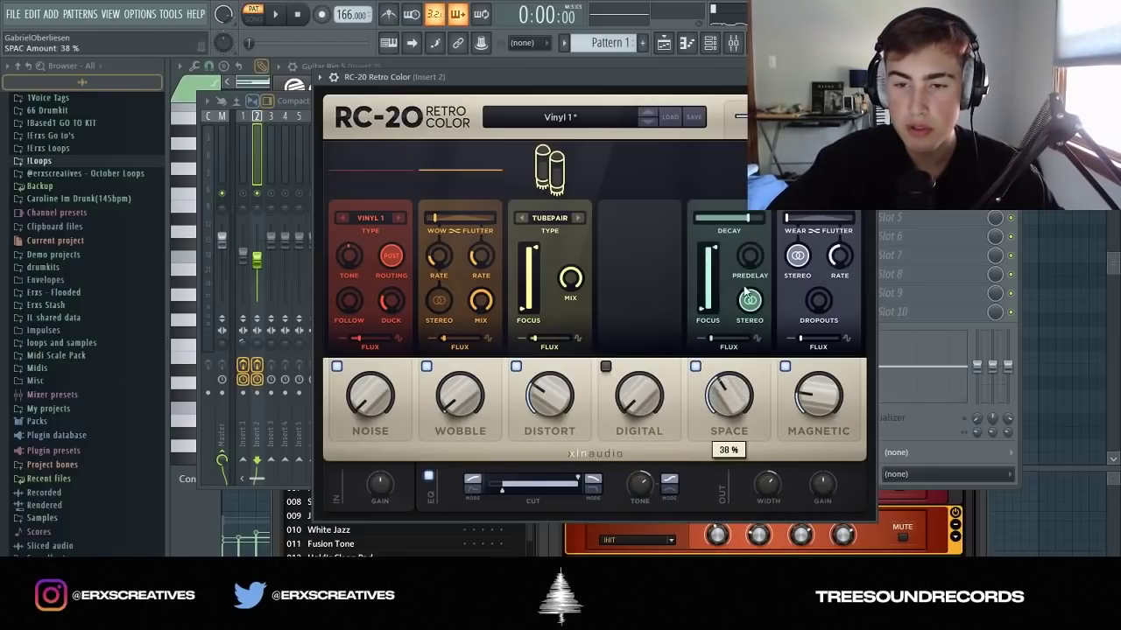
key("space")
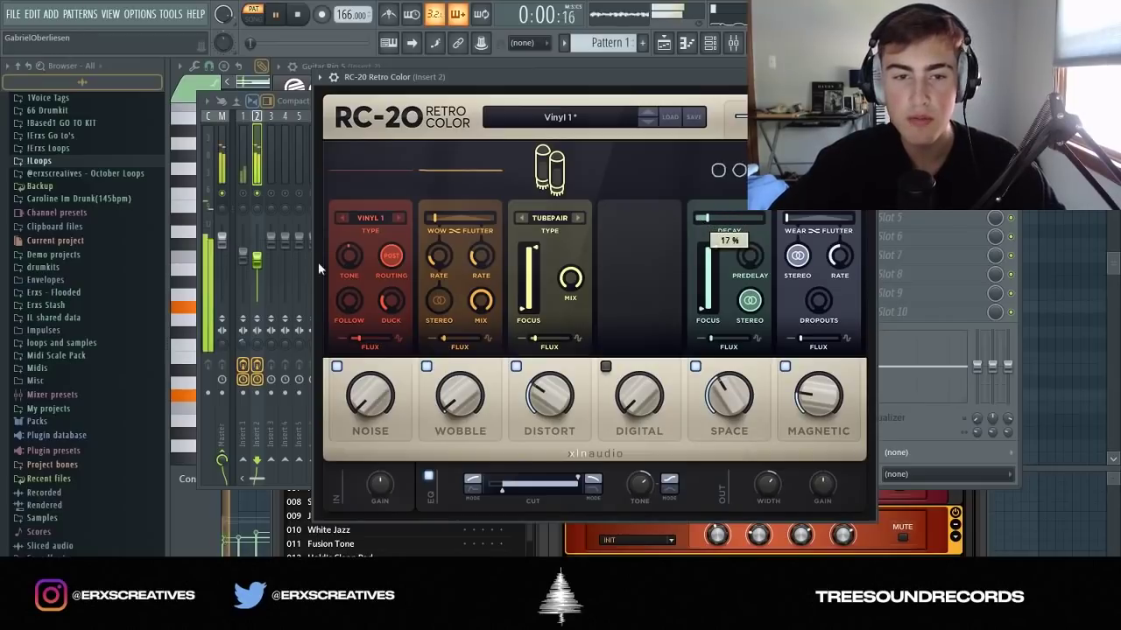
Balance the two layers during playback by setting Insert 1 to -6.4 dB and Insert 2 to -11.2 dB.
left_click(317, 262)
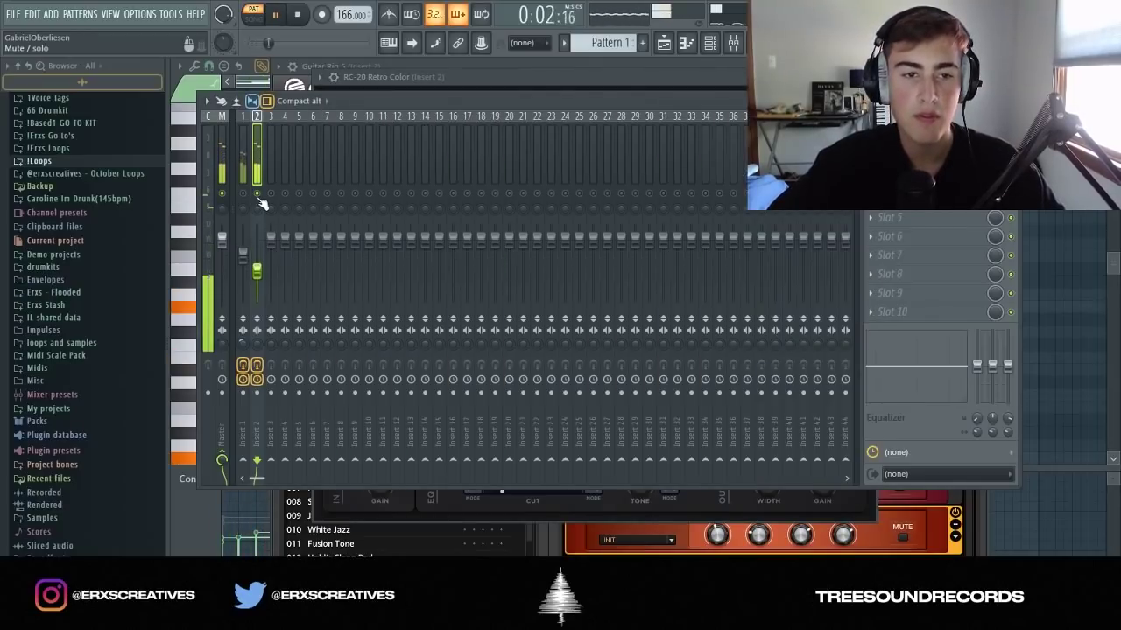
left_click(247, 258)
left_click(257, 268)
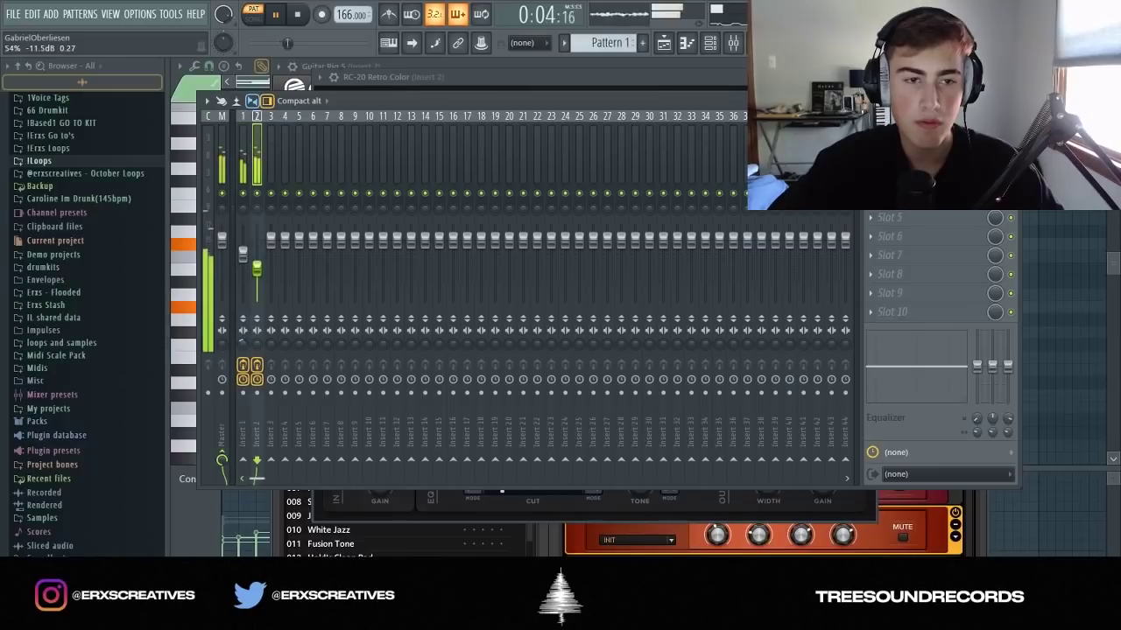
left_click_drag(245, 255, 244, 258)
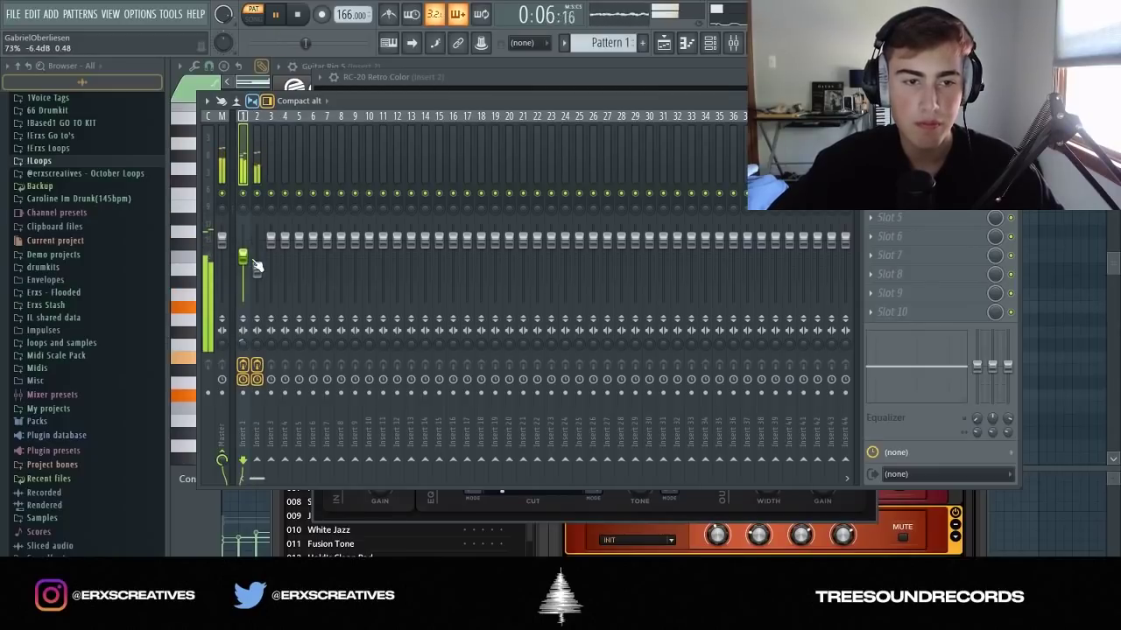
left_click(257, 267)
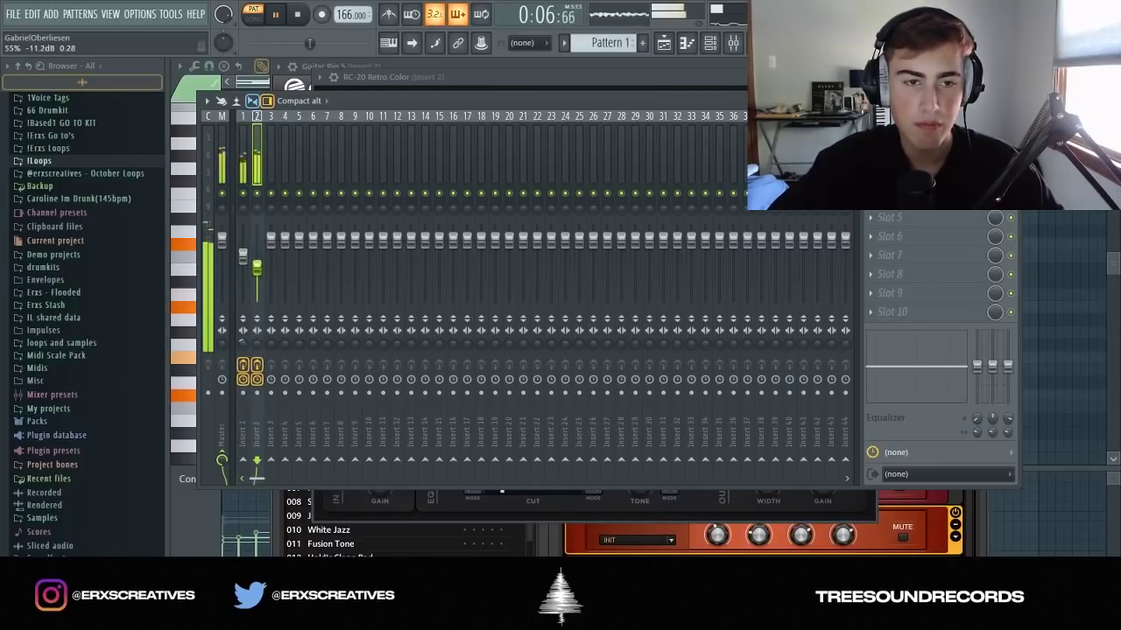
Add pairs of short G#4, F#4 and D#4 notes to Omnisphere #2 after the C#5 pair, at the chord changes in bars 1 to 4.
left_click(710, 49)
key("space")
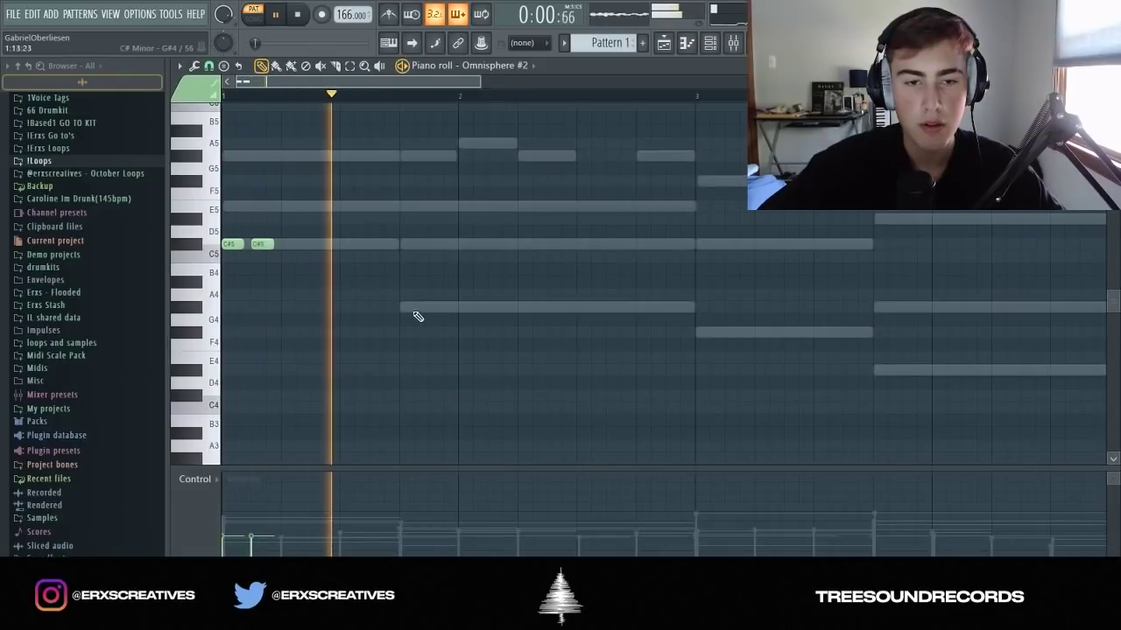
key("space")
left_click(403, 305)
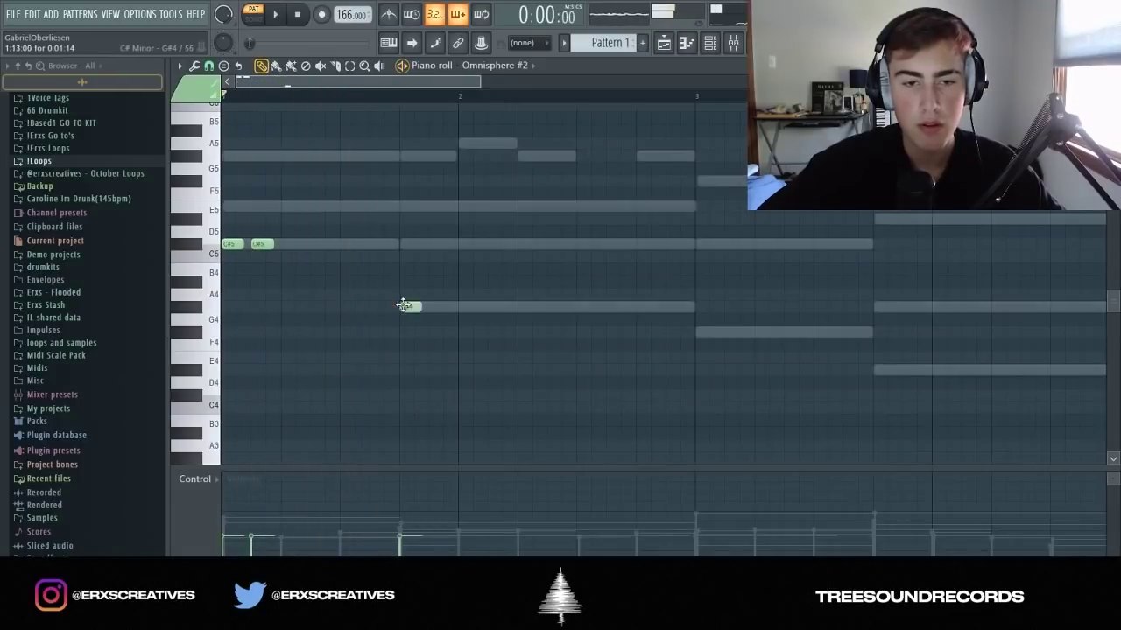
key("space")
left_click(430, 306)
scroll(460, 357, "down", 3)
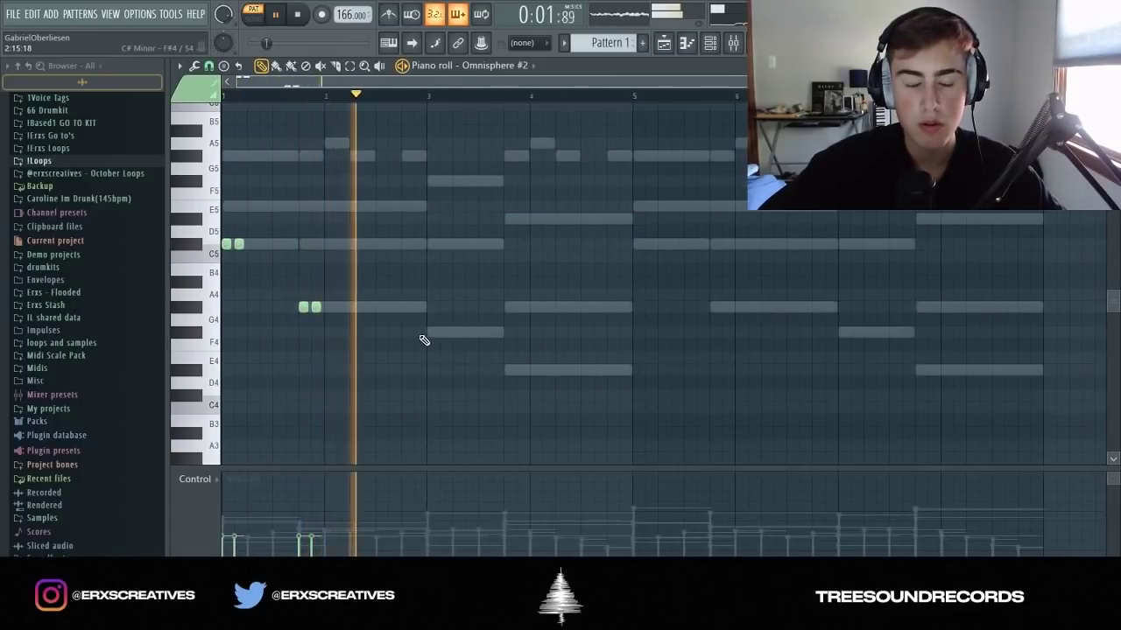
scroll(426, 338, "up", 3)
left_click(430, 331)
left_click(458, 331)
left_click(580, 370)
left_click(600, 369)
scroll(351, 253, "down", 3)
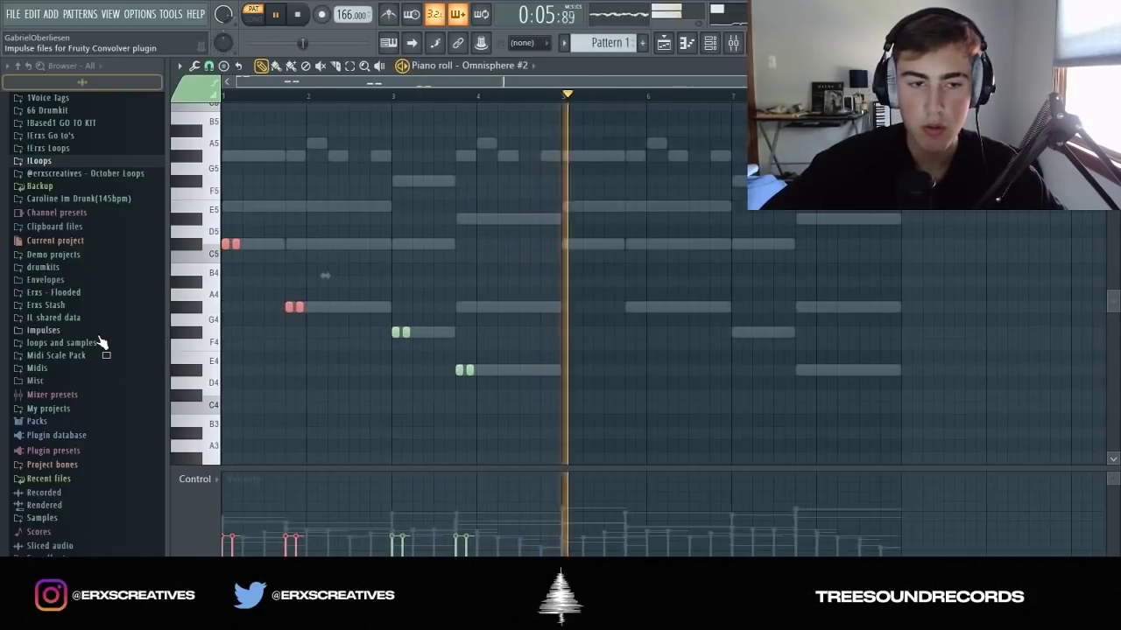
Lower the opening C#5 pair in Omnisphere #2 by an octave to C#4, keeping the G#4, F#4 and D#4 pairs at their pitch.
key("space")
key("space")
key("ctrl+Down")
scroll(325, 343, "down", 2)
left_click_drag(359, 378, 275, 450)
key("ctrl+Up")
scroll(302, 398, "down", 3)
scroll(329, 355, "up", 3)
Keep the snap on Line and duplicate the four-bar Omnisphere #2 note pattern into bars 5 to 8.
left_click(208, 65)
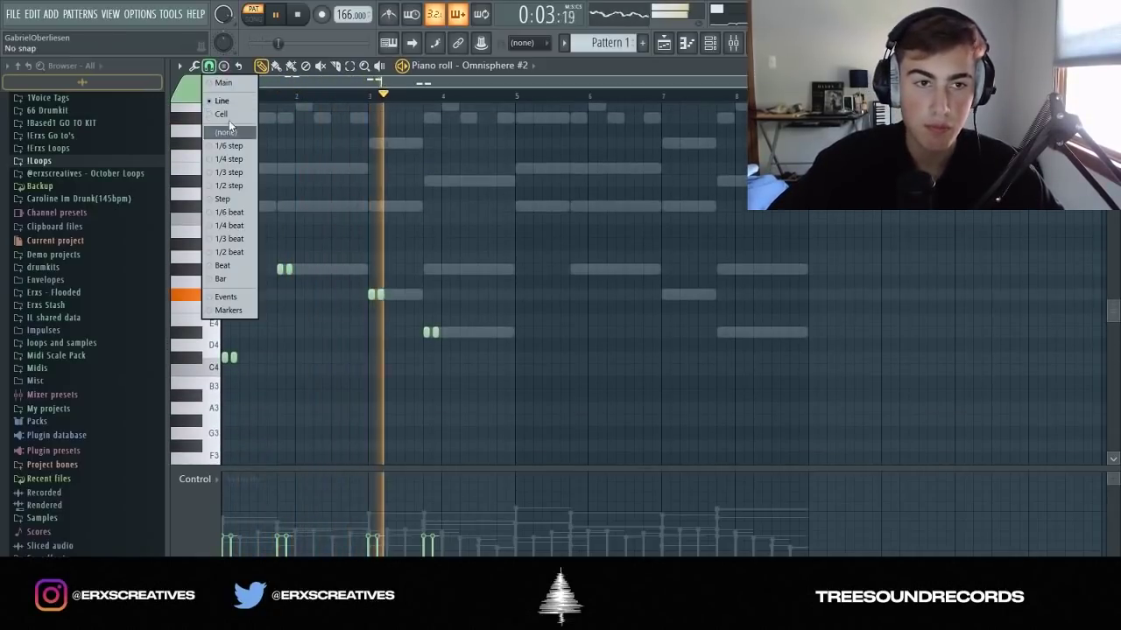
left_click(227, 101)
left_click_drag(517, 97, 224, 97)
key("ctrl+b")
scroll(733, 230, "down", 1)
left_click(743, 216, "ctrl")
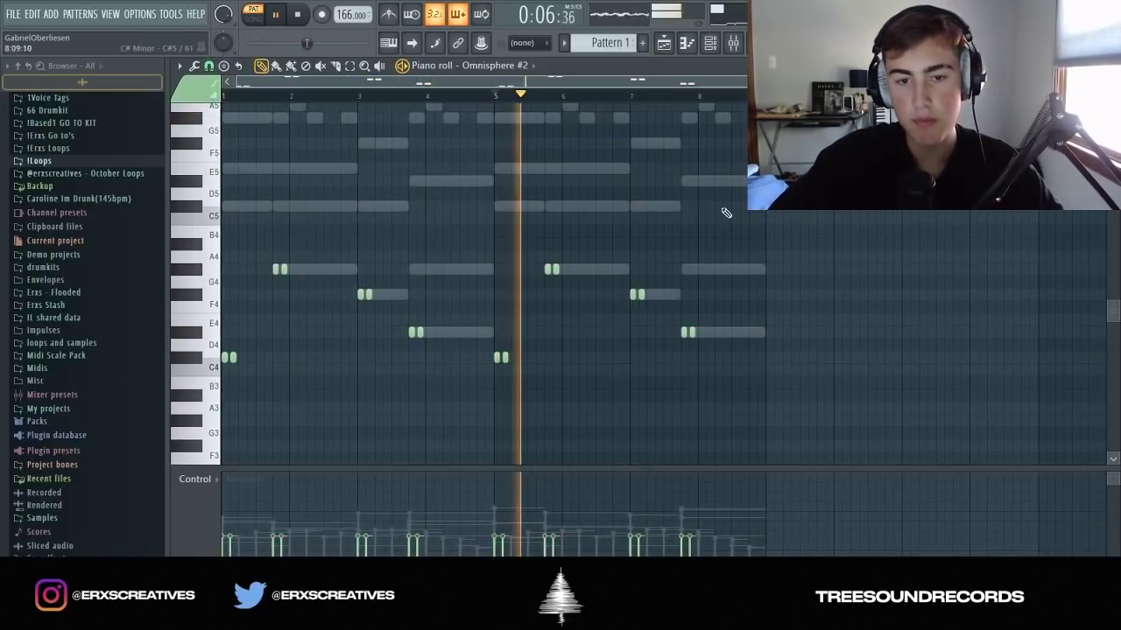
scroll(590, 268, "up", 3)
left_click(669, 272)
scroll(735, 338, "down", 3)
scroll(802, 345, "up", 3)
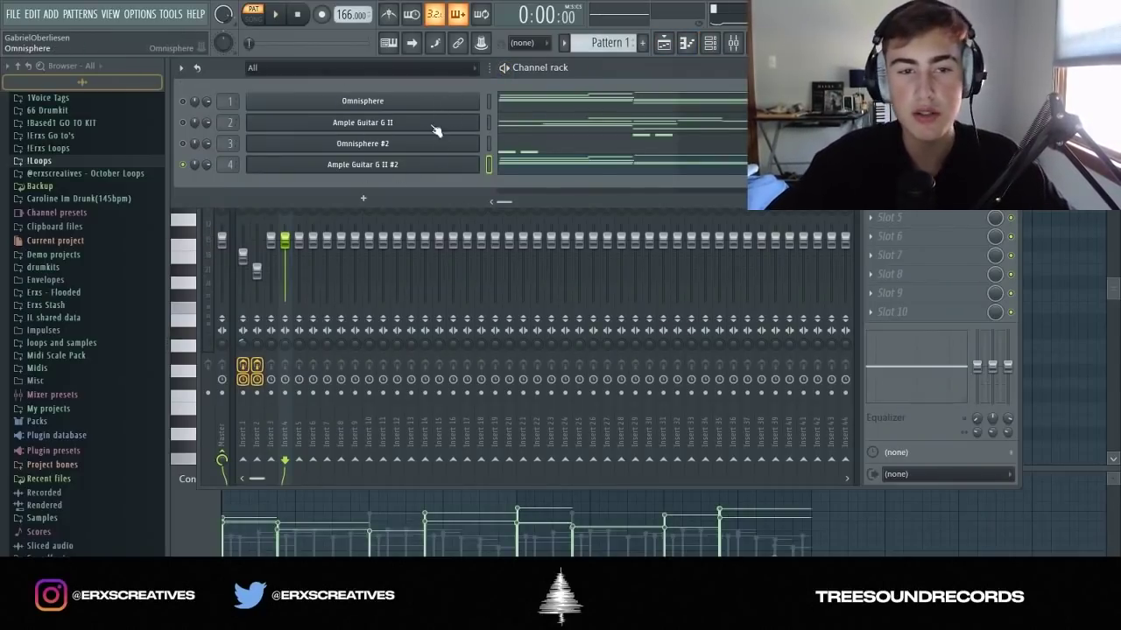
Copy Insert 2's mixer track state onto Insert 4 and raise Insert 4's volume during playback.
left_click(301, 244)
left_click(260, 157)
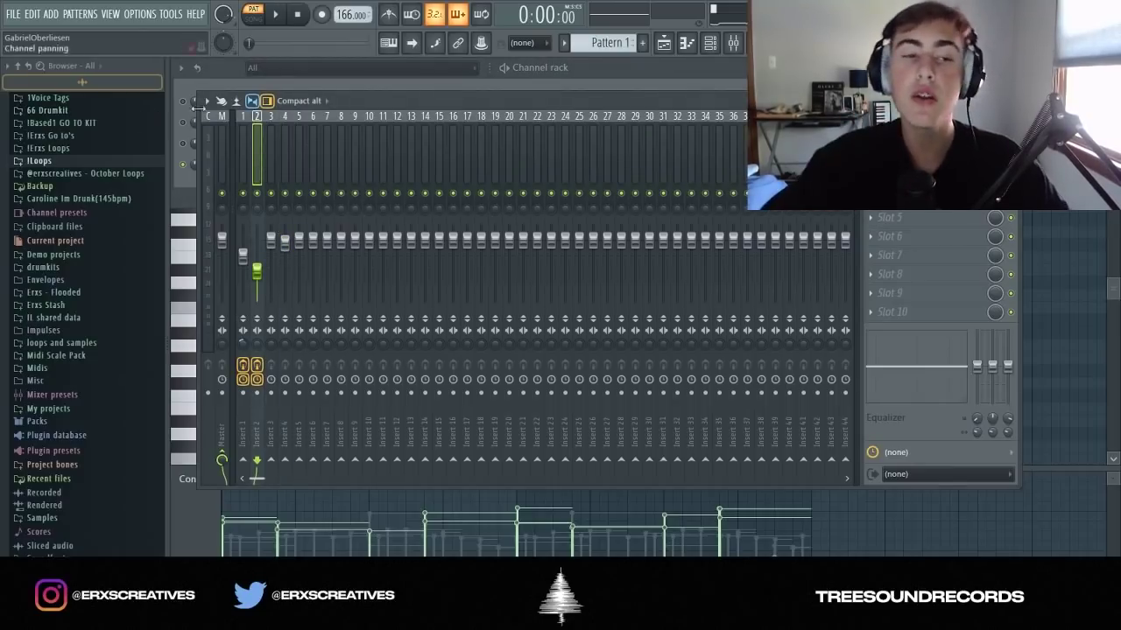
right_click(252, 139)
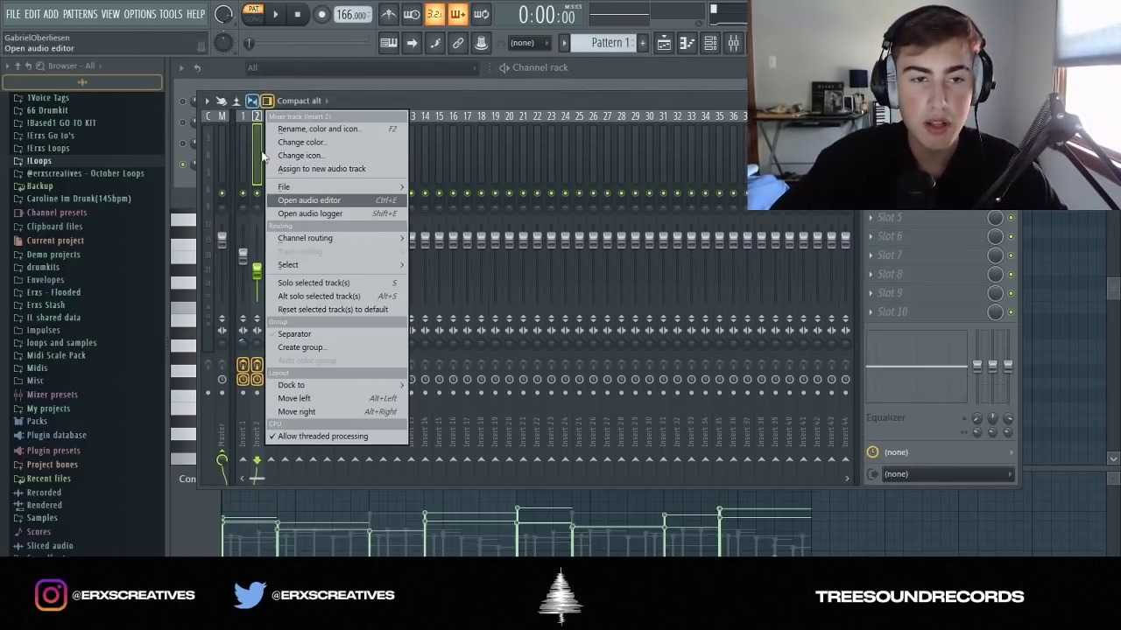
mouse_move(289, 187)
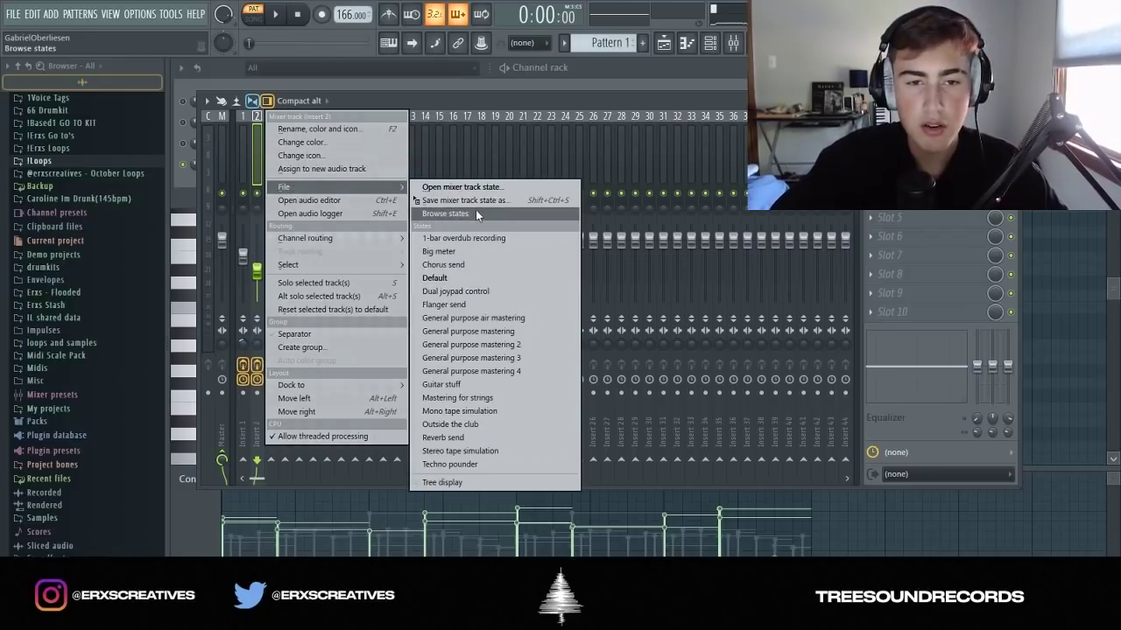
left_click_drag(481, 205, 315, 244)
left_click_drag(285, 152, 285, 152)
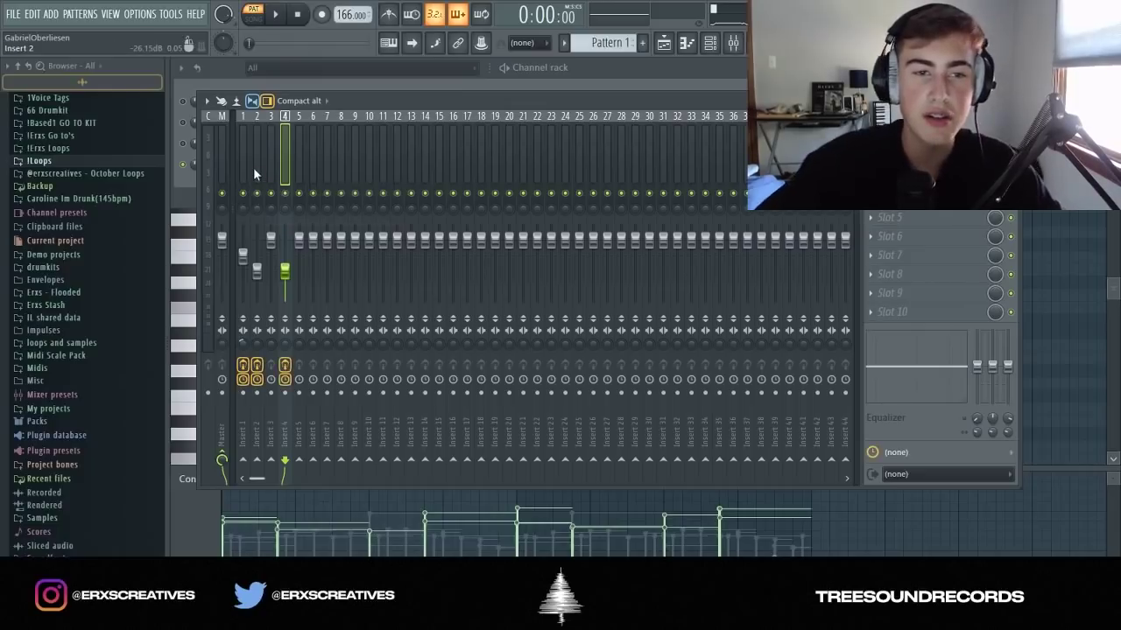
key("space")
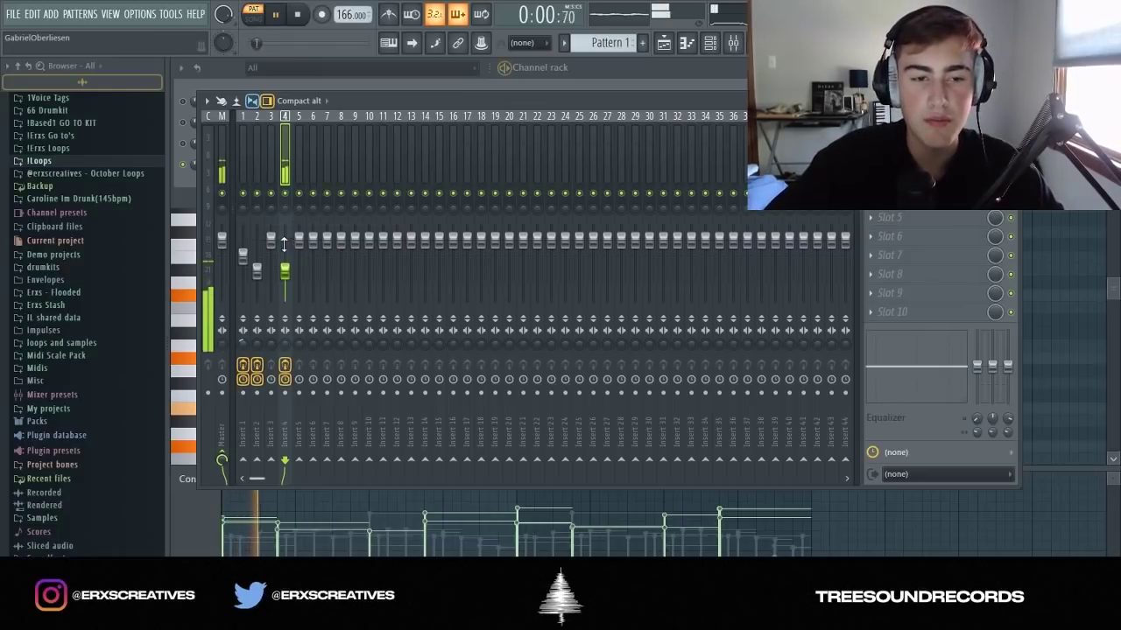
left_click_drag(287, 271, 288, 256)
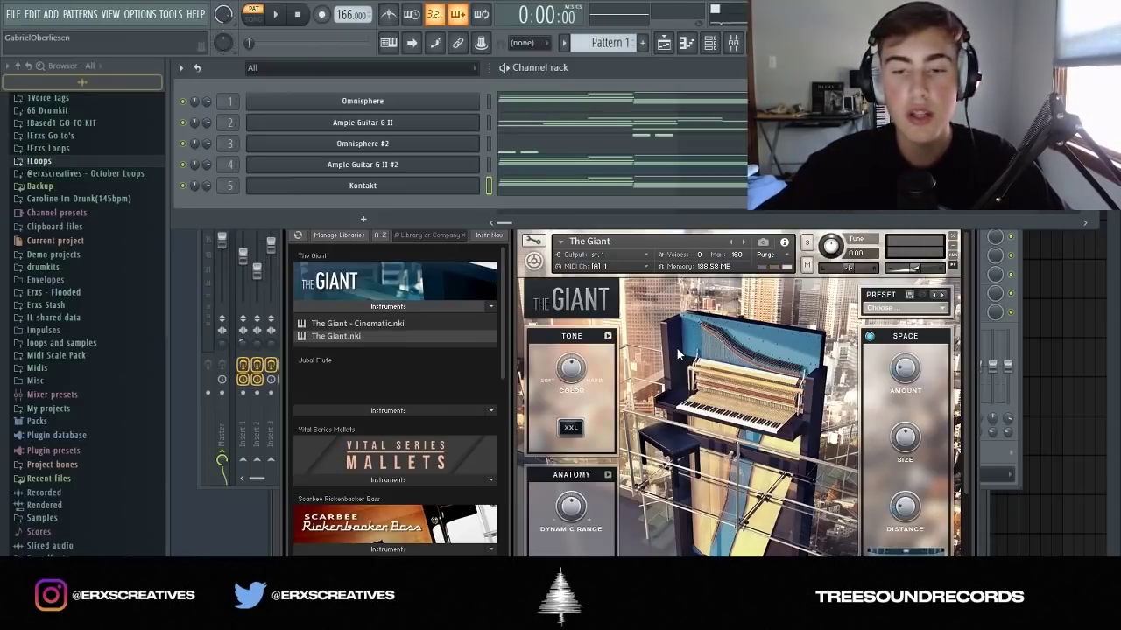
Load the Lots Of Noise preset in The Giant with Space turned off, and play the Kontakt channel soloed.
left_click(943, 298)
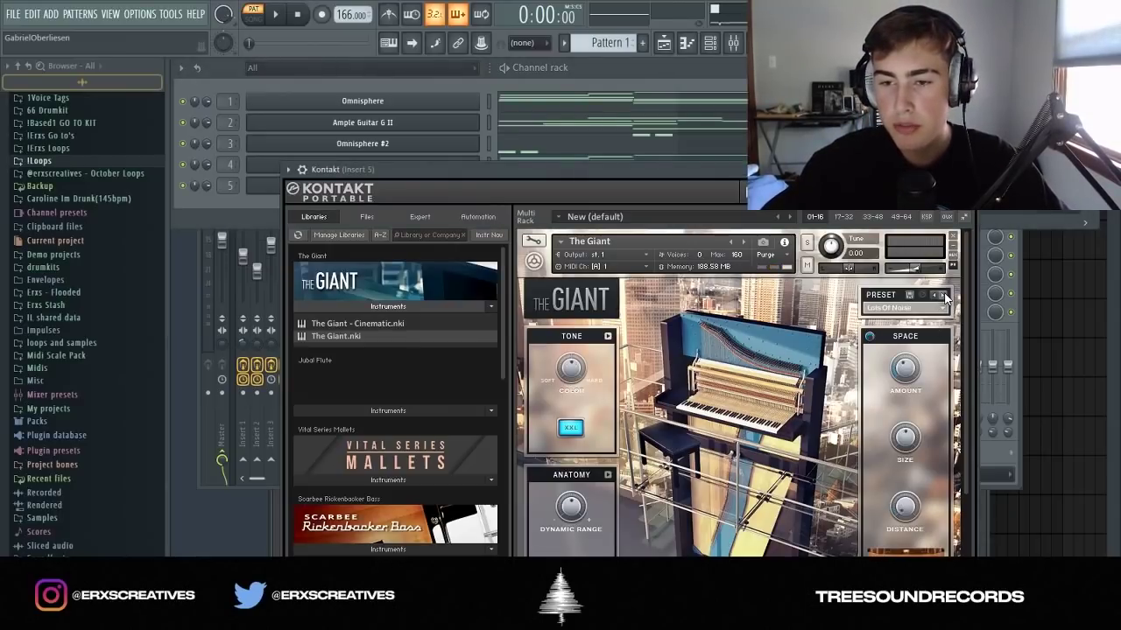
right_click(184, 186)
left_click(200, 195)
left_click(278, 15)
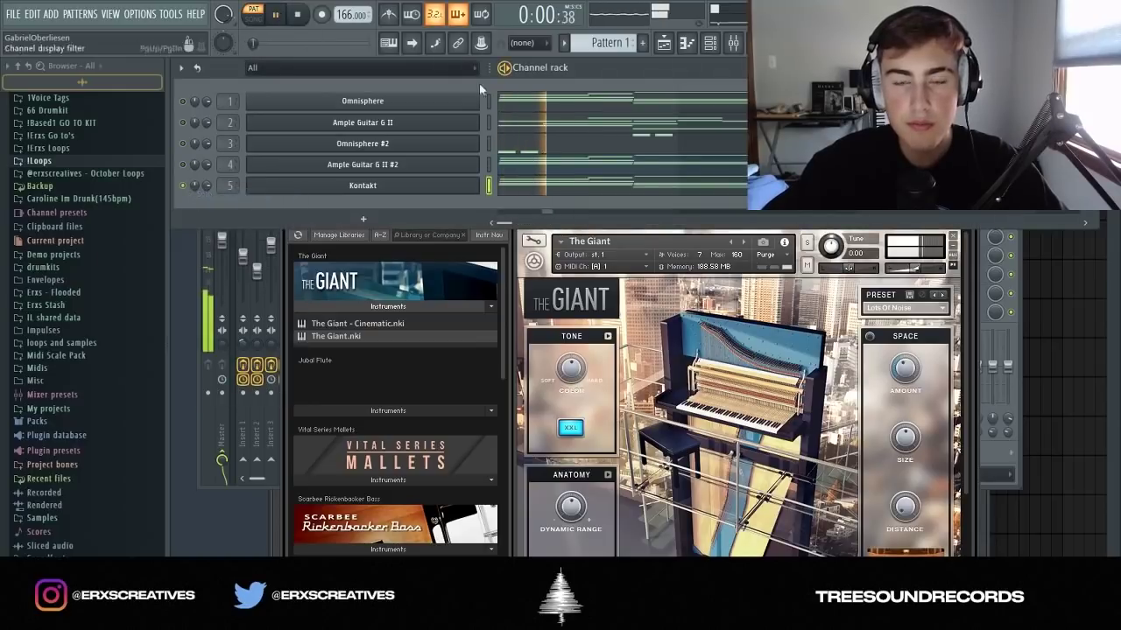
Add C#4, G#3, F#3 and D#3 bass notes an octave below the lowest Kontakt chord notes in bars 1 to 4.
left_click(688, 43)
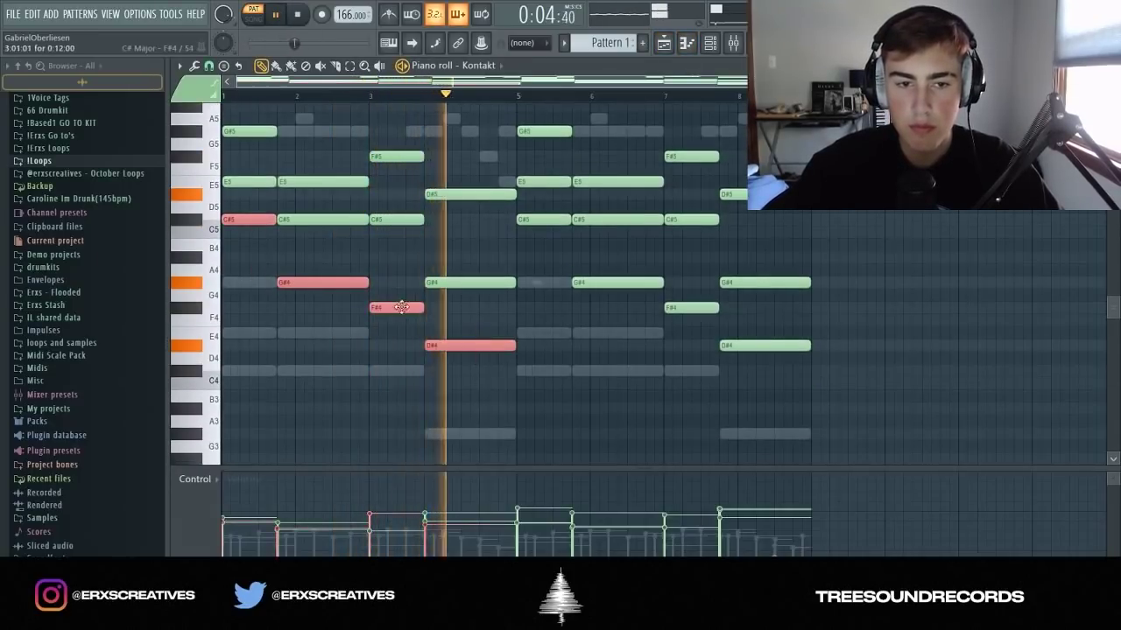
key("ctrl+Down")
scroll(358, 298, "down", 4)
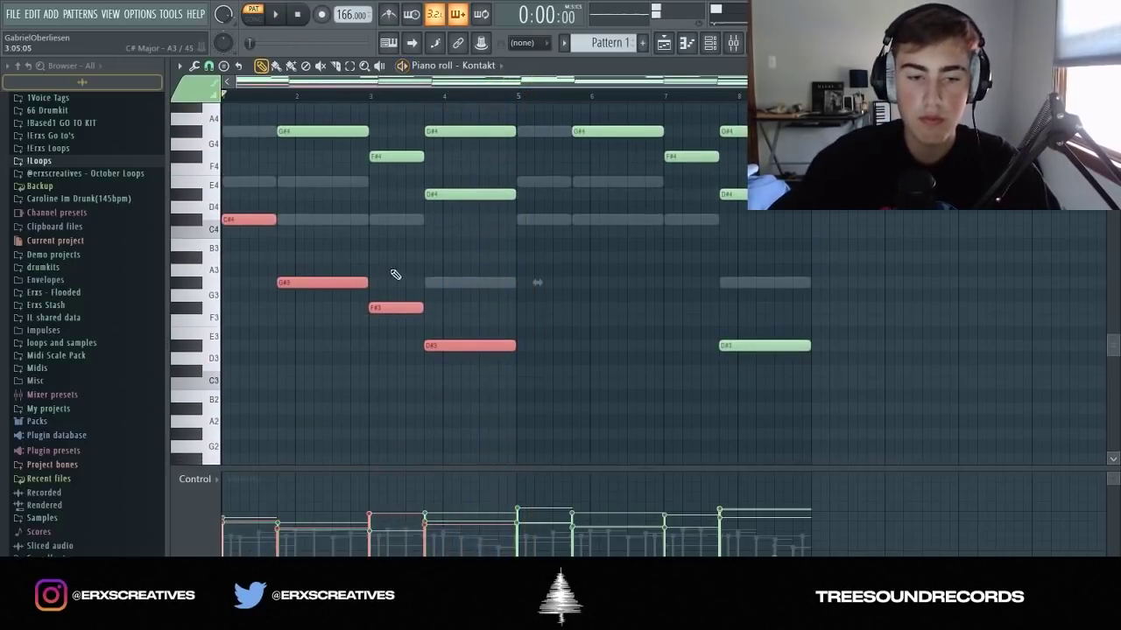
scroll(415, 252, "up", 1)
scroll(403, 245, "up", 4)
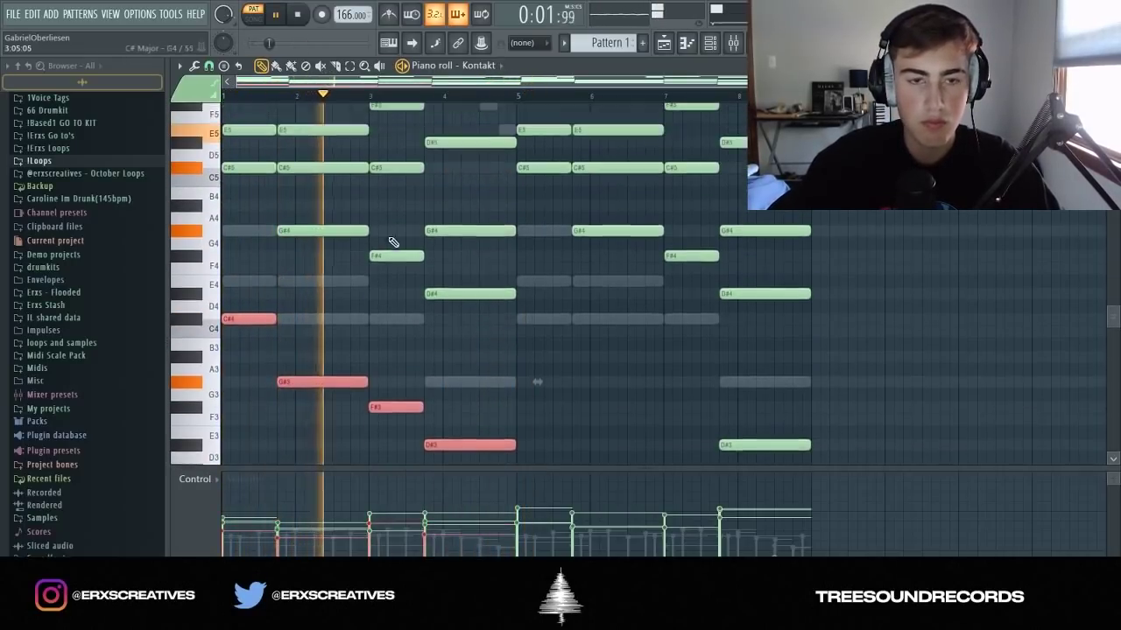
Activate the Slice tool in the Kontakt piano roll and set the snap to none.
left_click(336, 66)
left_click(211, 68)
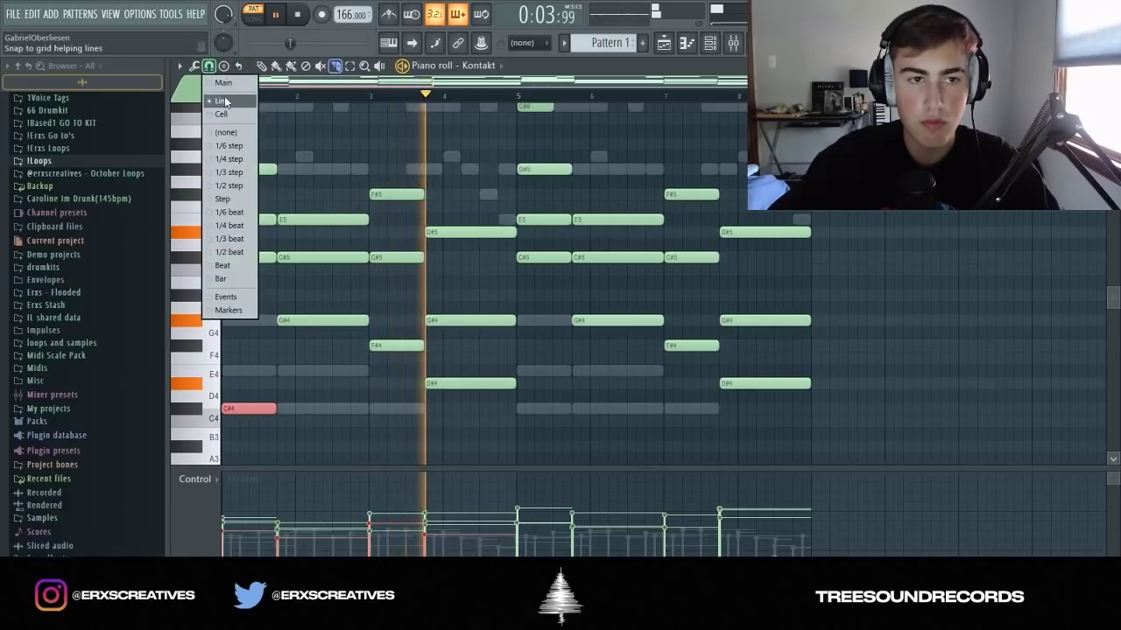
left_click(227, 132)
scroll(426, 318, "down", 2)
scroll(388, 420, "up", 3)
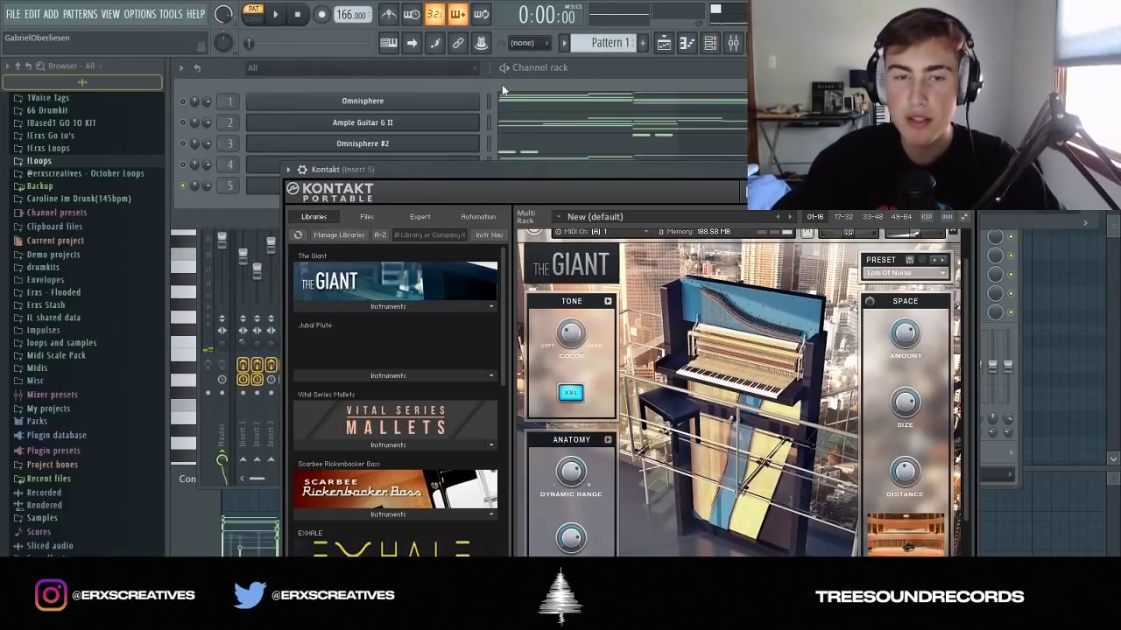
Open the Kontakt channel's piano roll and examine the high E7 and C#7 notes above the melody.
left_click_drag(624, 170, 527, 278)
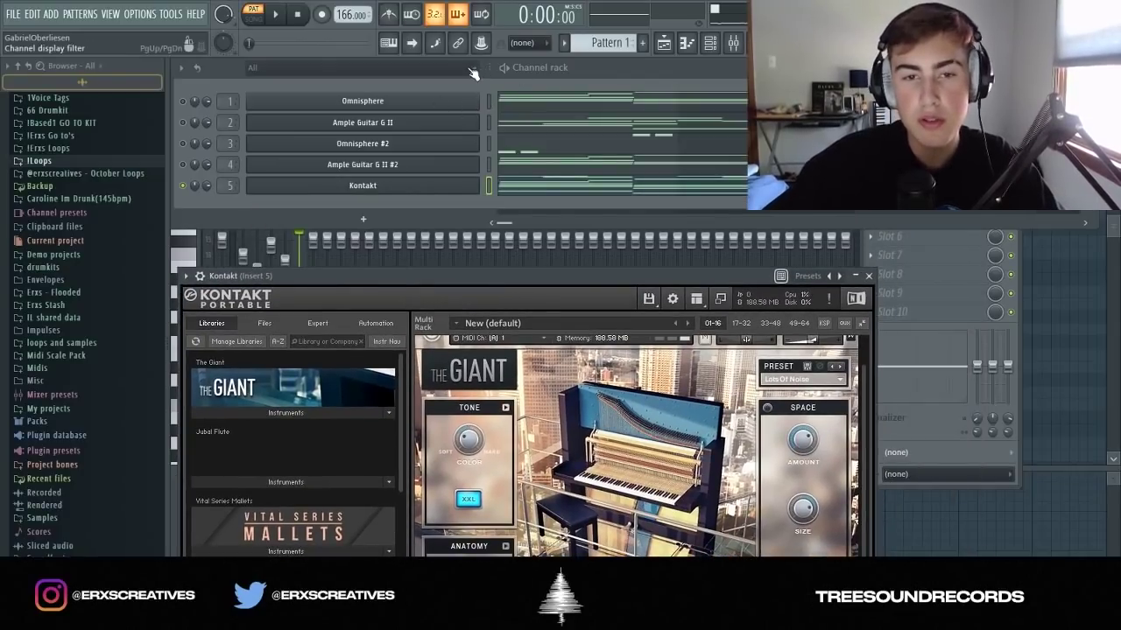
right_click(473, 183)
left_click(487, 187)
right_click(470, 187)
left_click(490, 188)
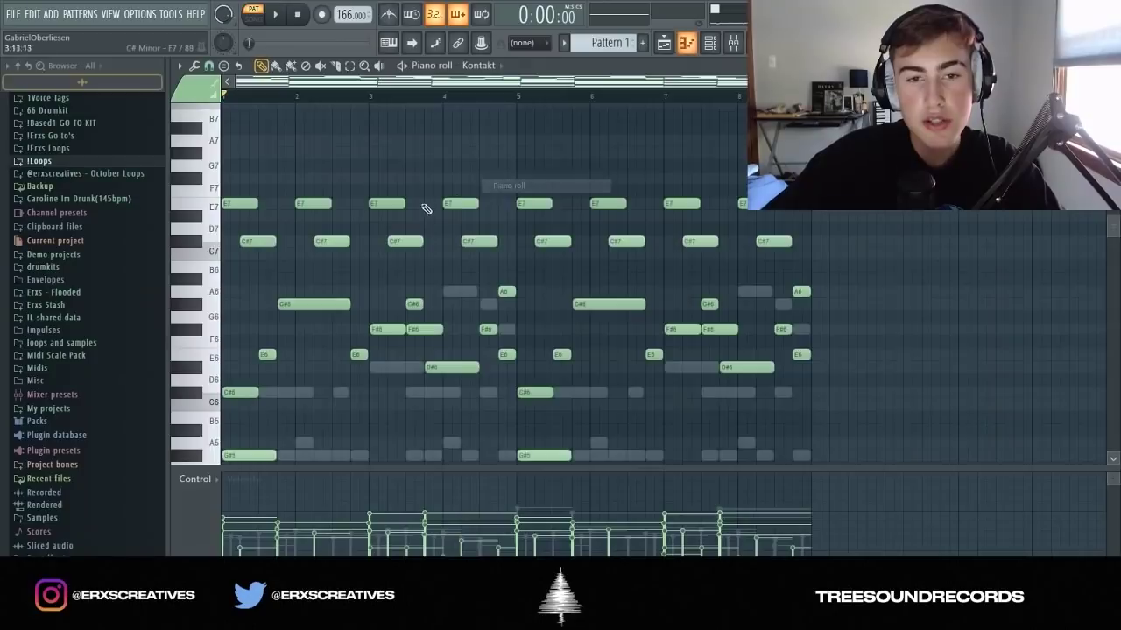
scroll(700, 254, "up", 3)
left_click_drag(930, 250, 210, 361)
left_click(555, 288, "ctrl")
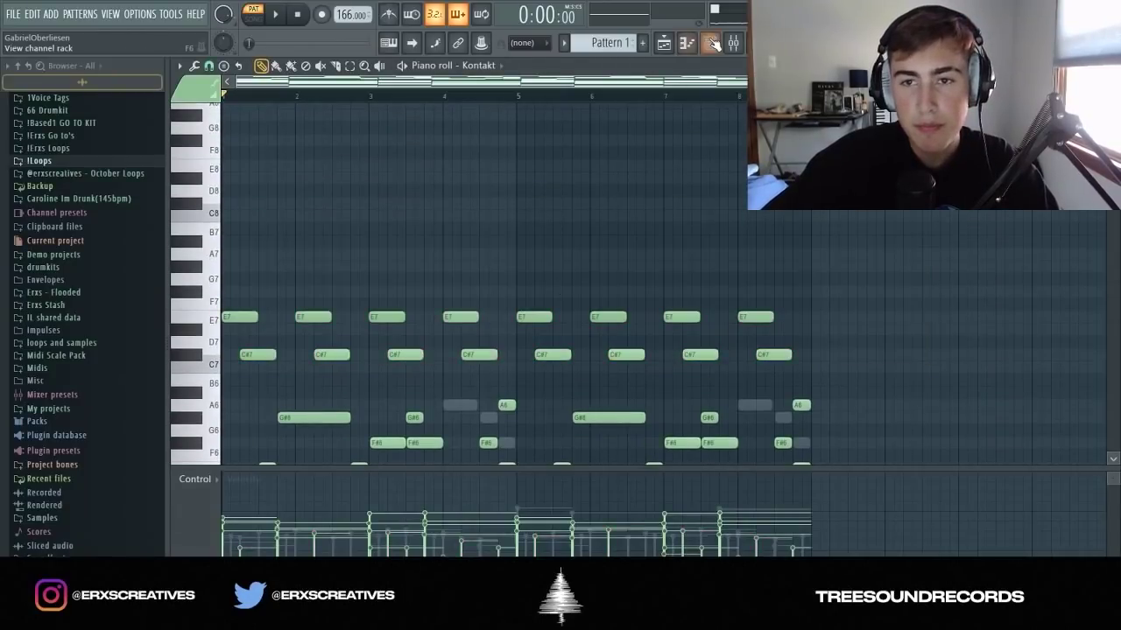
Add Fruity Parametric EQ 2 to Insert 5, lower band 1 to cut the lows around 135 Hz, and adjust the mid and high bands.
left_click(710, 43)
left_click(734, 43)
left_click(911, 161)
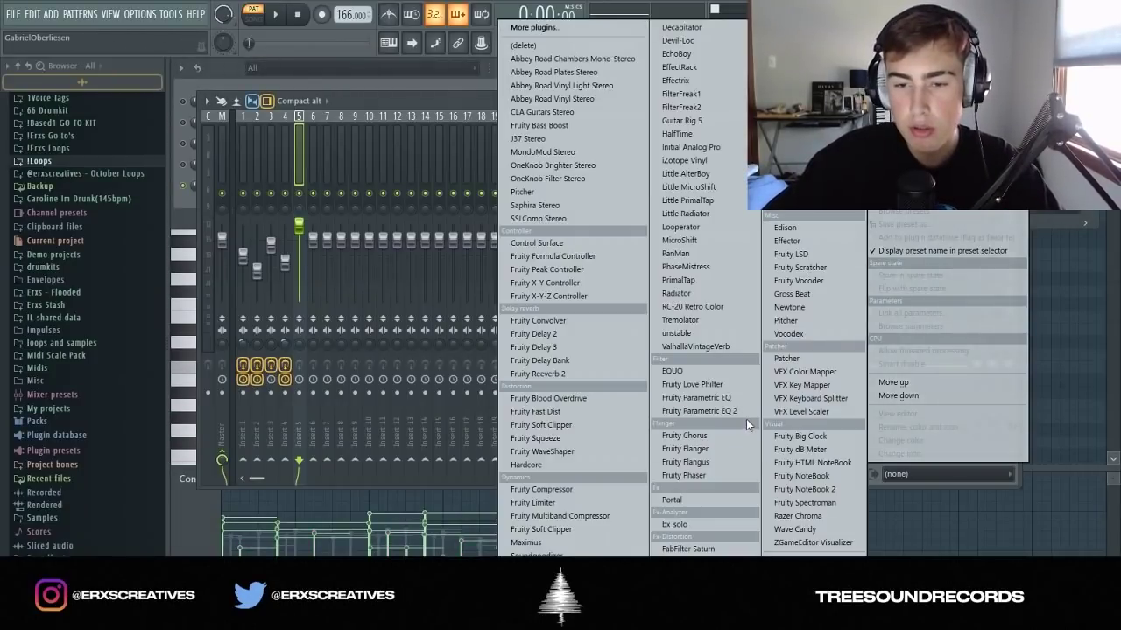
left_click(746, 418)
left_click_drag(317, 342, 347, 374)
key("space")
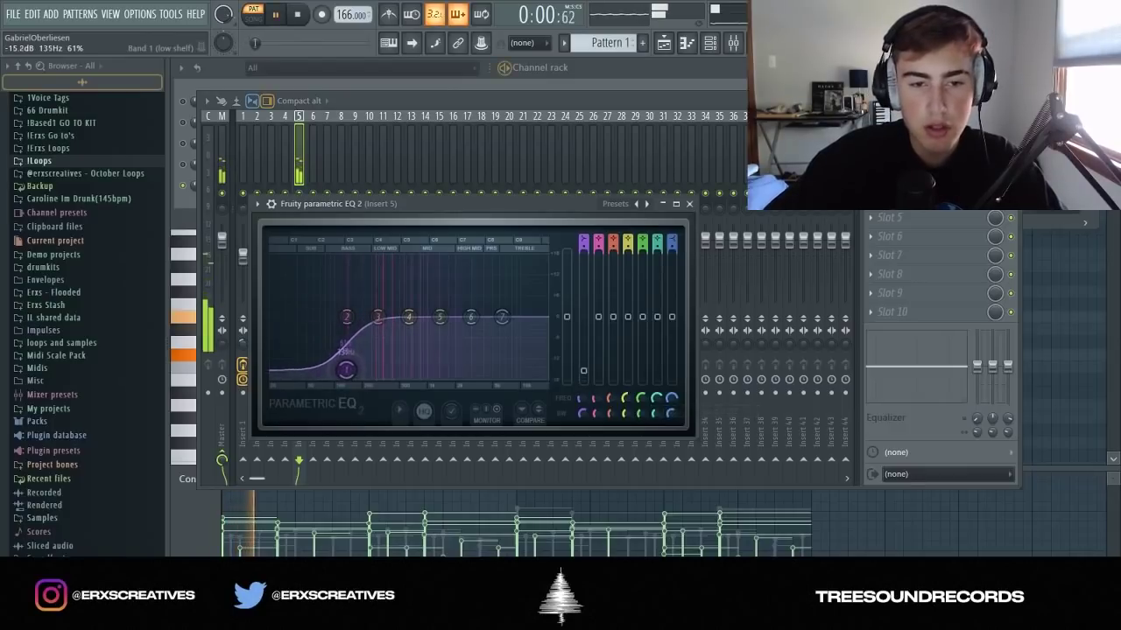
left_click_drag(439, 317, 468, 315)
left_click_drag(443, 303, 405, 311)
mouse_move(502, 317)
left_mouse_down()
mouse_move(504, 329)
mouse_move(487, 275)
mouse_move(495, 325)
left_mouse_up()
Add RC-20 Retro Color to Insert 5, raise its Digital amount slightly and shift the Digital Rate/Bits balance almost fully to Bits.
left_click(870, 160)
left_click(691, 307)
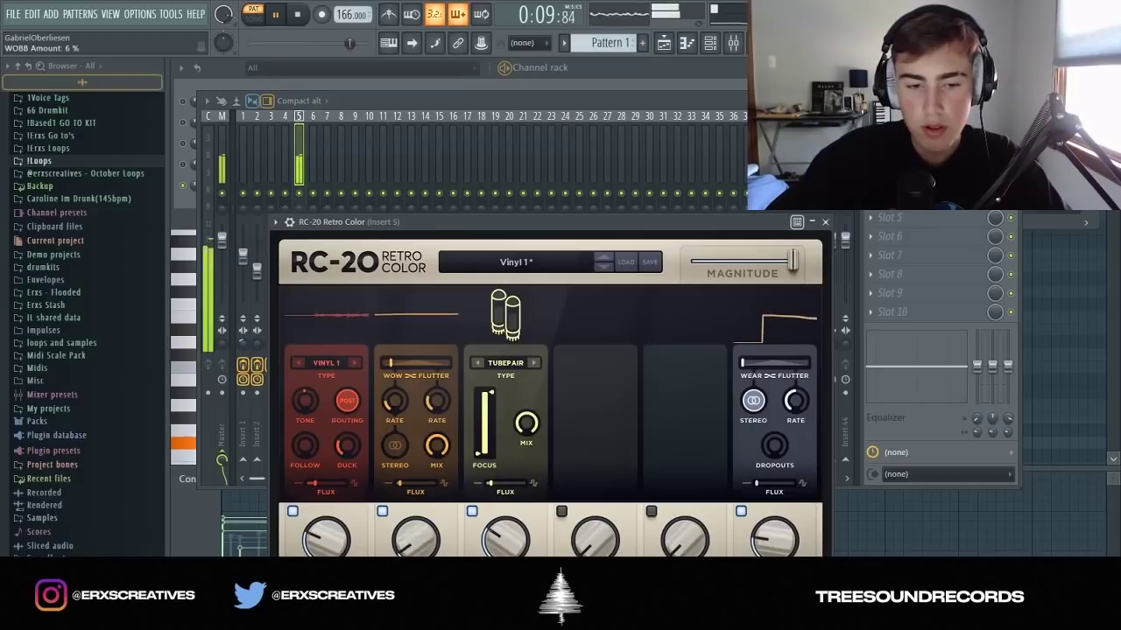
left_click_drag(469, 224, 457, 111)
left_click_drag(581, 426, 583, 385)
left_click_drag(585, 250, 616, 258)
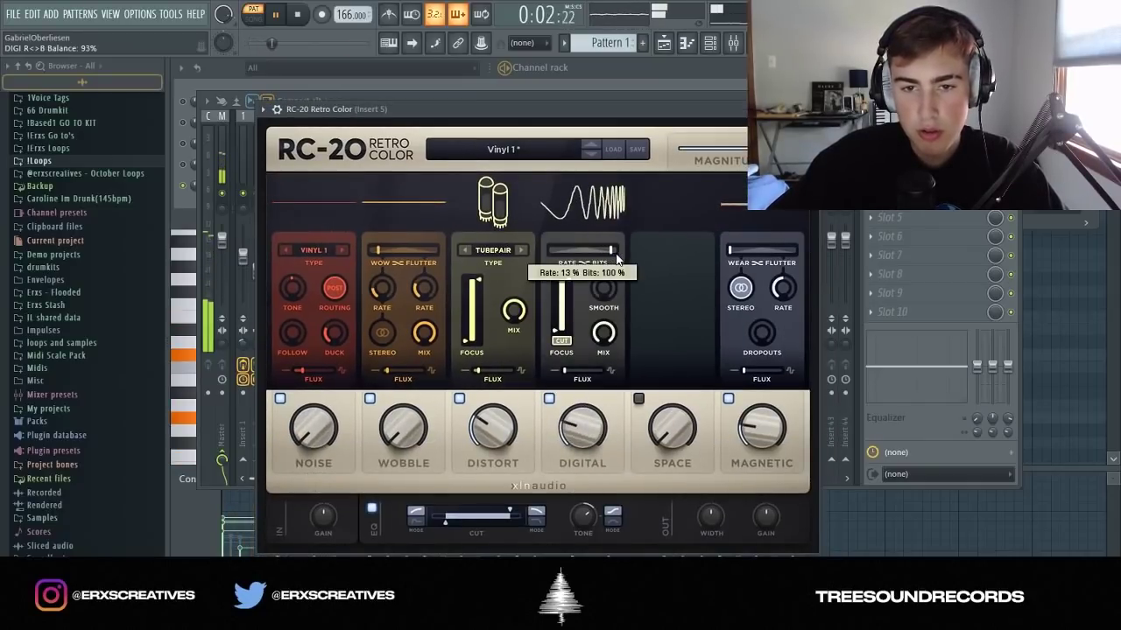
left_click_drag(592, 431, 592, 445)
Adjust RC-20's Magnetic amount and Wear/Flutter balance, lower the EQ tone to -6.6 dB and raise the high cut to about 18685 Hz.
left_click_drag(777, 429, 777, 368)
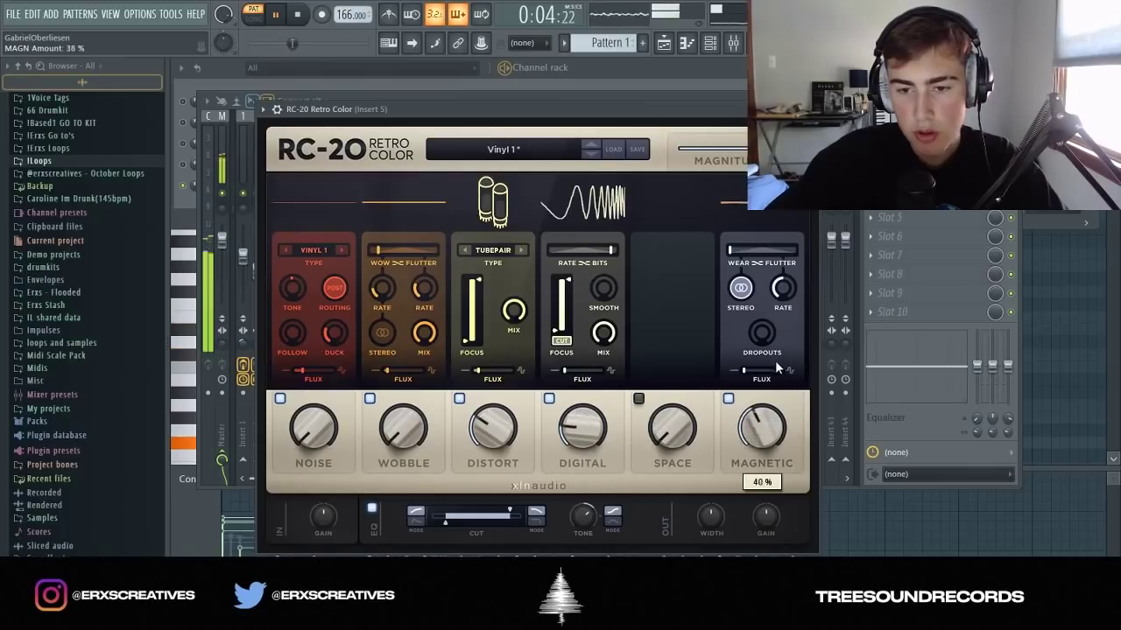
left_click_drag(730, 250, 740, 251)
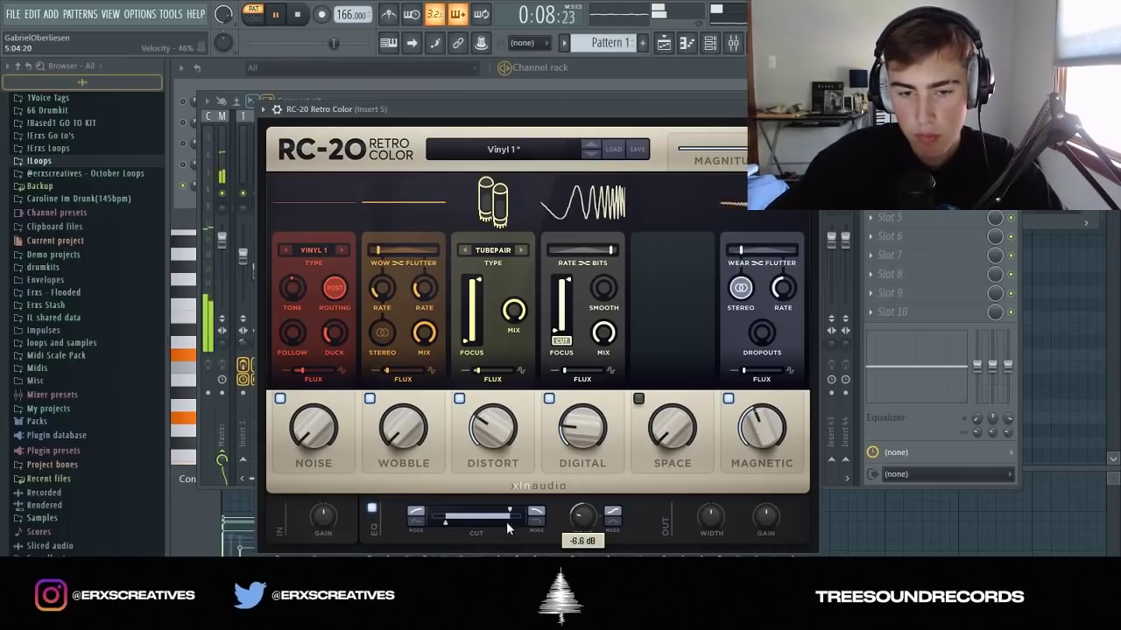
left_click_drag(512, 531, 517, 526)
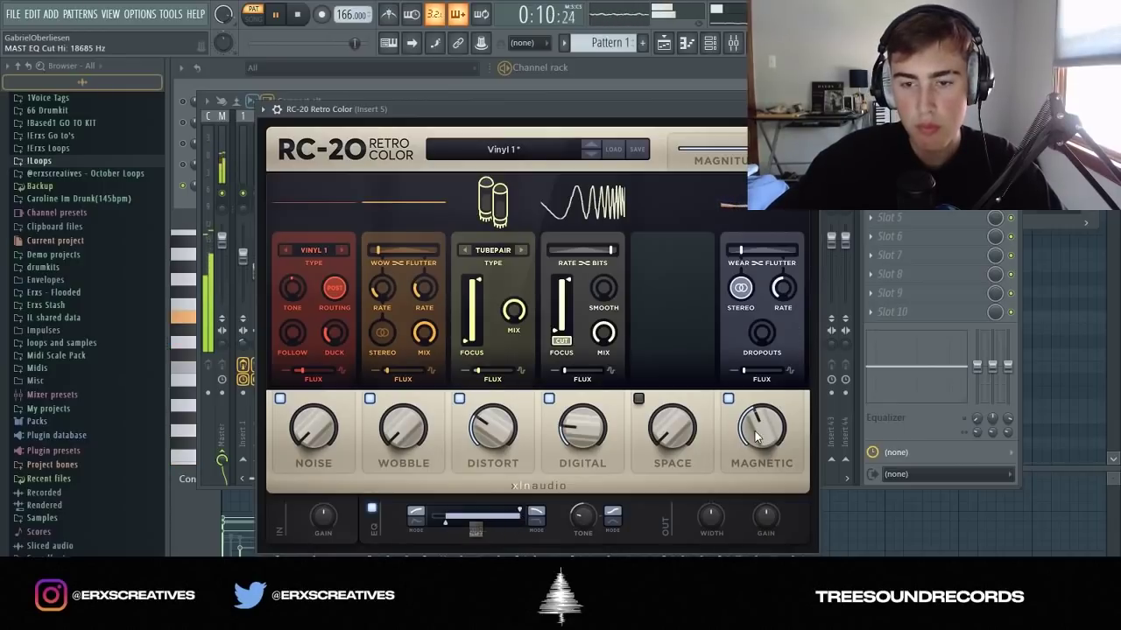
left_click_drag(754, 430, 775, 368)
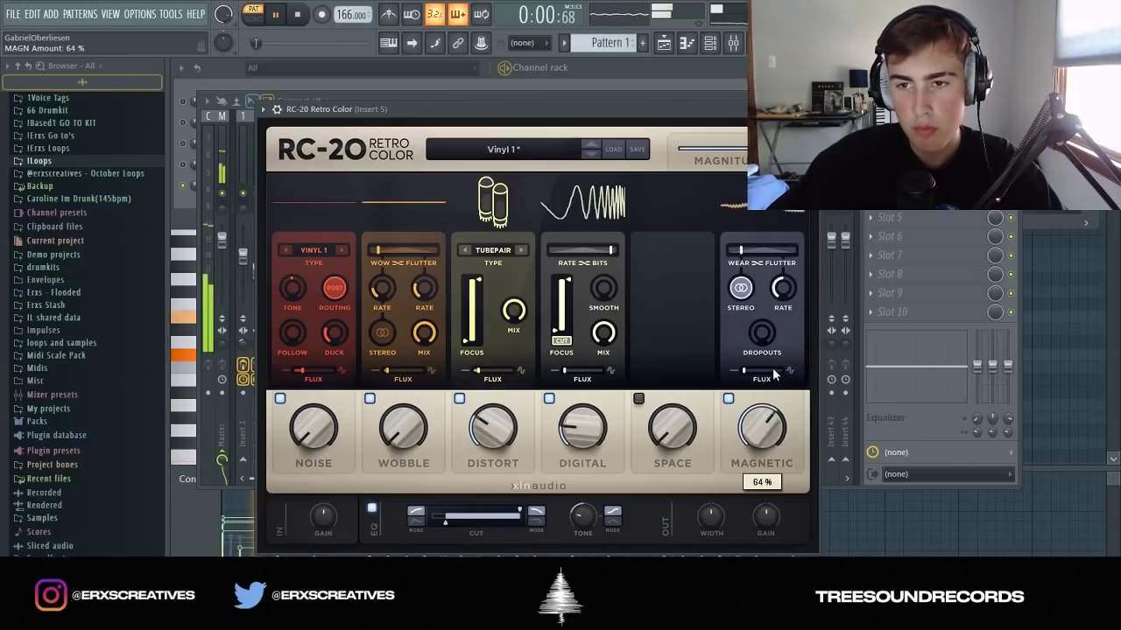
left_click_drag(769, 428, 772, 487)
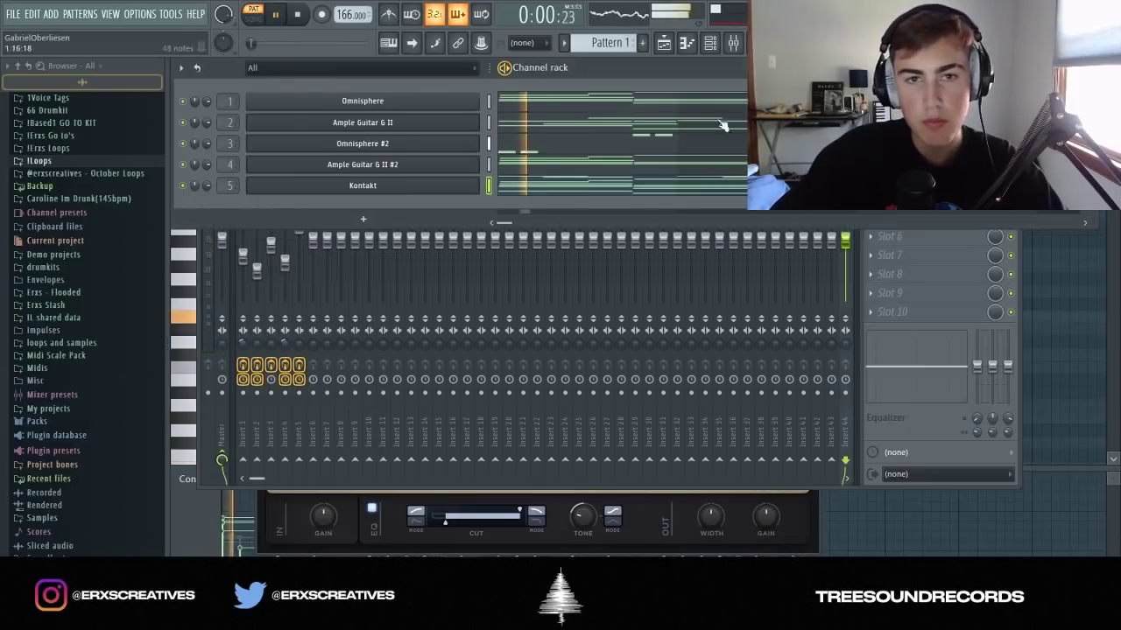
Play the full loop and check the Kontakt level on Insert 5 against the other mixer tracks.
left_click(302, 238)
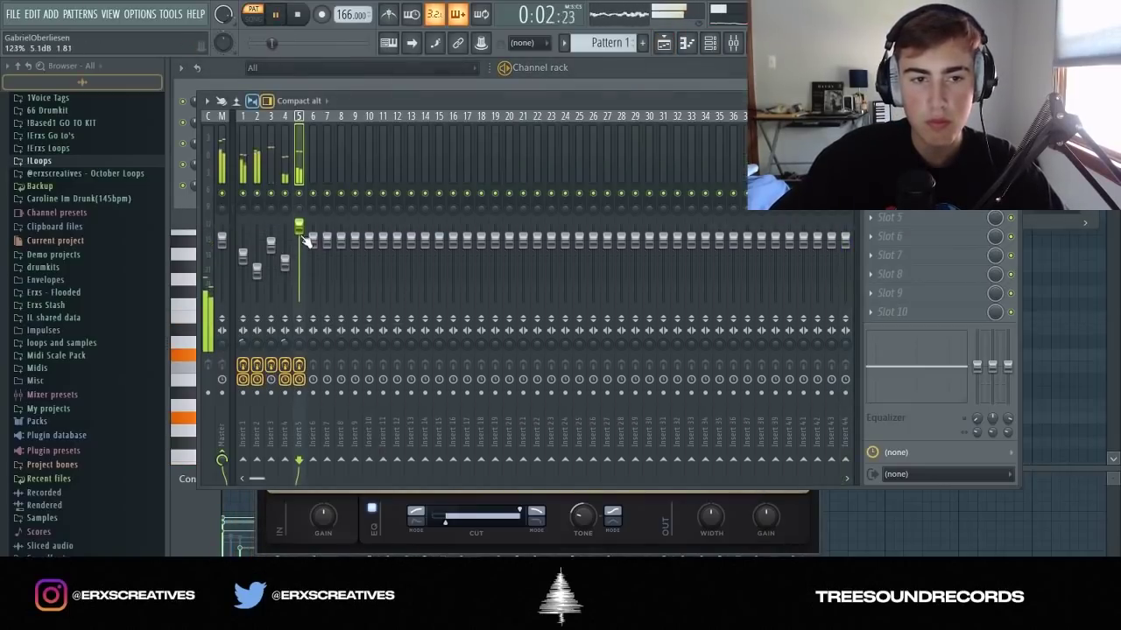
left_click(711, 43)
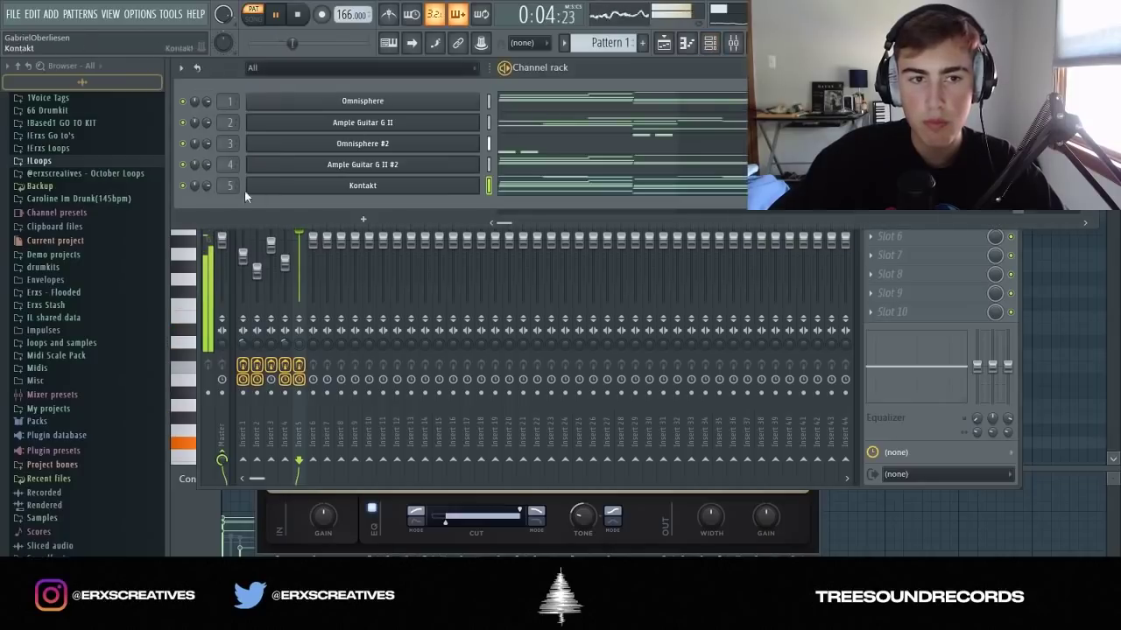
left_click(355, 295)
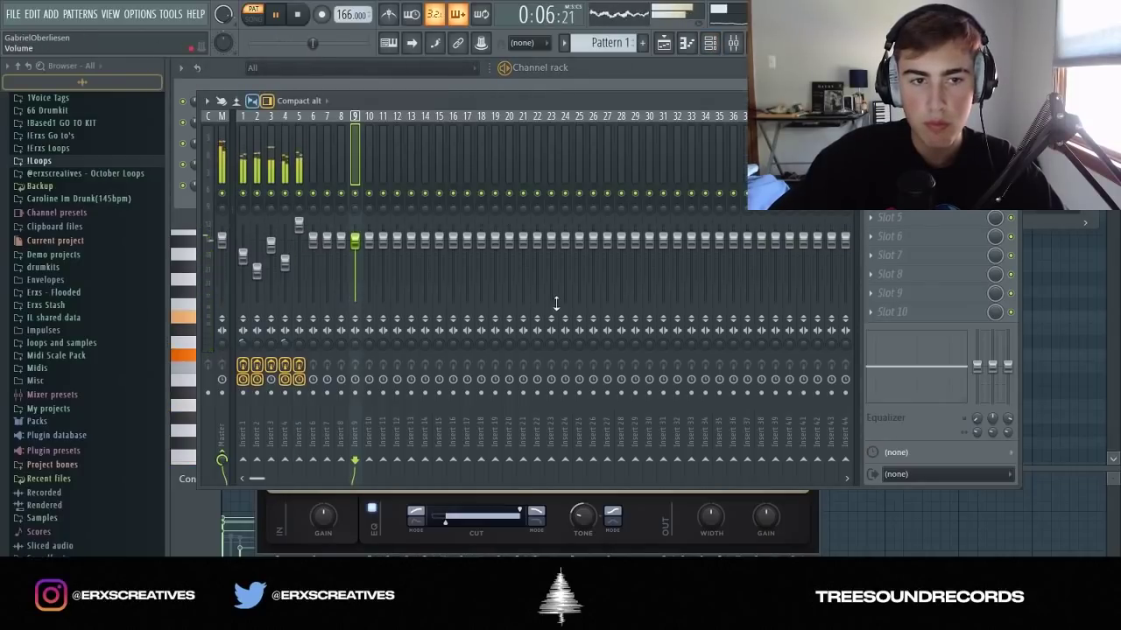
Duplicate the eight-bar clips of all five playlist tracks until they fill 13 consecutive blocks.
left_click(664, 43)
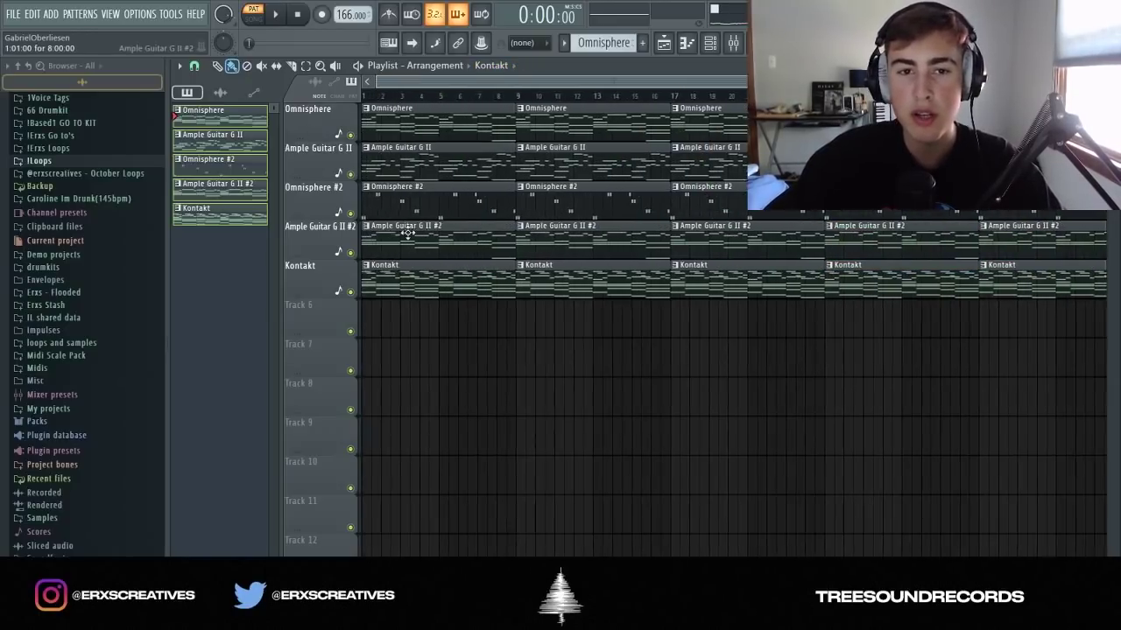
left_click_drag(995, 414, 741, 7)
key("ctrl+b")
key("ctrl+b")
scroll(671, 388, "down", 3)
left_click(670, 388, "ctrl")
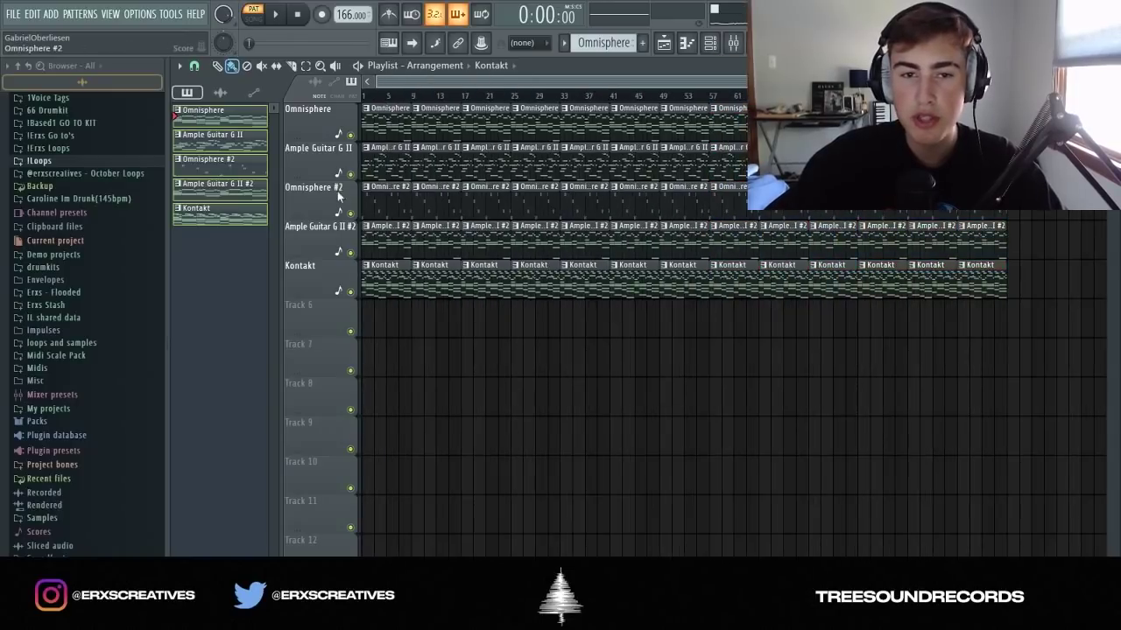
Clear playlist bars 9 to 48 except the Omnisphere clip at bar 17 and the Ample Guitar G II clip at bar 33.
scroll(385, 298, "up", 3)
left_click(436, 66)
right_click(506, 110)
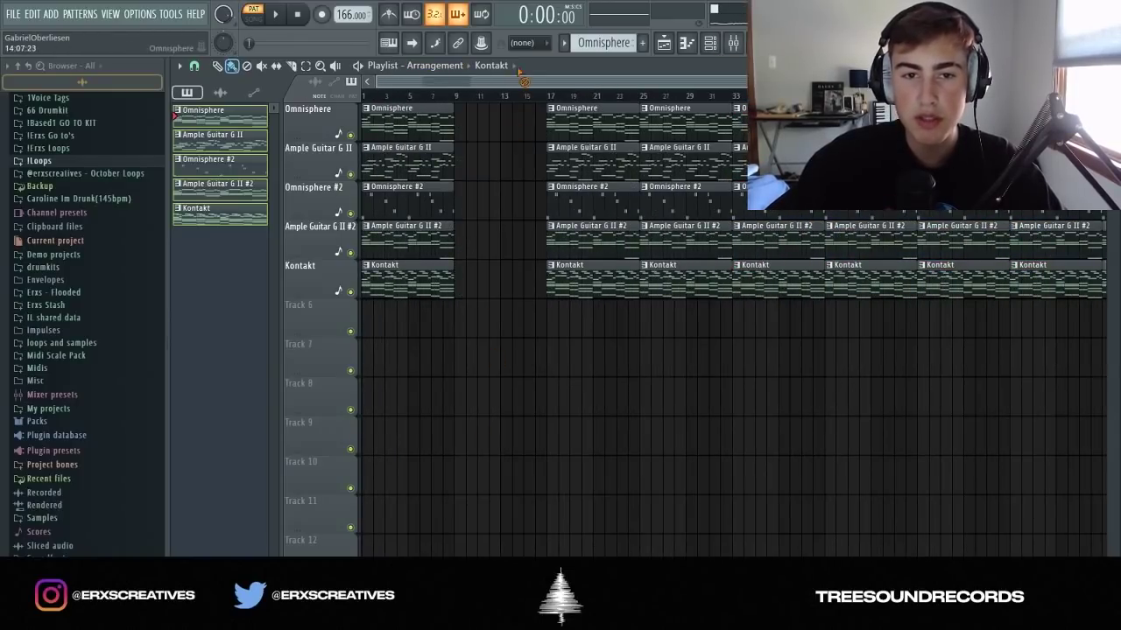
mouse_move(607, 165)
left_mouse_down()
mouse_move(673, 127)
mouse_move(687, 294)
left_mouse_up()
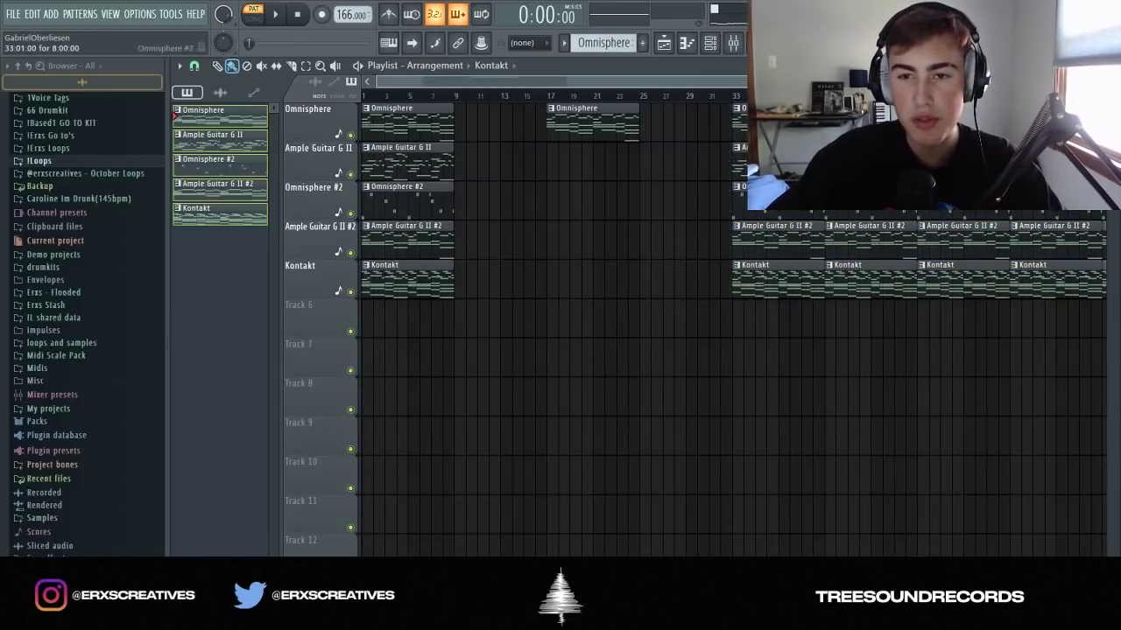
left_click_drag(771, 122, 811, 395)
left_click_drag(863, 123, 873, 391)
Delete the clips from bar 49 on, keeping only Omnisphere #2 at bar 49, Ample Guitar G II #2 at bar 65 and Kontakt at bar 81.
scroll(874, 385, "down", 2)
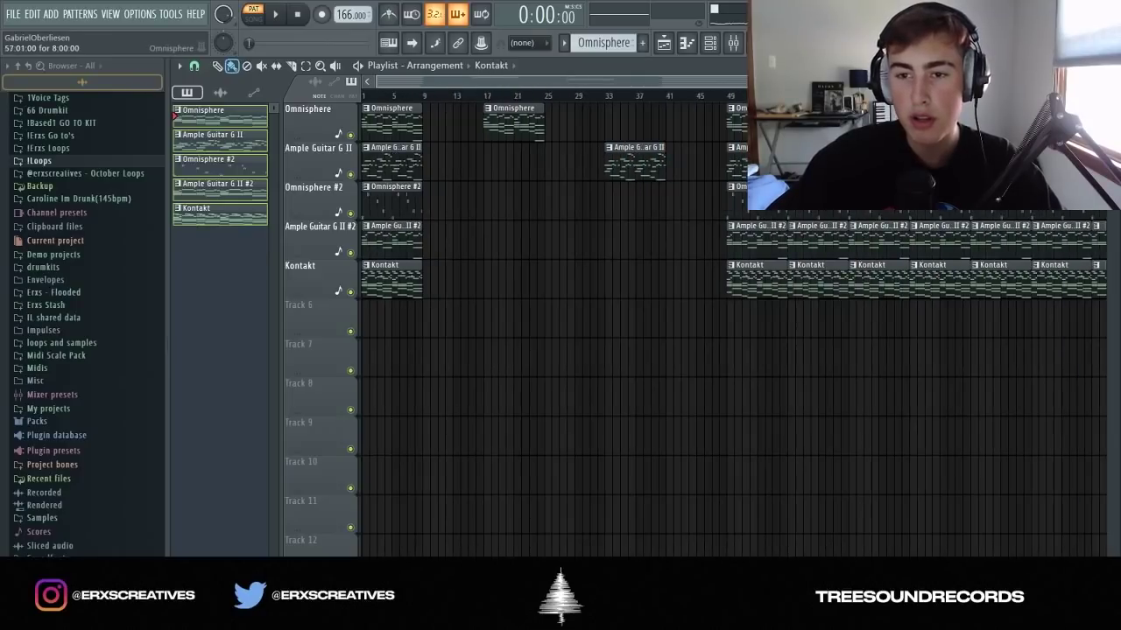
left_click_drag(744, 391, 832, 391)
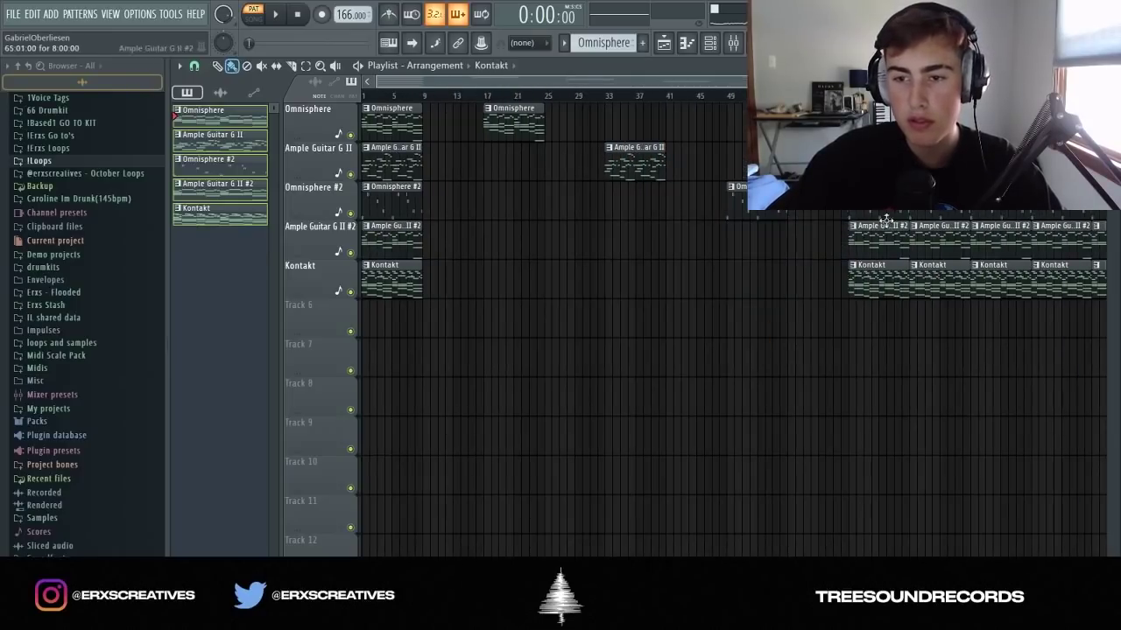
mouse_move(893, 284)
left_mouse_down()
mouse_move(898, 305)
mouse_move(956, 127)
left_mouse_up()
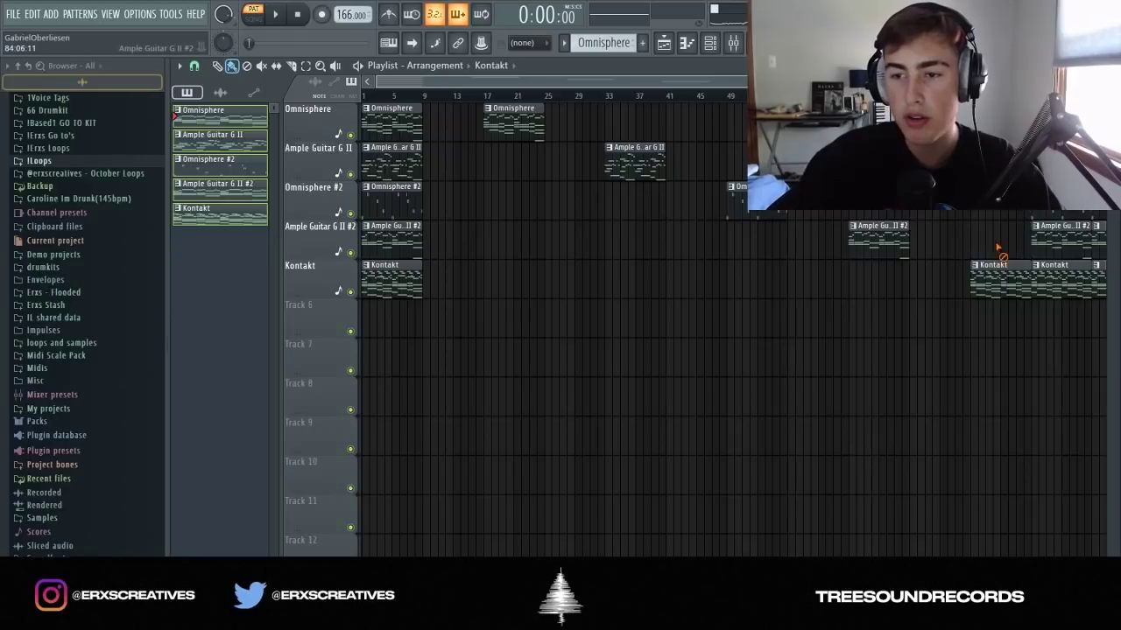
scroll(1016, 306, "down", 1)
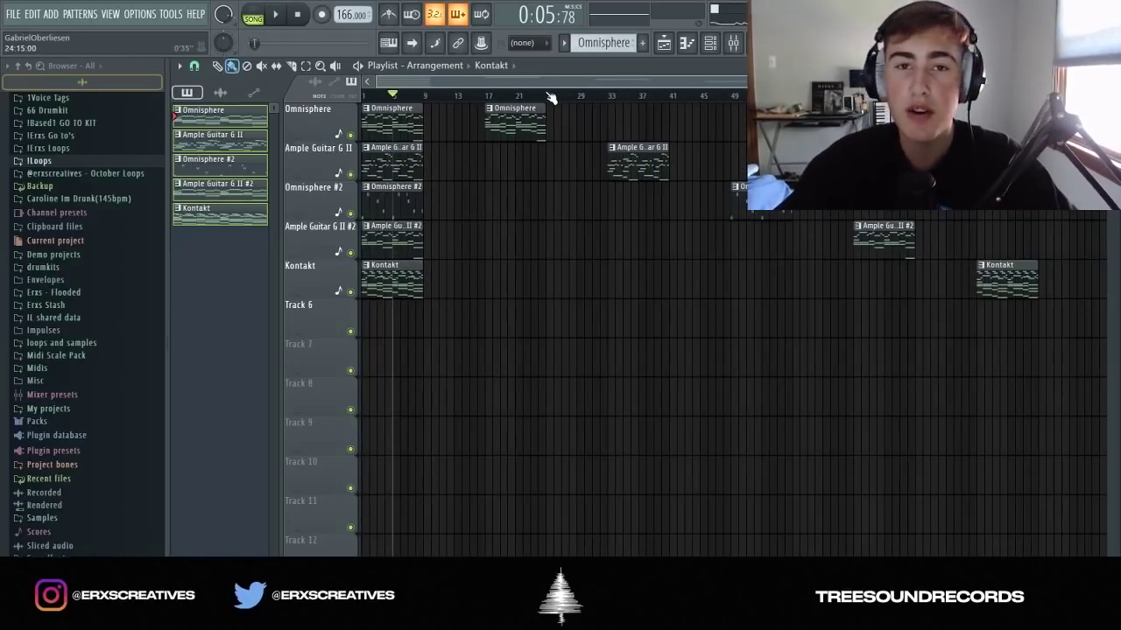
scroll(505, 104, "up", 3)
left_click_drag(509, 82, 362, 90)
scroll(544, 96, "down", 3)
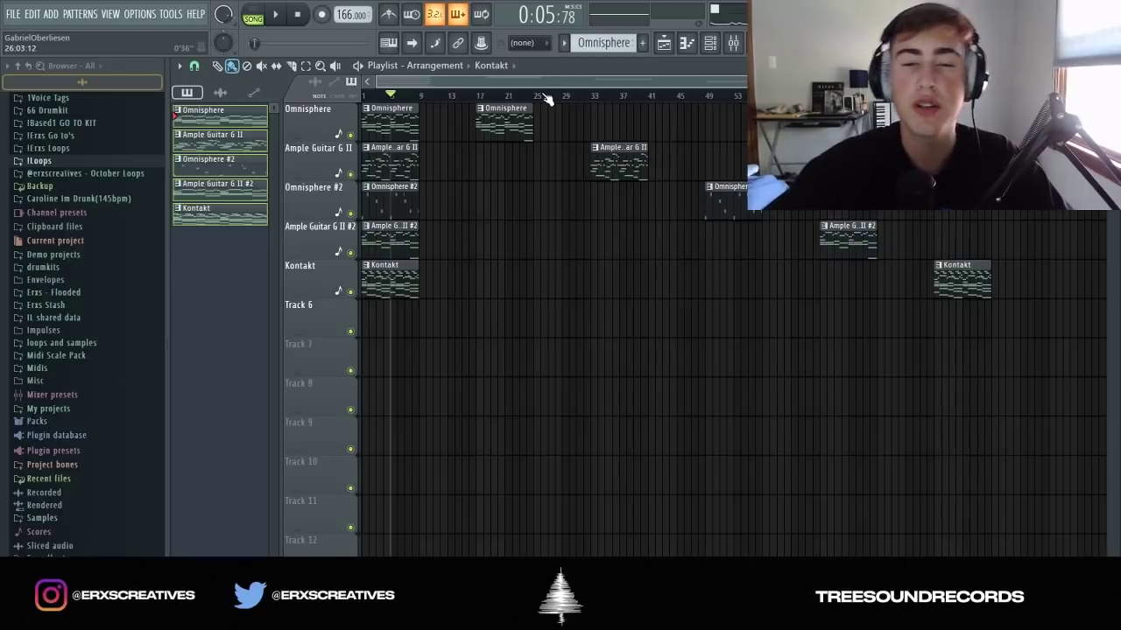